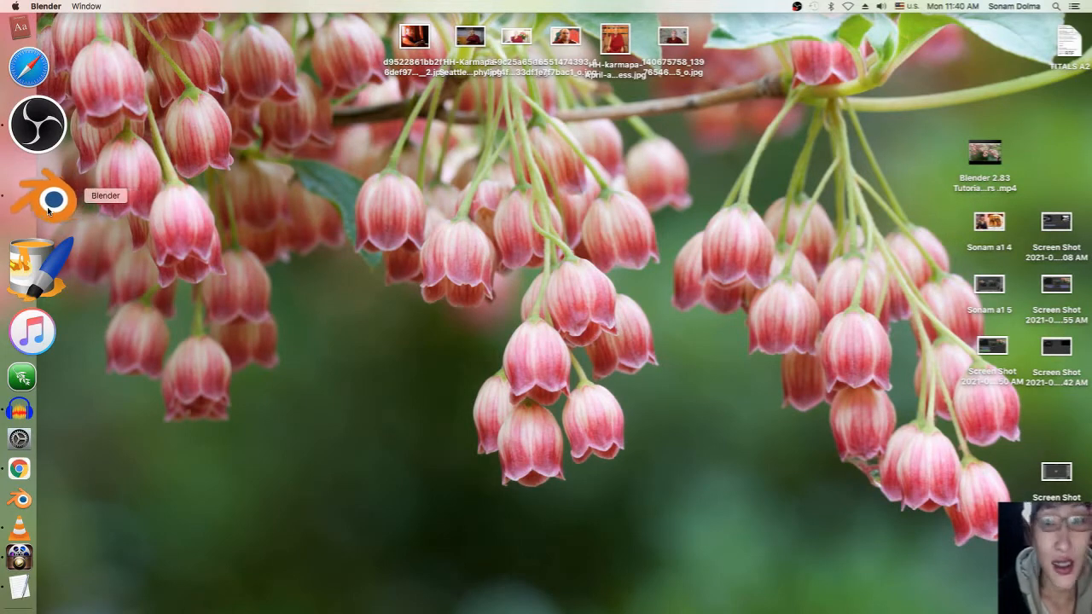
Launch Blender, dismiss the splash screen and bring the default cube into view.
mouse_move(1, 217)
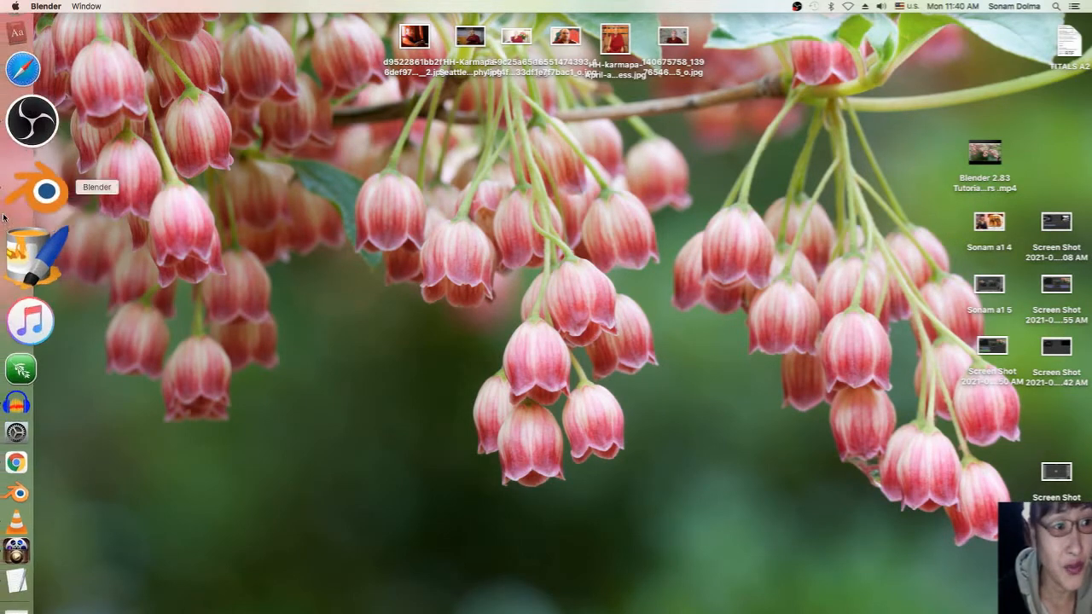
left_click(29, 208)
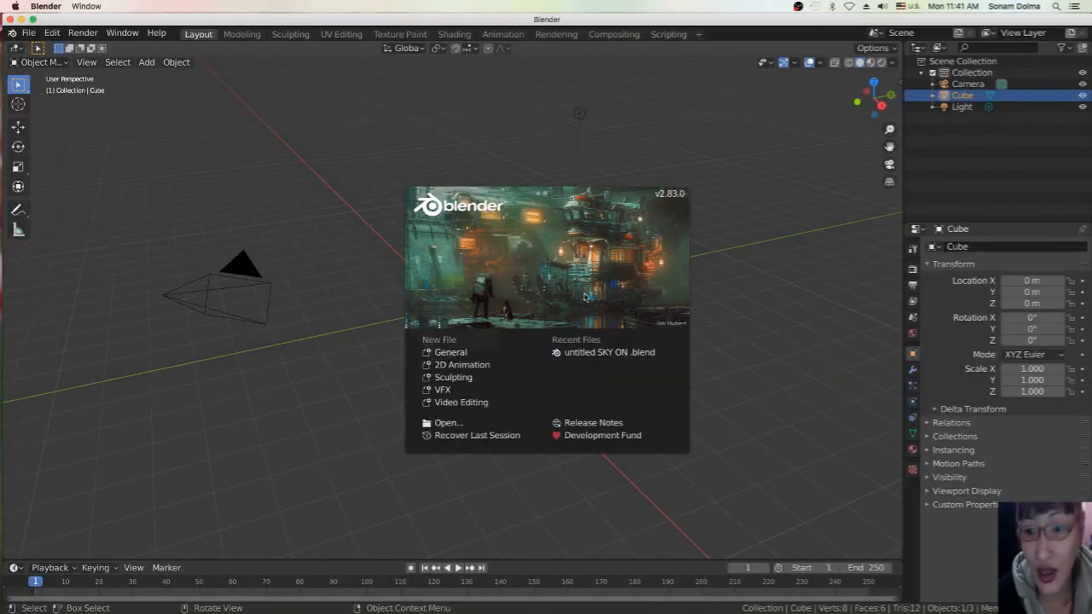
left_click(521, 154)
middle_click_drag(492, 261, 519, 248)
scroll(515, 245, "up", 2)
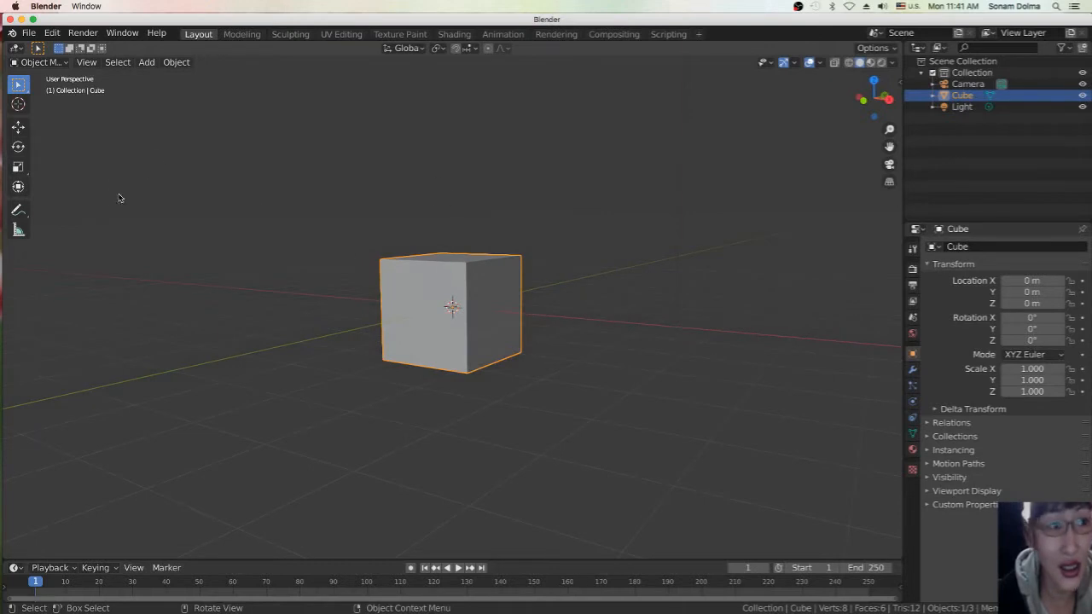
Enable the Screencast Keys display from the viewport sidebar and hide the sidebar again.
mouse_move(32, 209)
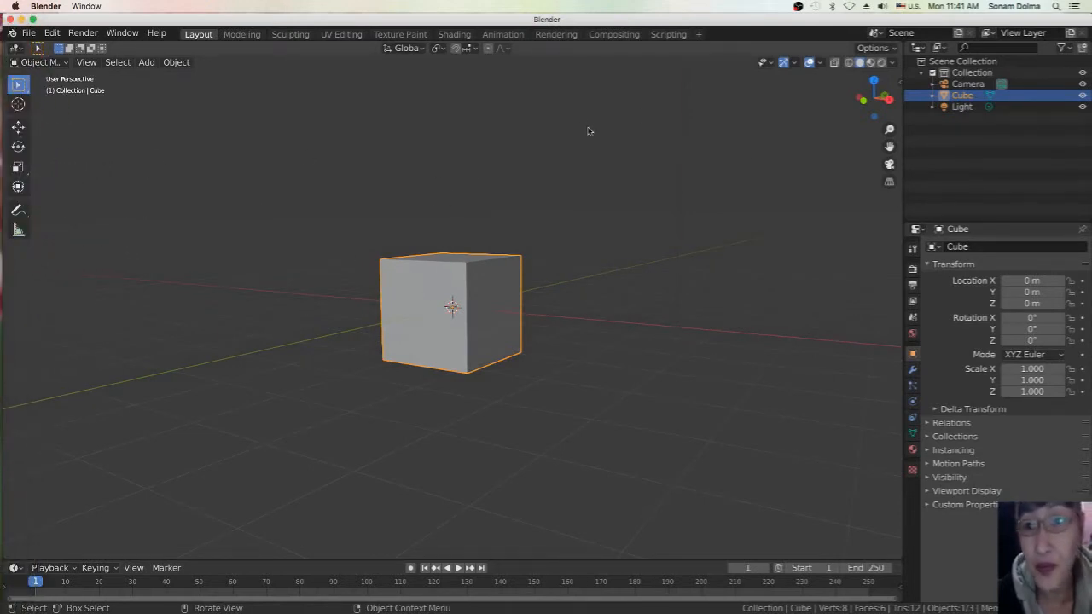
left_click(901, 83)
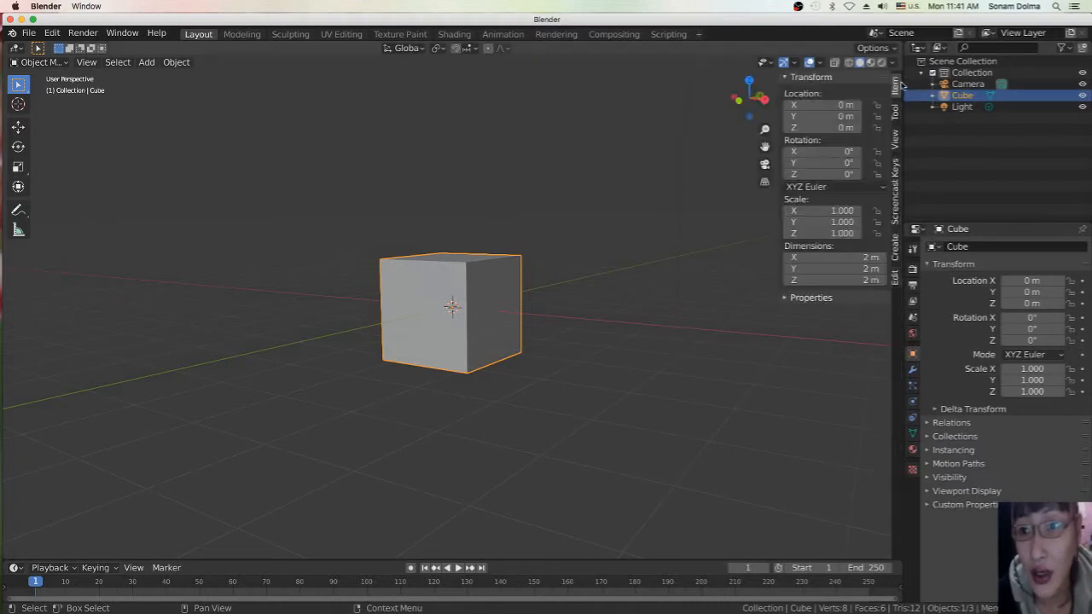
left_click(896, 198)
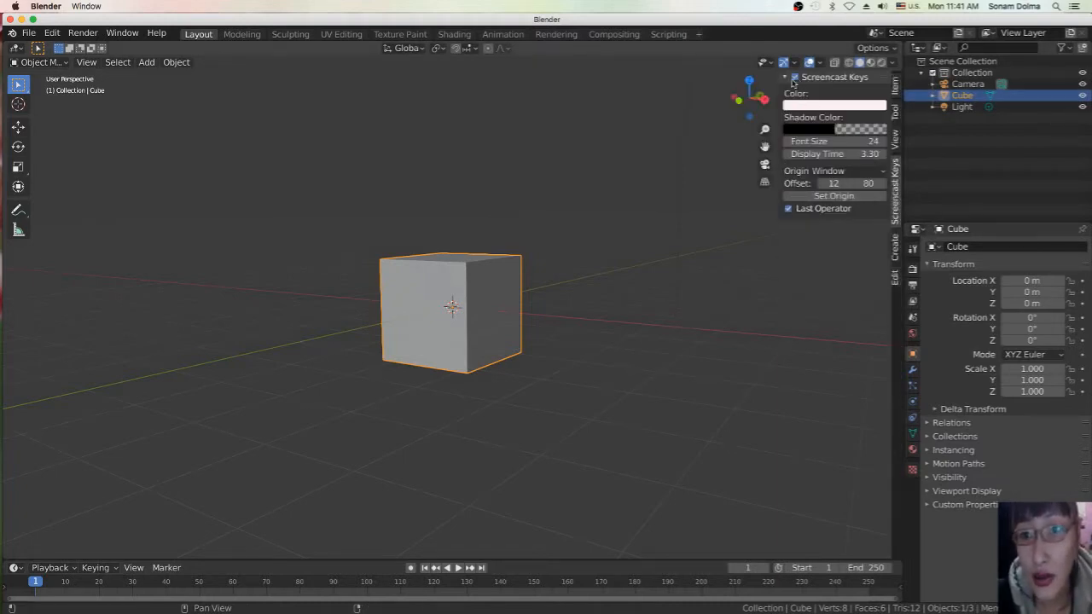
left_click(692, 144)
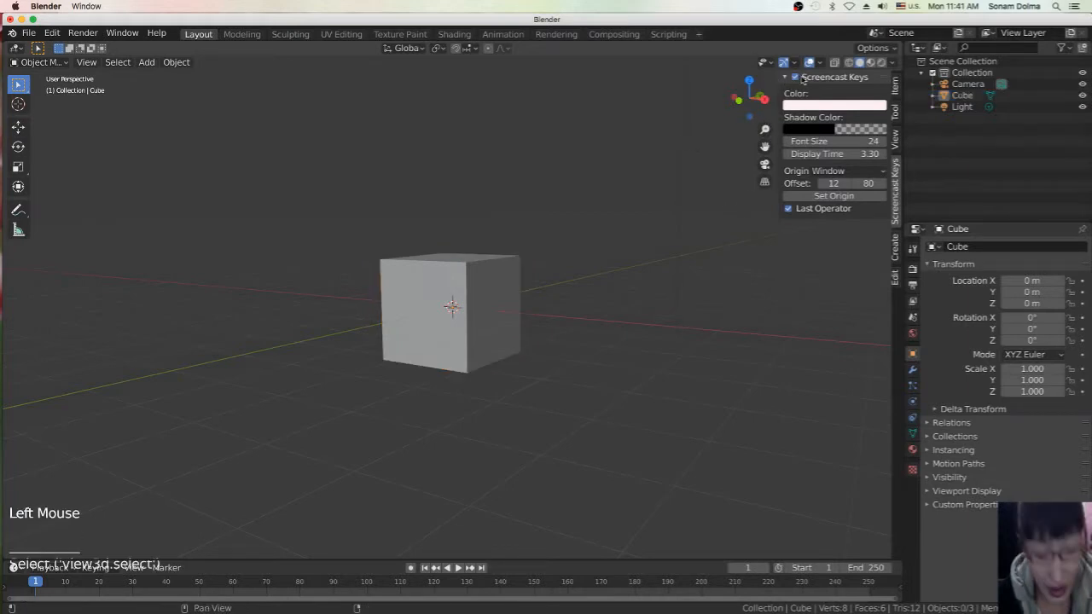
key("n")
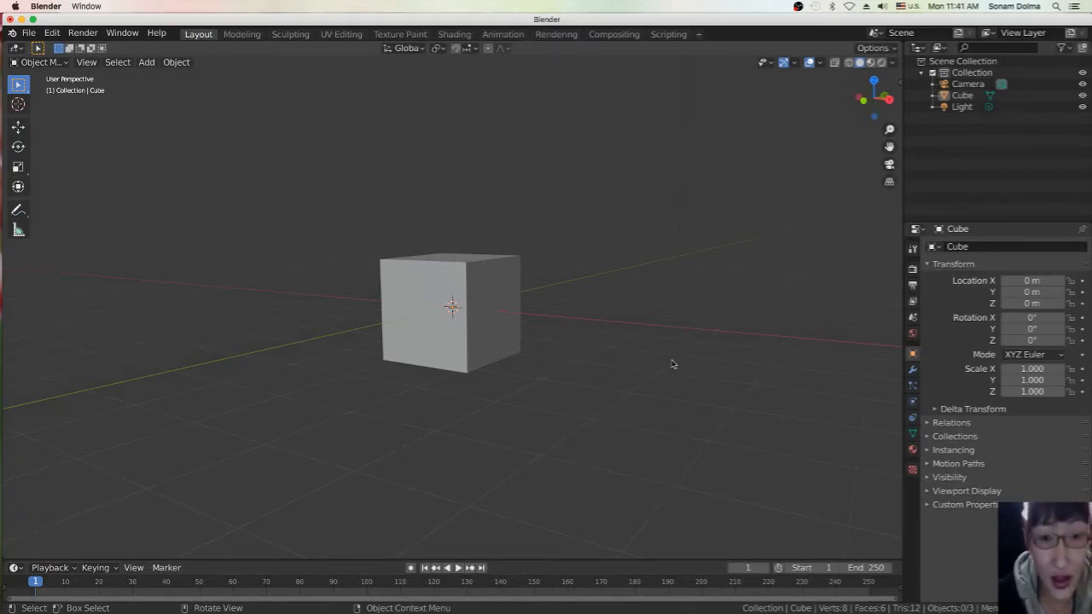
Delete all default objects from the scene: the cube, camera and light.
mouse_move(545, 321)
middle_mouse_down()
mouse_move(632, 321)
mouse_move(554, 322)
middle_mouse_up()
scroll(500, 305, "up", 4)
scroll(501, 294, "down", 2)
scroll(501, 293, "down", 1)
key("a")
key("a")
key("a")
key("a")
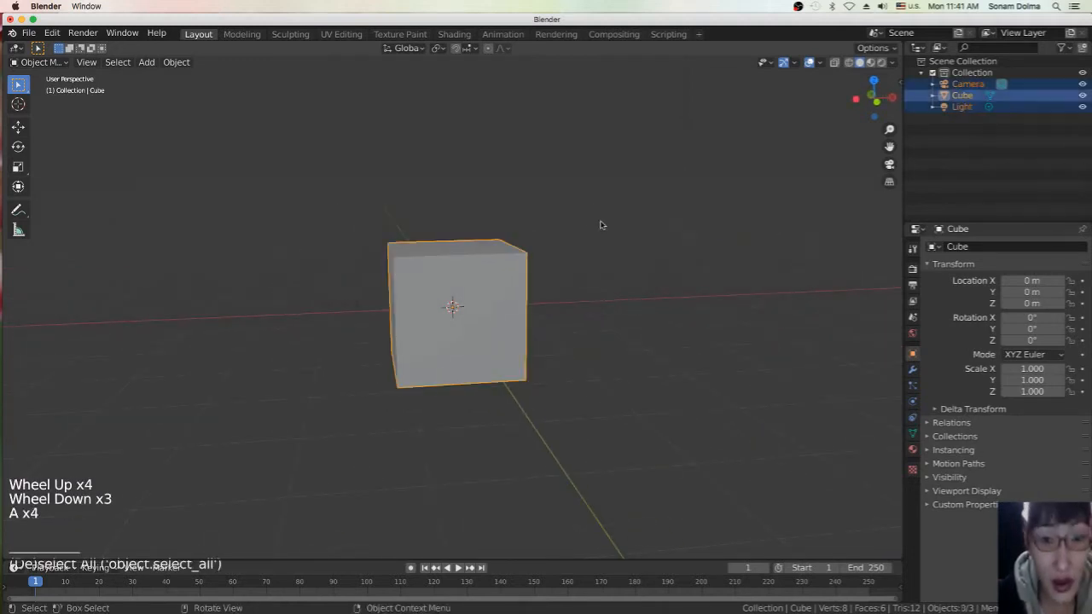
key("x")
left_click(600, 223)
middle_click_drag(580, 244, 499, 320)
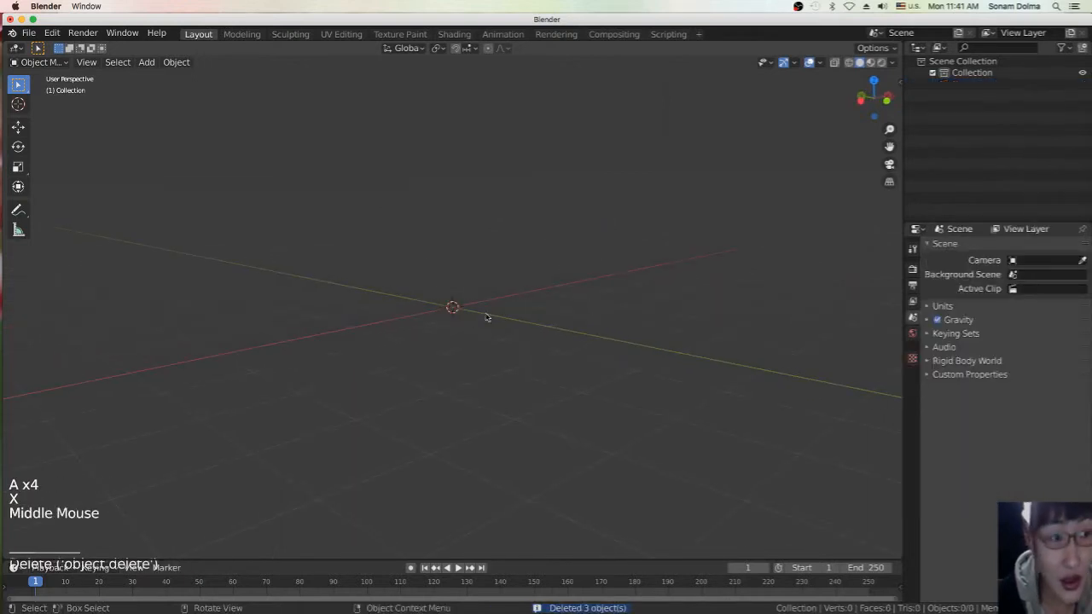
Search the add-ons in the preferences for "land" to check A.N.T.Landscape, and close the preferences.
left_click(29, 35)
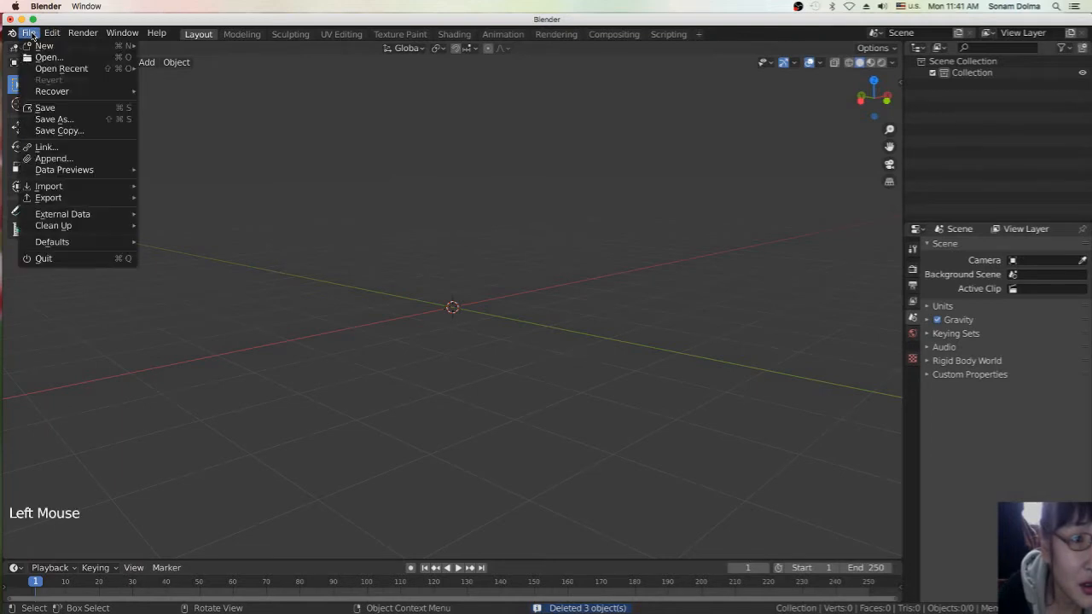
mouse_move(52, 33)
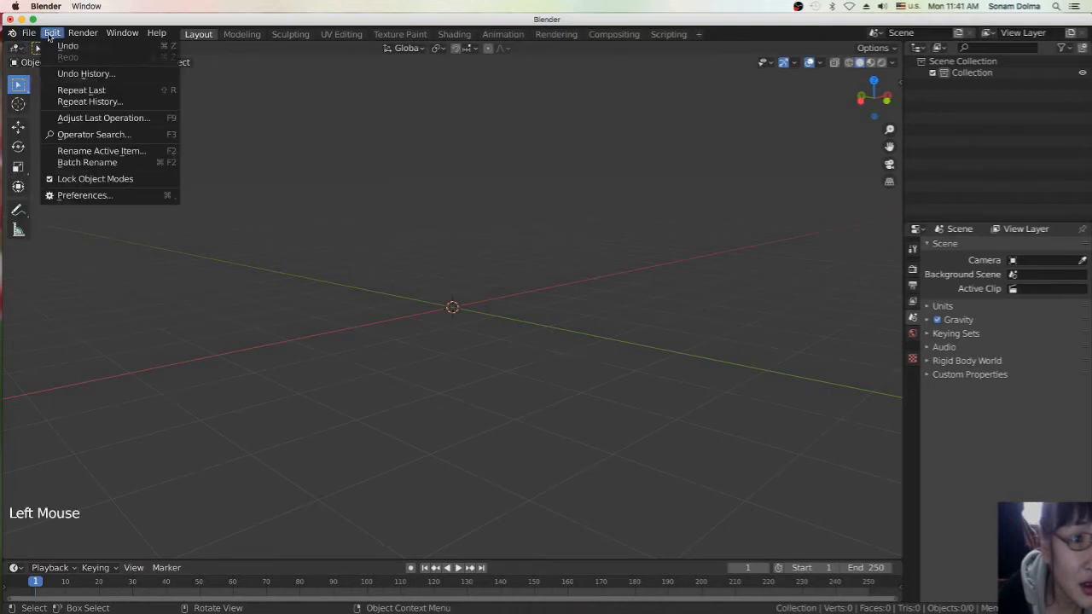
left_click(62, 196)
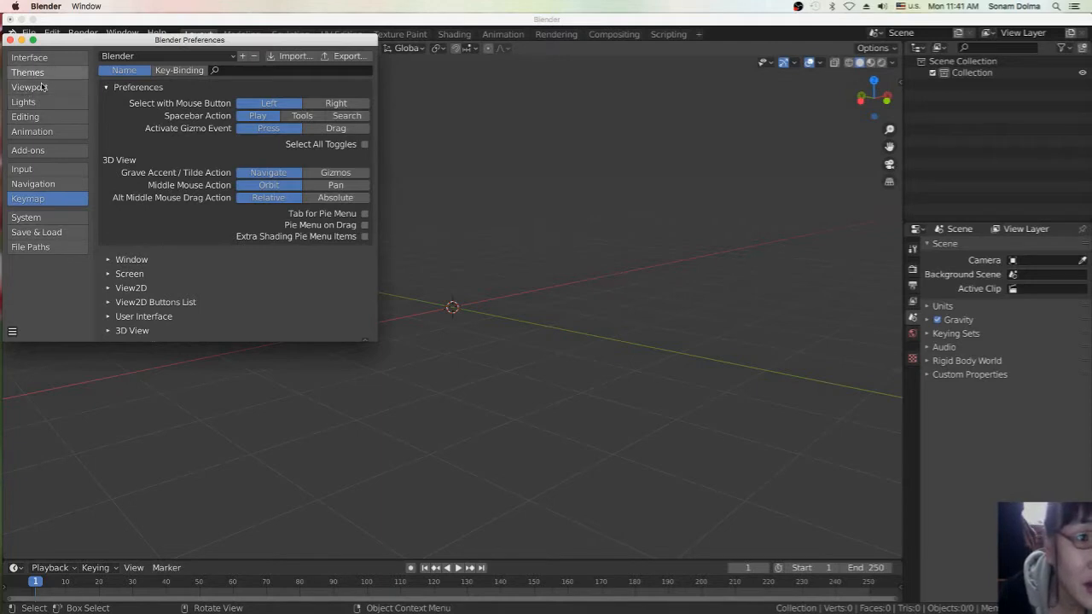
left_click(38, 150)
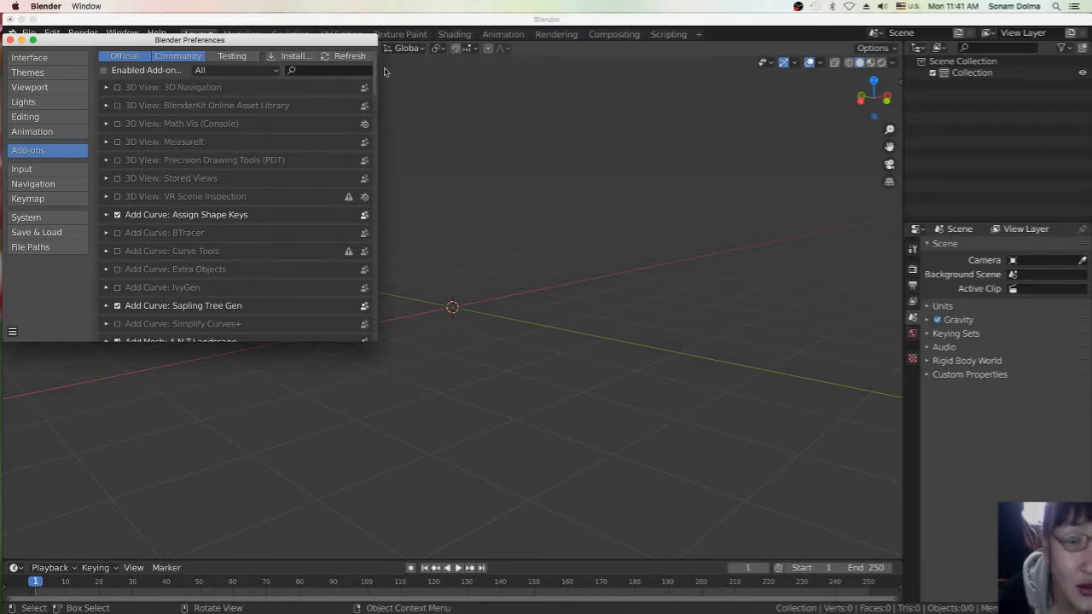
left_click(332, 71)
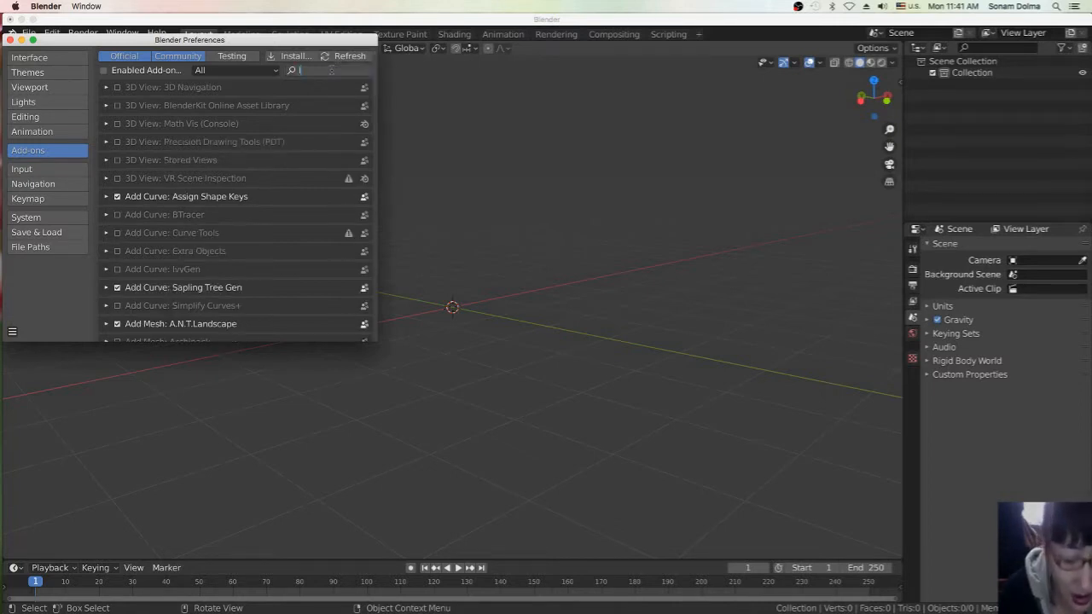
type("in")
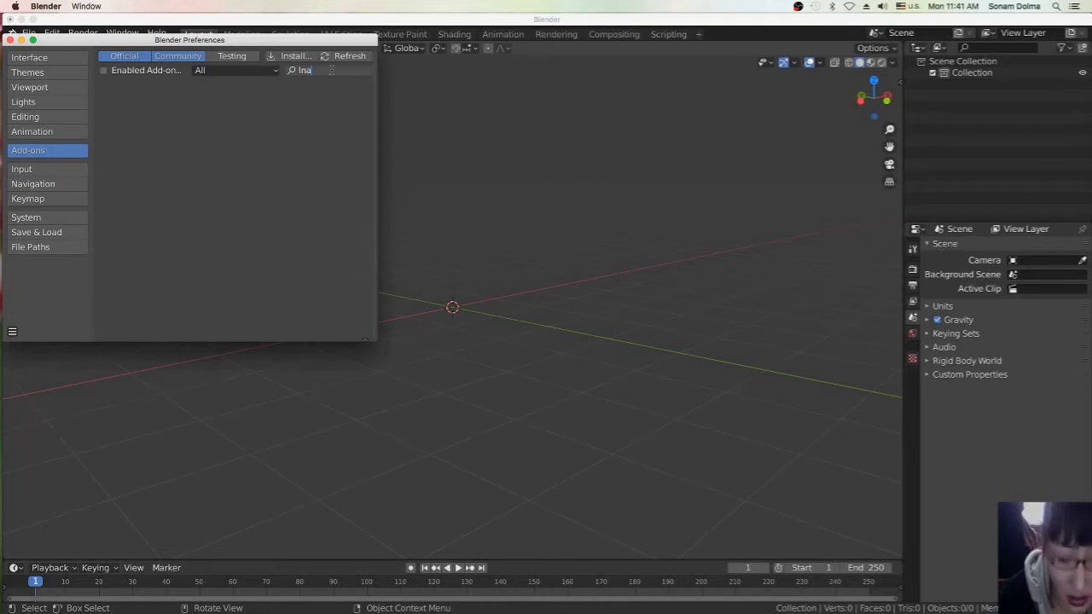
key("BackSpace")
key("BackSpace")
type("land")
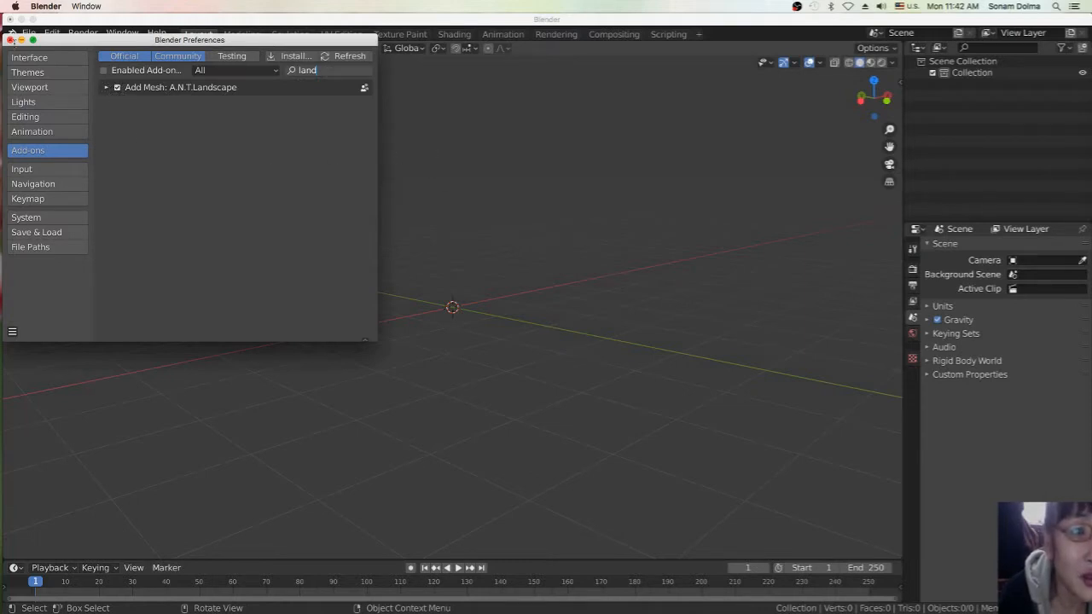
left_click(10, 40)
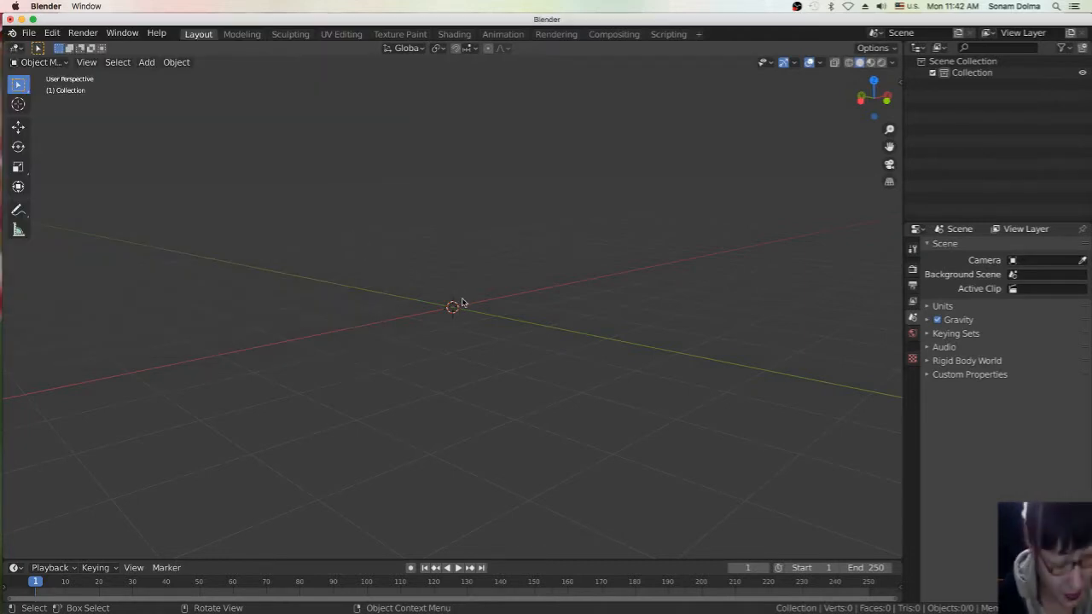
Add a Landscape mesh at the origin and expand its Another Noise Tool settings.
key("shift+a")
mouse_move(465, 299)
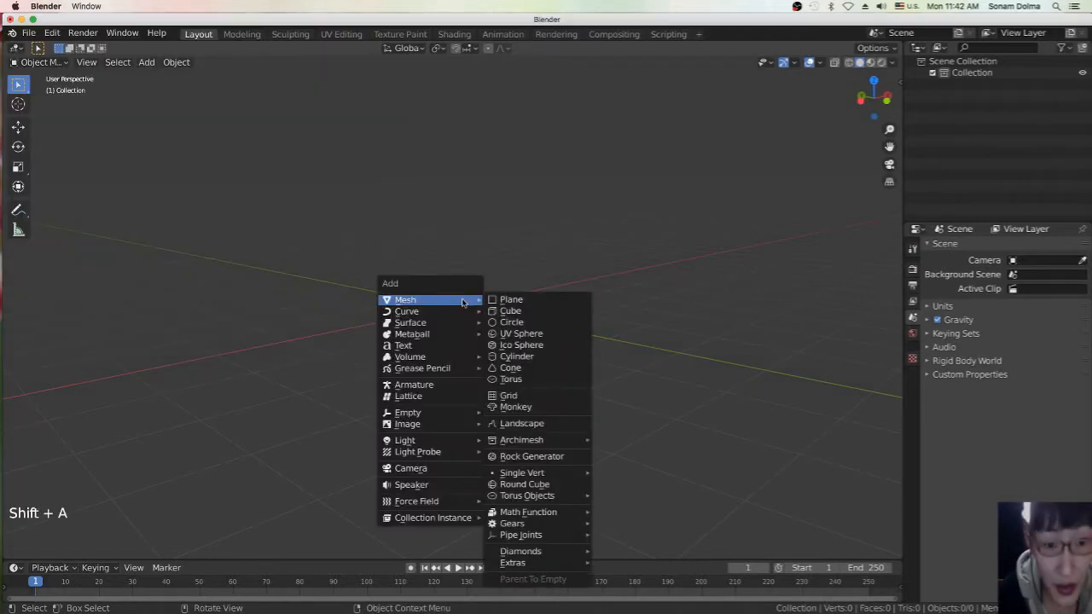
left_click(518, 425)
middle_click_drag(443, 366, 497, 363)
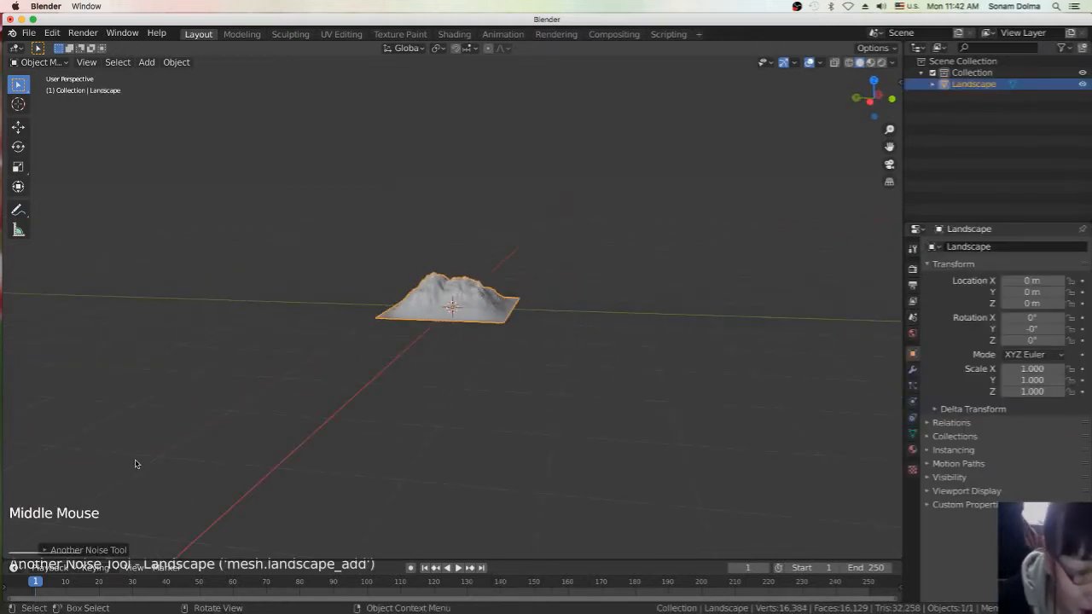
left_click(114, 570)
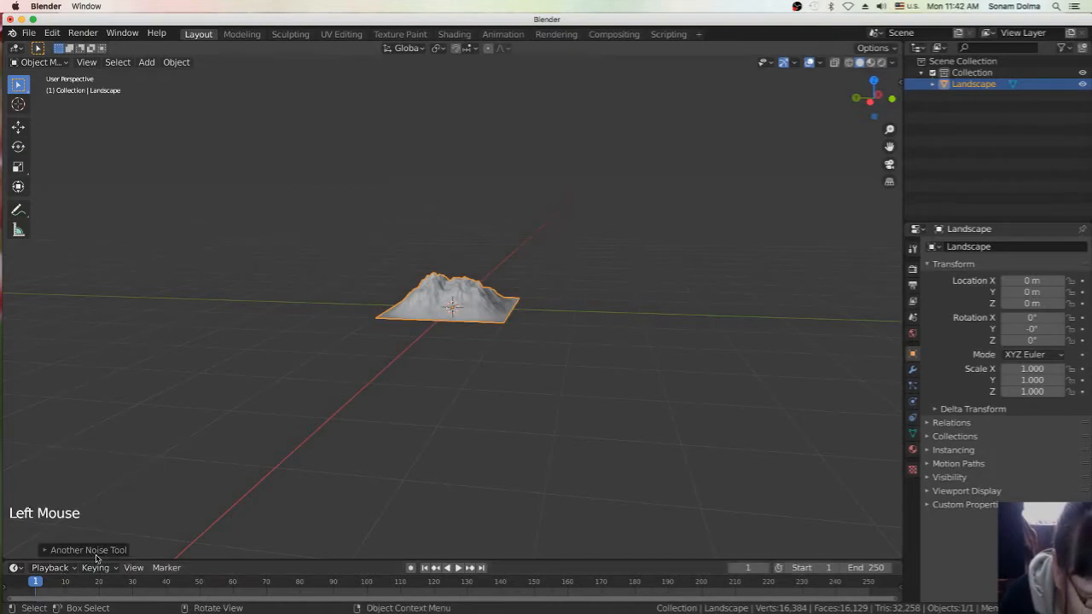
left_click(95, 551)
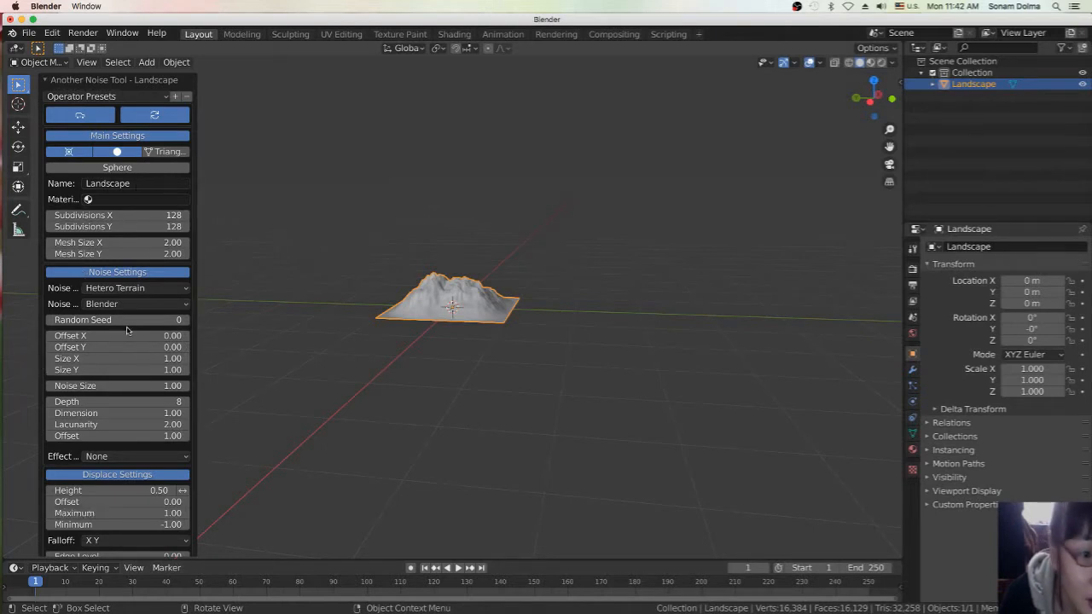
Try the Cliff, Crystalline and Lakes 1 presets on the landscape.
left_click(122, 96)
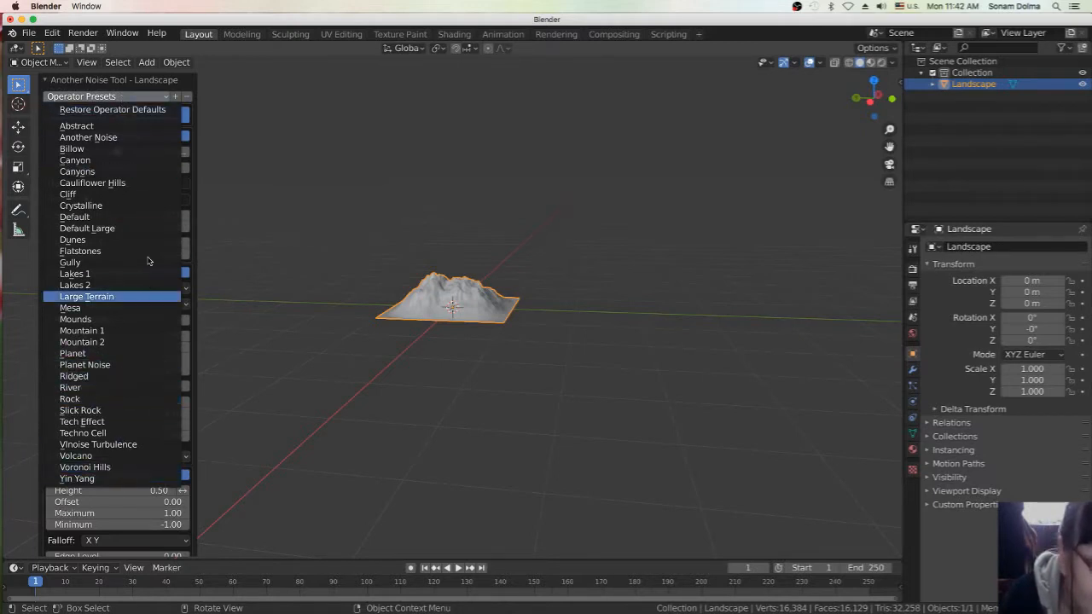
left_click(113, 197)
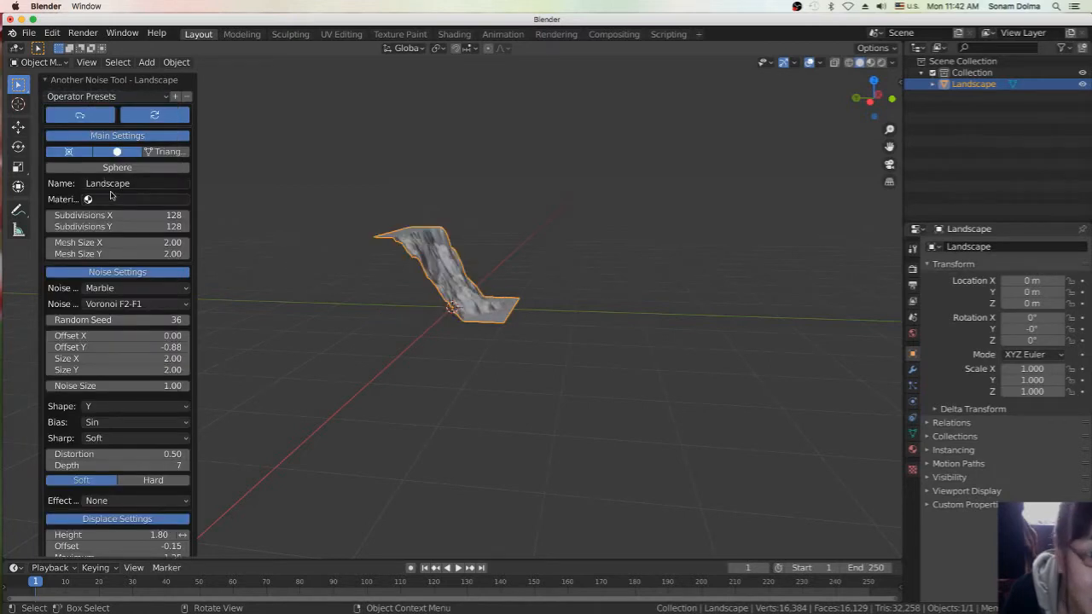
left_click(114, 97)
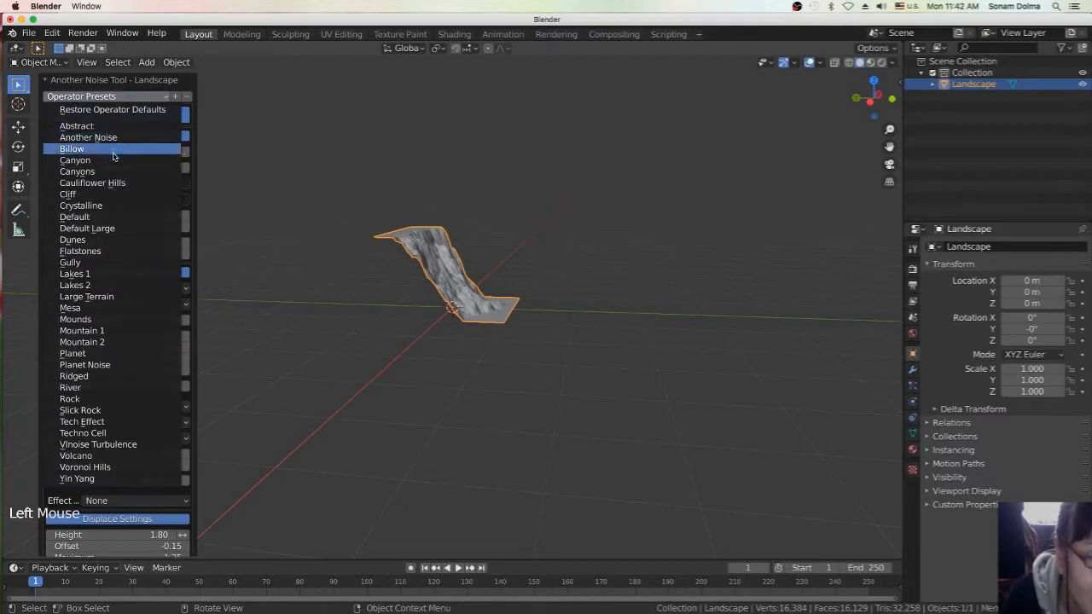
left_click(110, 207)
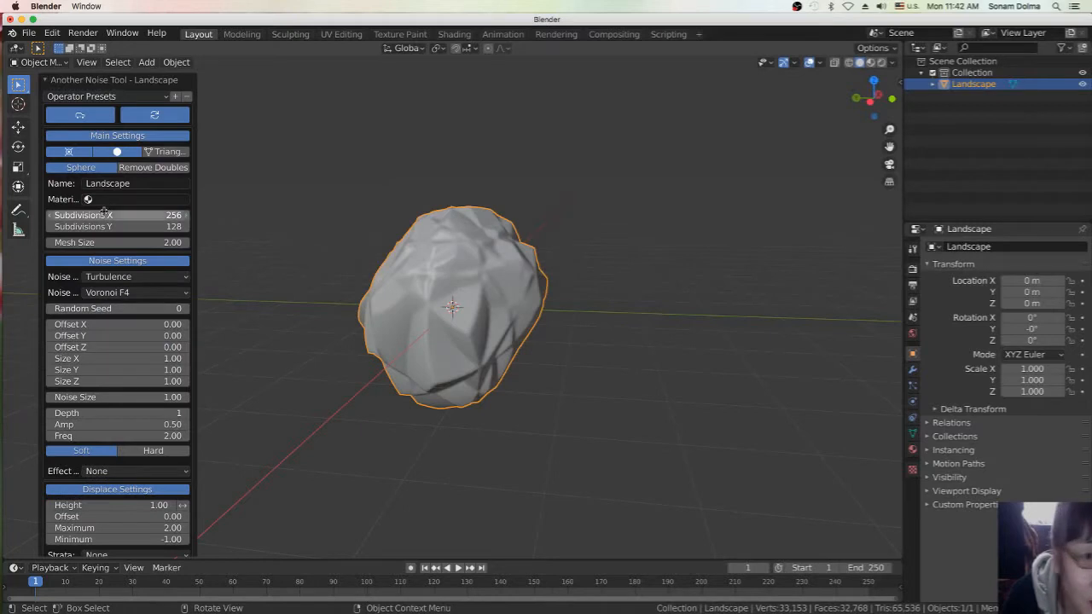
left_click(156, 99)
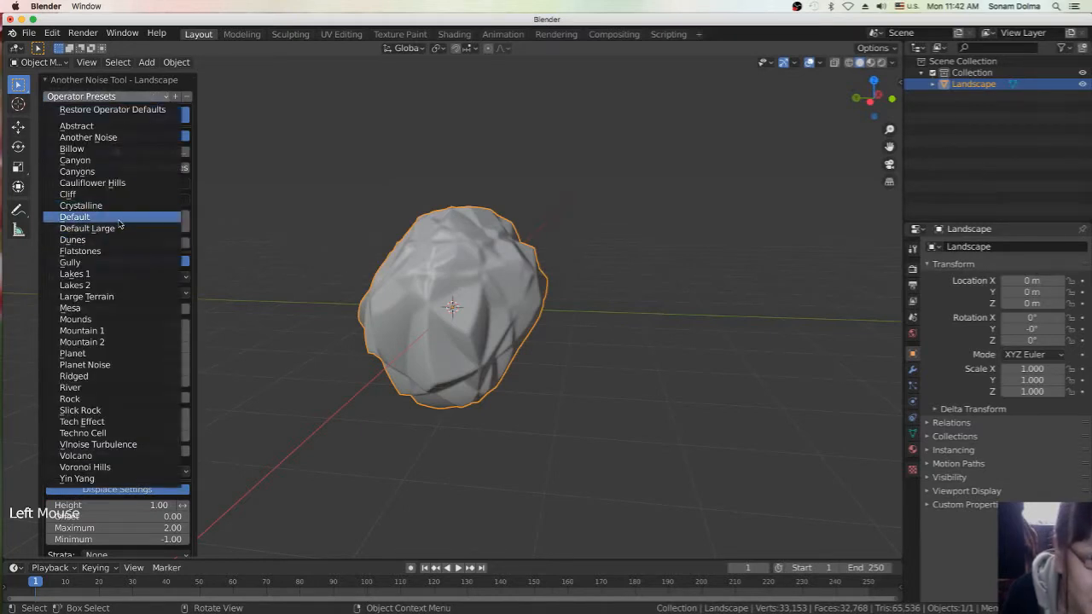
left_click(106, 275)
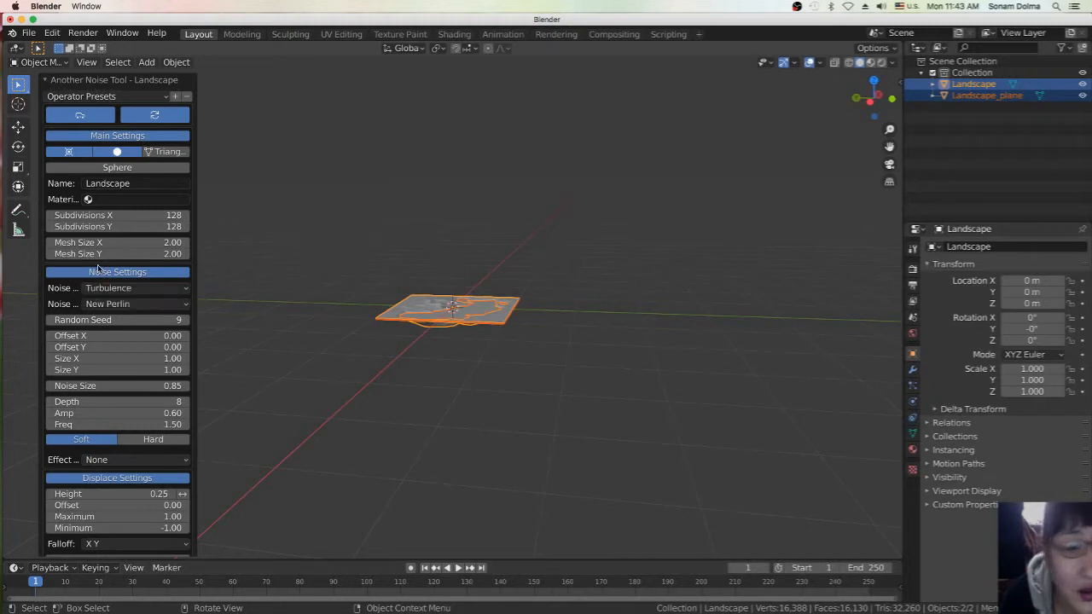
Apply the Lakes 2 preset to the landscape and collapse its settings.
left_click(105, 98)
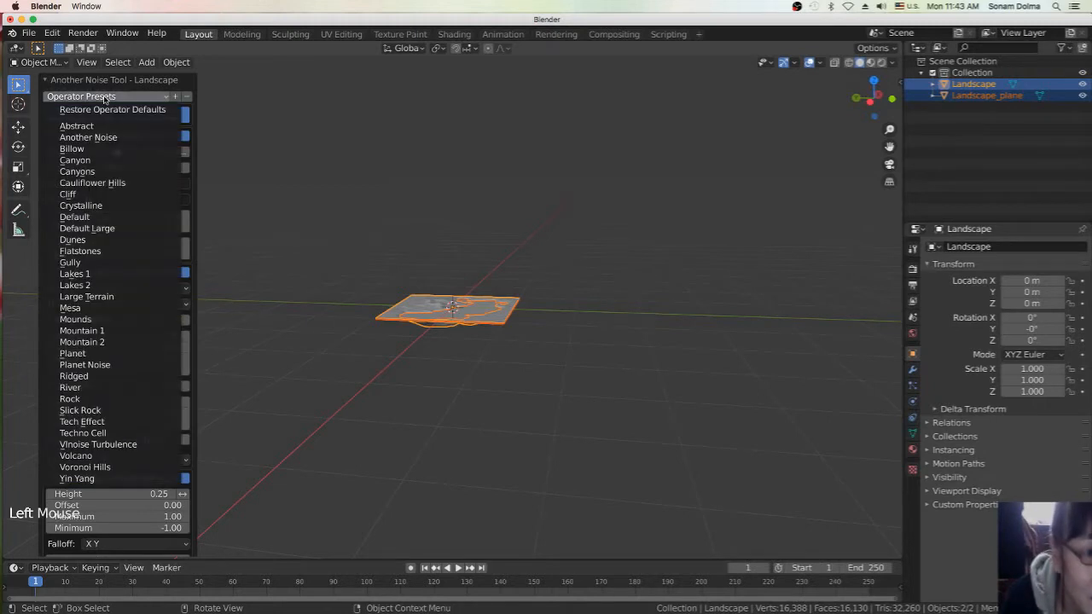
left_click(106, 285)
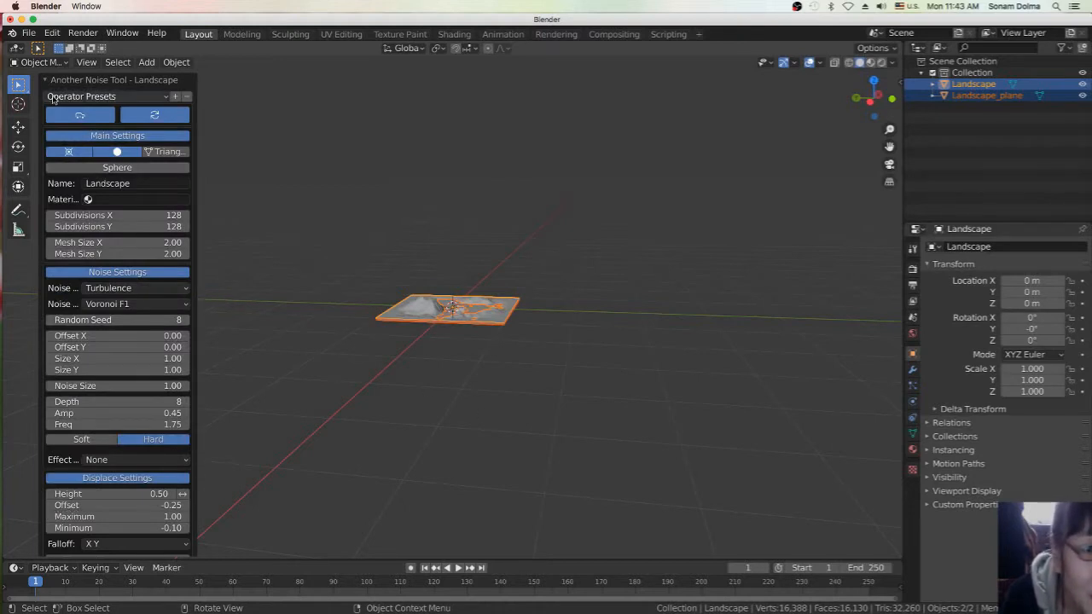
left_click(132, 99)
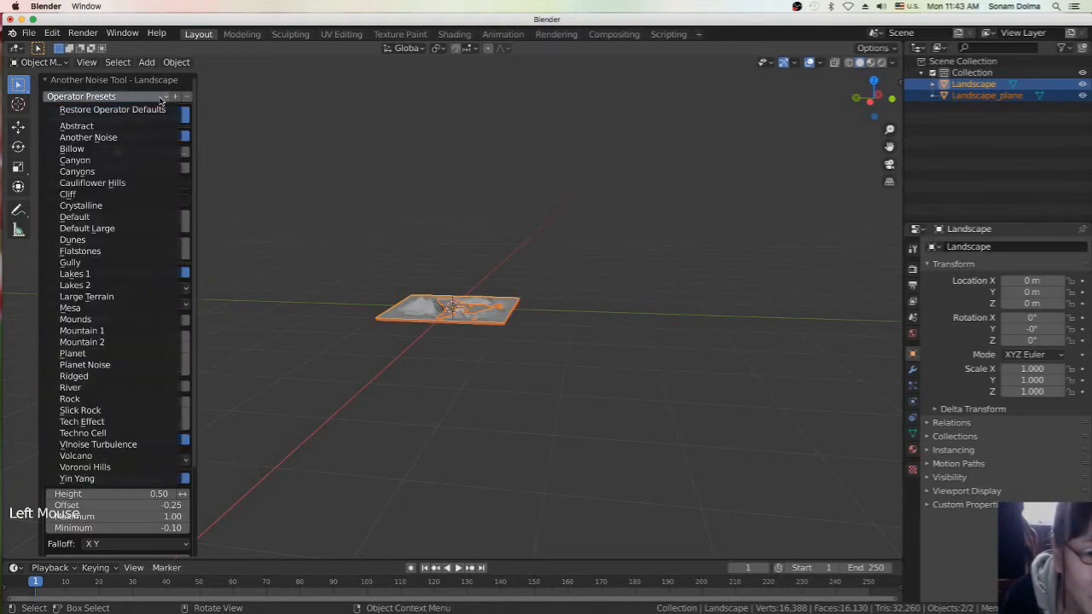
left_click(111, 286)
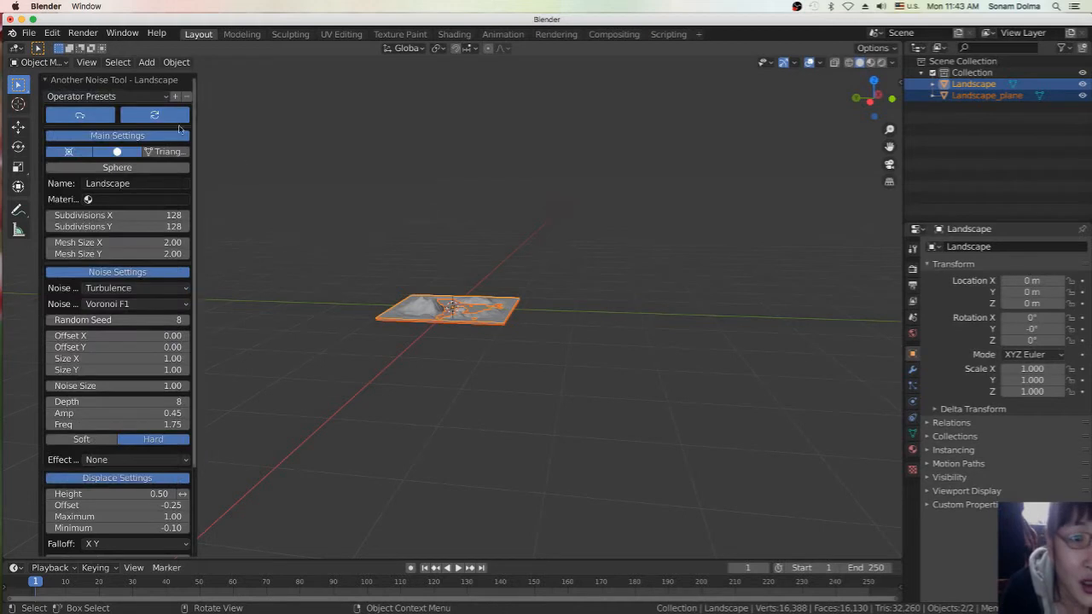
left_click(142, 81)
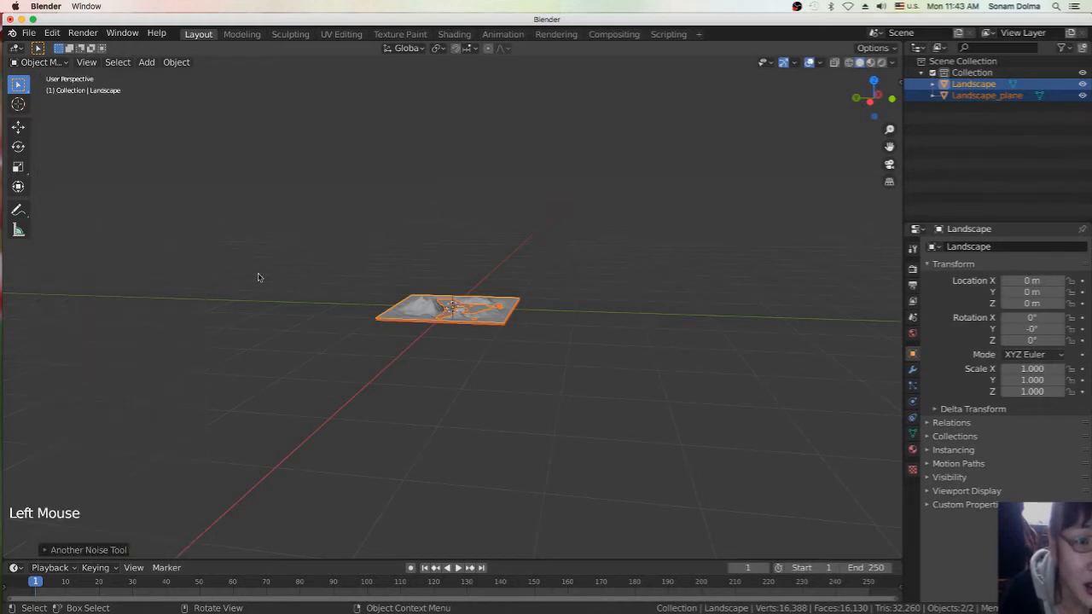
Examine the terrain and its water plane up close, and select the Landscape object.
left_click(444, 325)
scroll(447, 333, "up", 8)
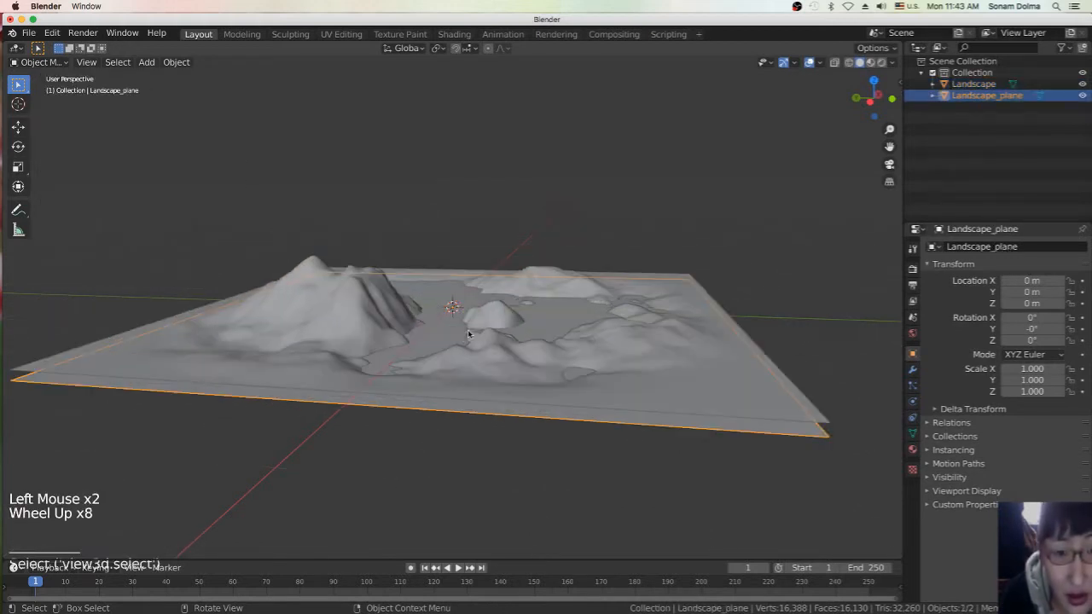
scroll(453, 346, "down", 3)
scroll(452, 349, "down", 4)
left_click(488, 327)
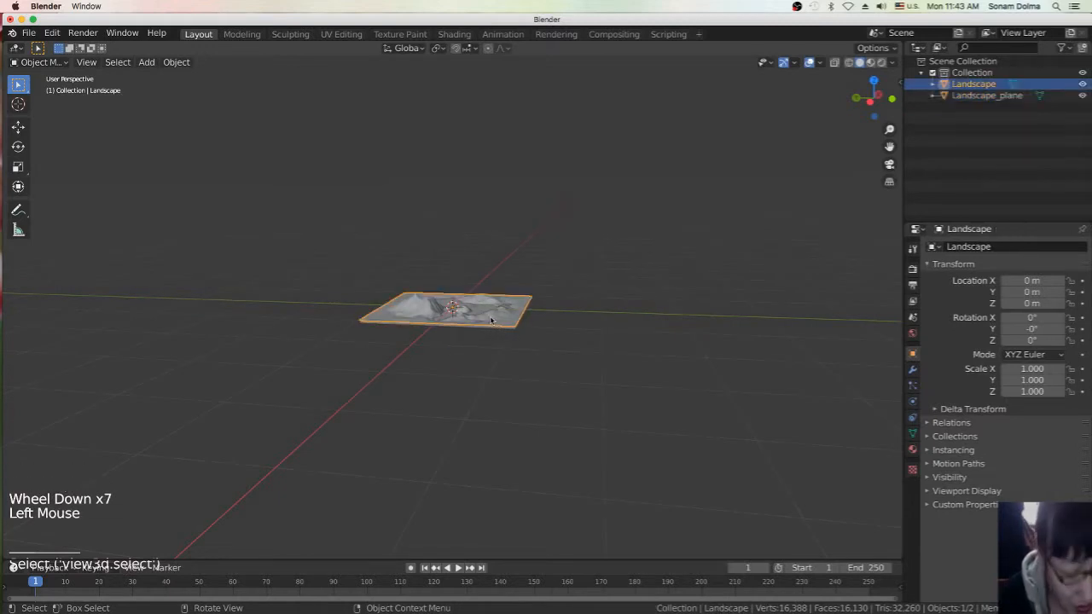
Select both the terrain and its water plane and scale them up together to about 3.008.
key("a")
key("s")
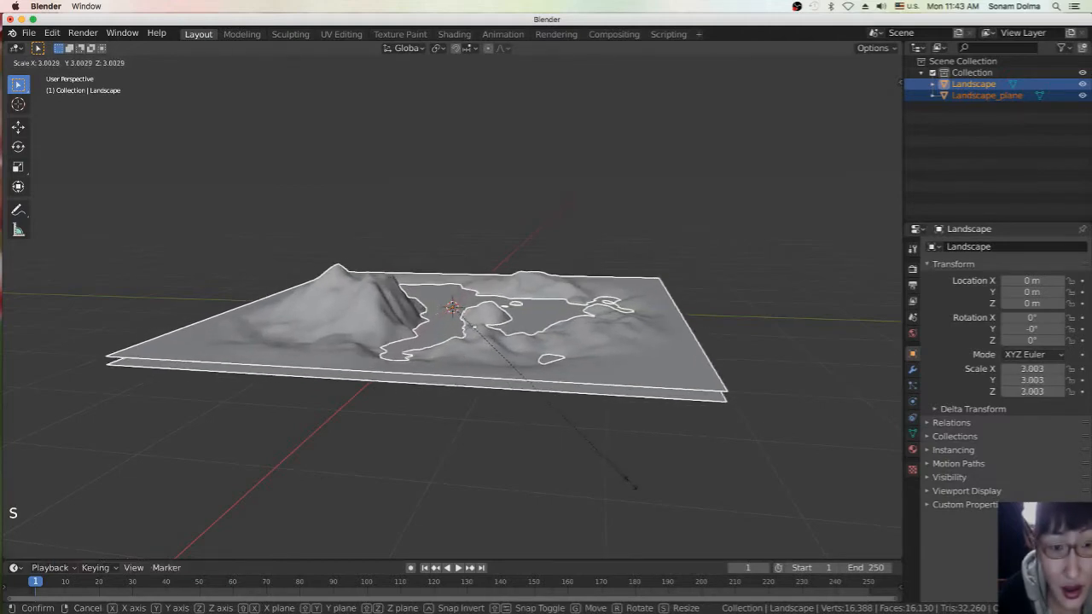
left_click(632, 486)
middle_click_drag(626, 366, 500, 373)
scroll(523, 374, "up", 6)
scroll(510, 381, "down", 2)
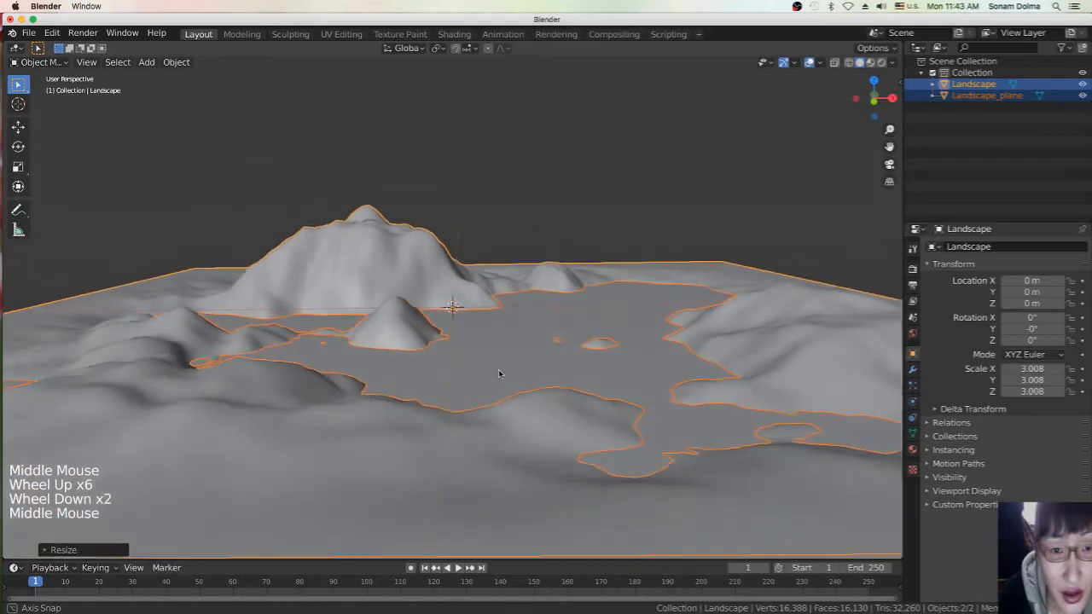
Select only the Landscape terrain and switch it to Edit Mode.
left_click(441, 439)
scroll(340, 448, "down", 3)
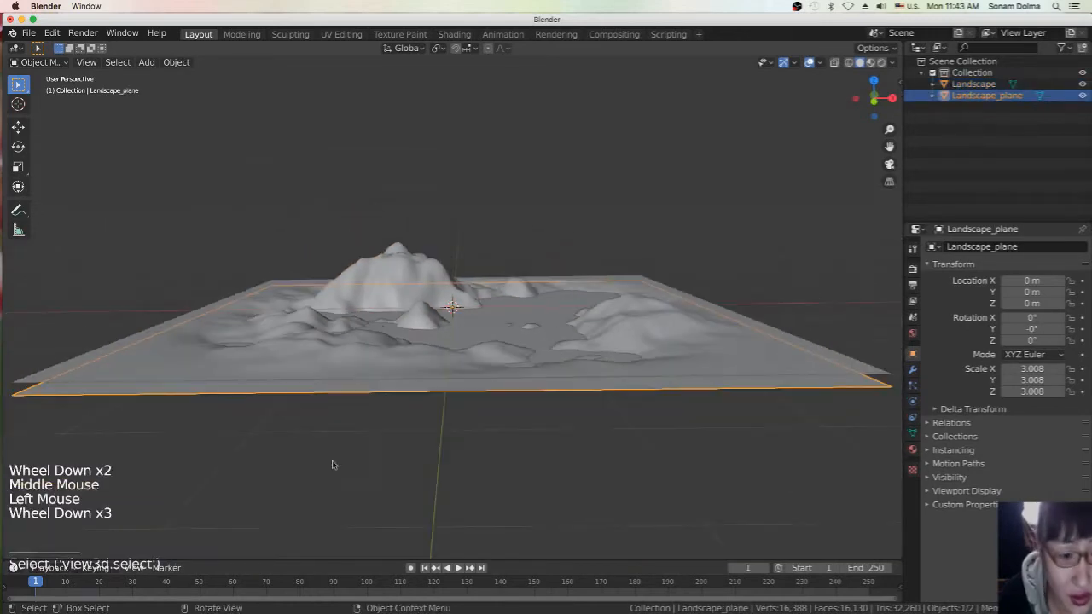
scroll(334, 433, "up", 3)
scroll(333, 433, "down", 2)
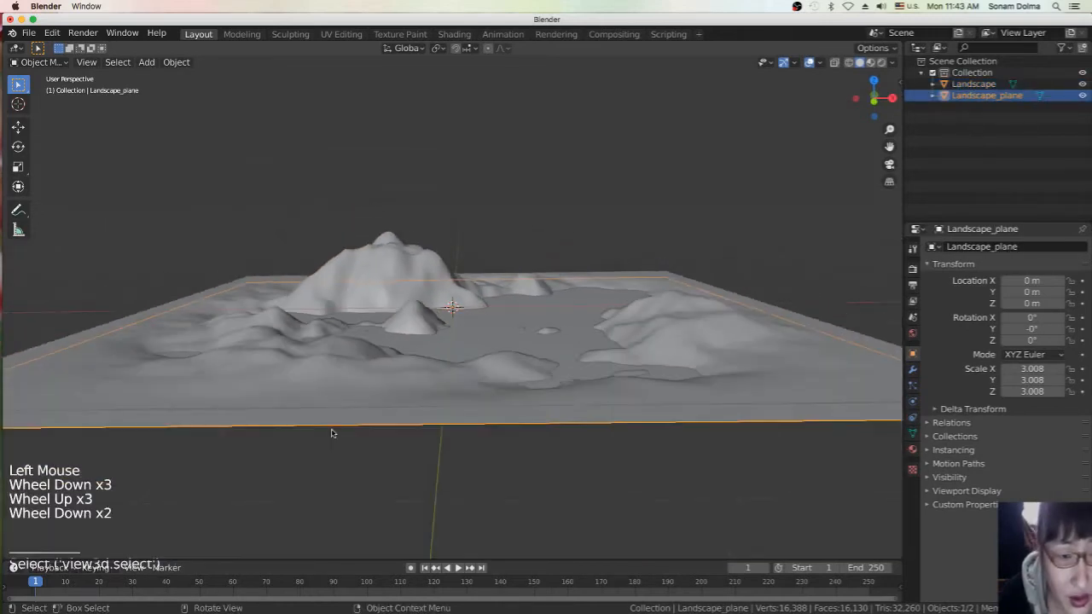
left_click(305, 383)
left_click(372, 272)
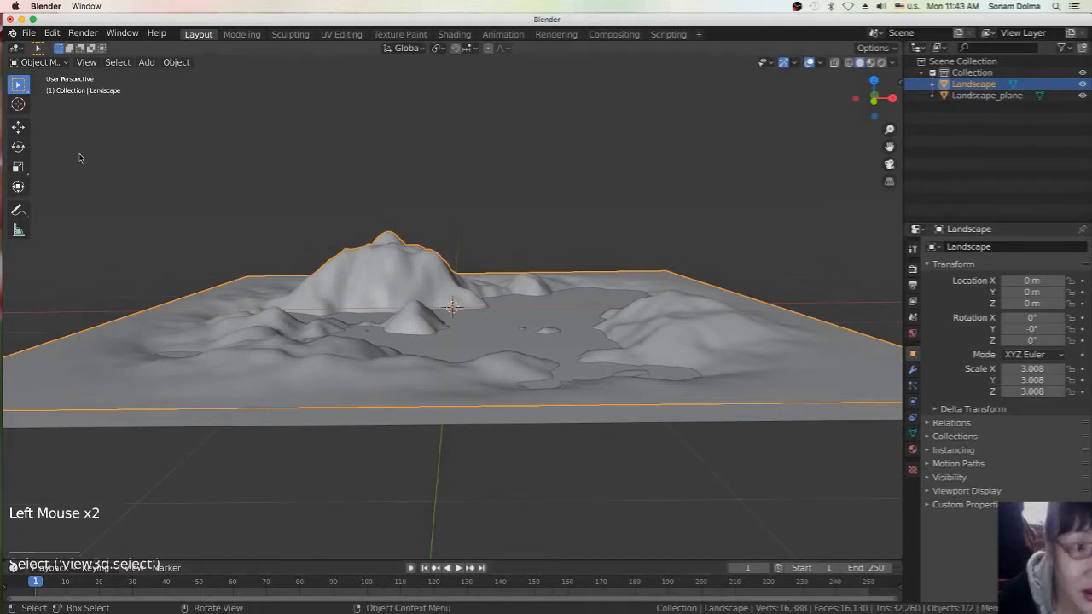
left_click(39, 62)
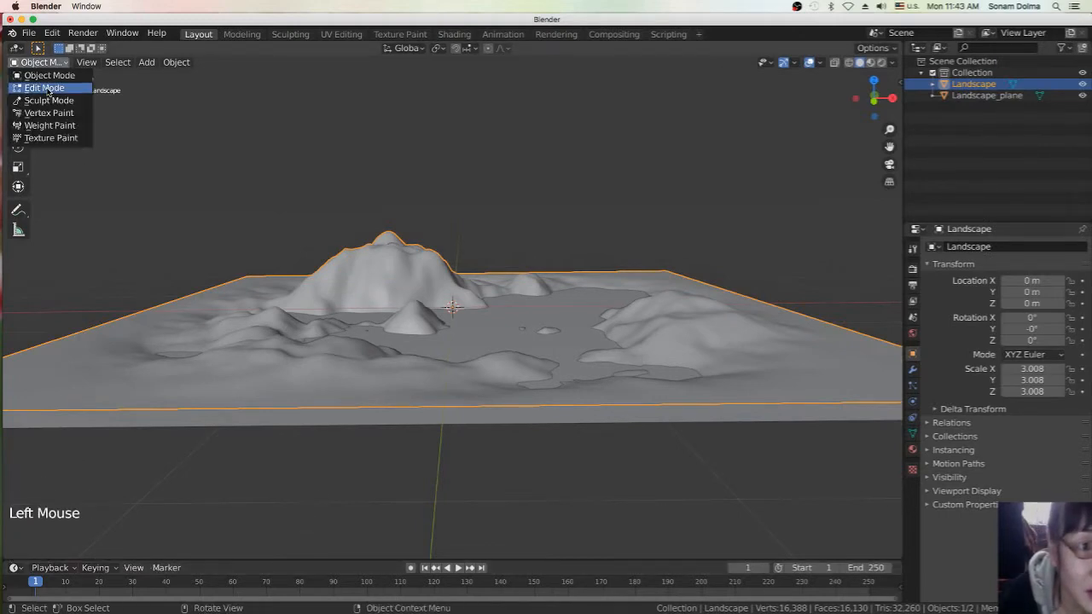
left_click(44, 88)
middle_click_drag(350, 406, 719, 213)
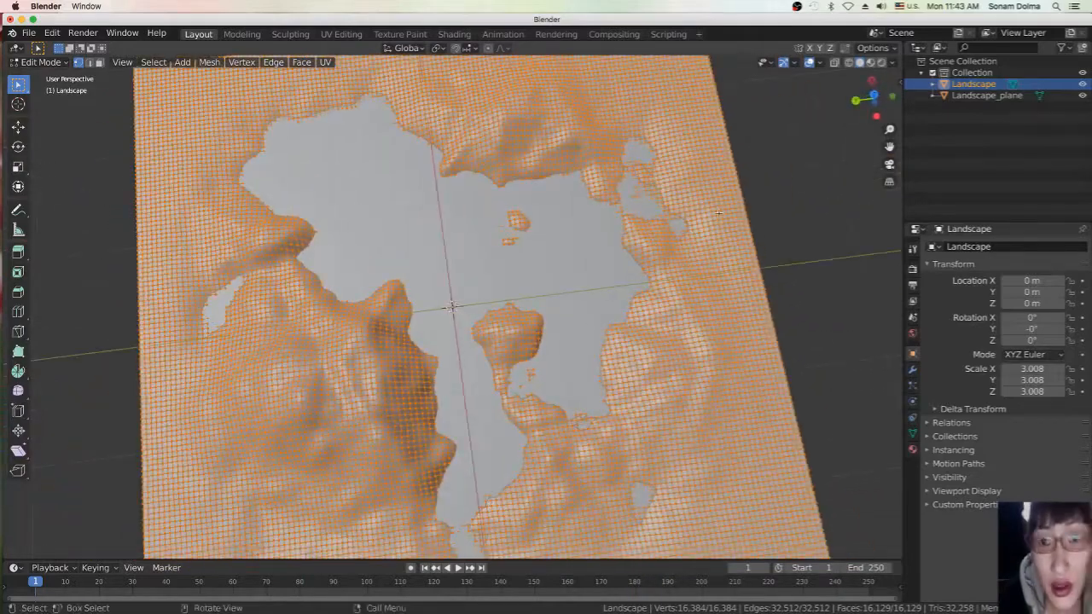
left_click(809, 63)
left_click(808, 63)
left_click(784, 64)
left_click(784, 65)
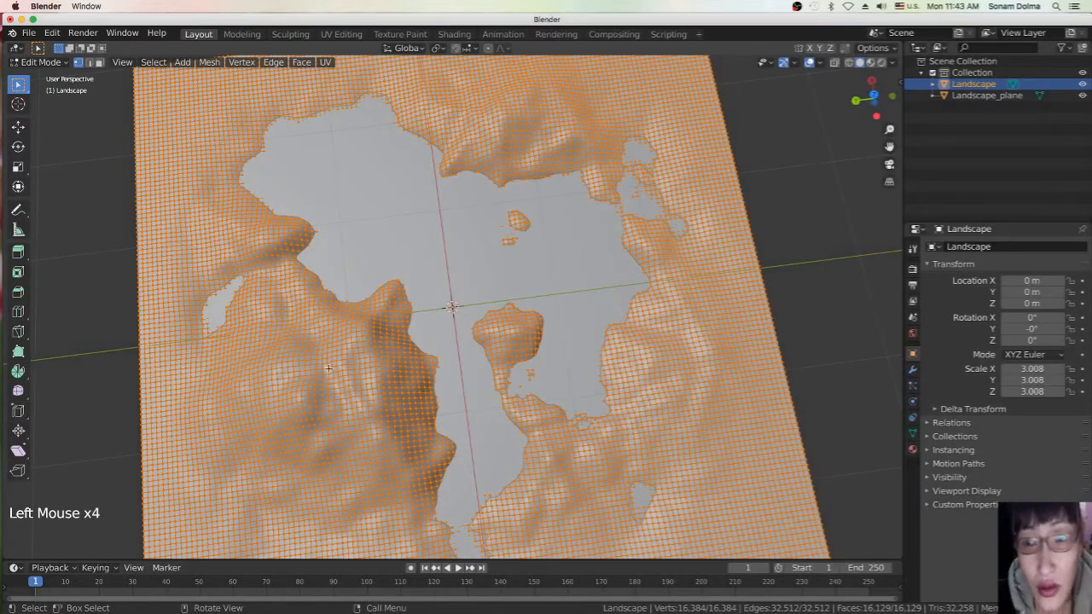
Clear the full mesh selection and display the terrain in wireframe shading with X-Ray turned off.
left_click(434, 316)
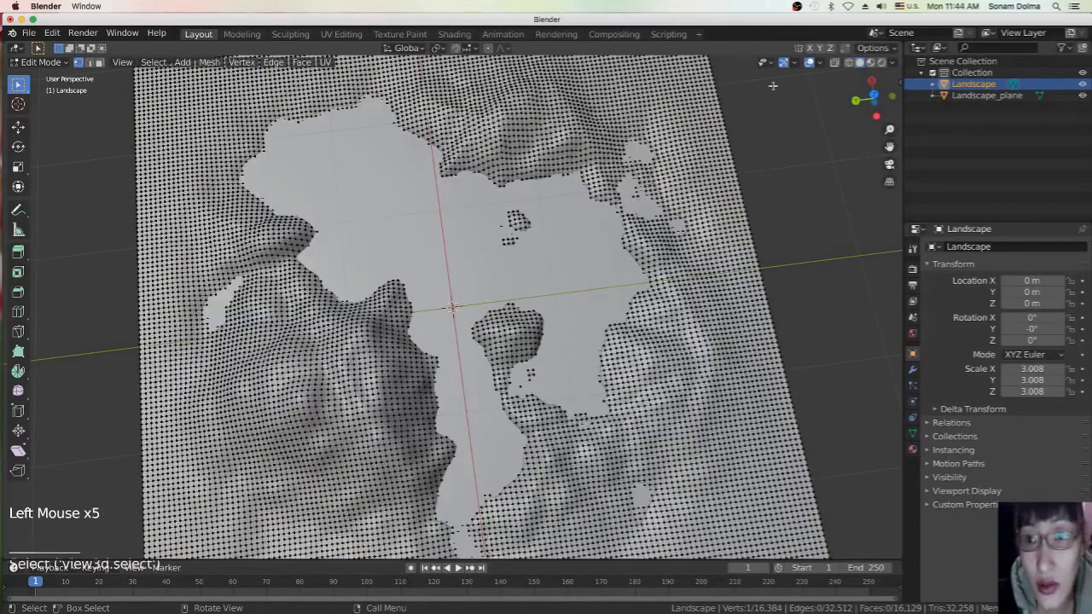
left_click(848, 64)
middle_click_drag(515, 273, 758, 203)
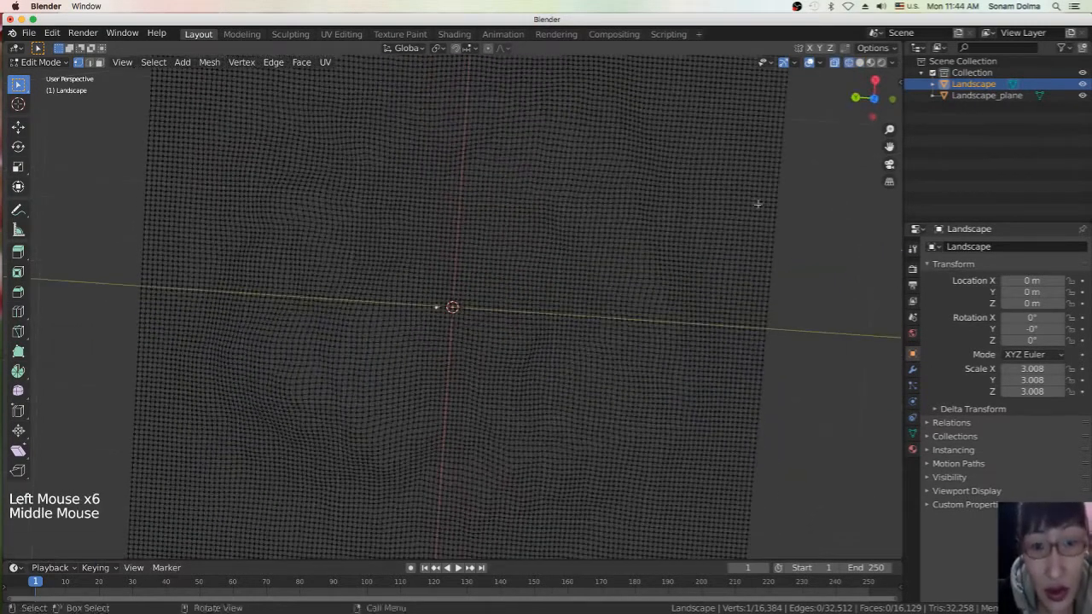
left_click(849, 65)
left_click(835, 64)
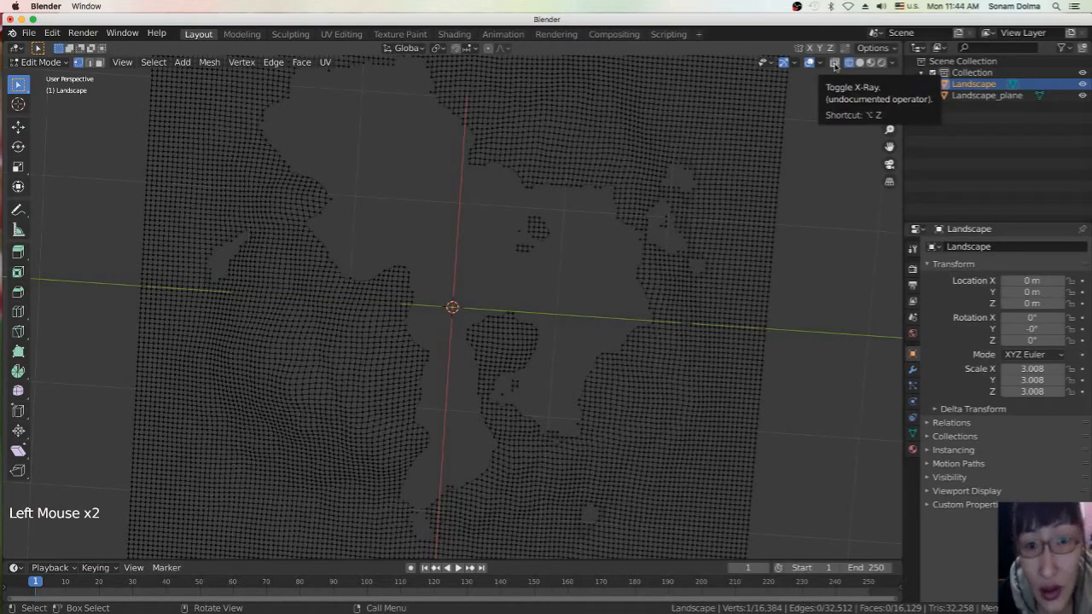
Circle-select all the lakebed vertices that protrude beneath the water plane, working from the underside of the terrain.
middle_click_drag(554, 302, 476, 249)
scroll(496, 246, "down", 2)
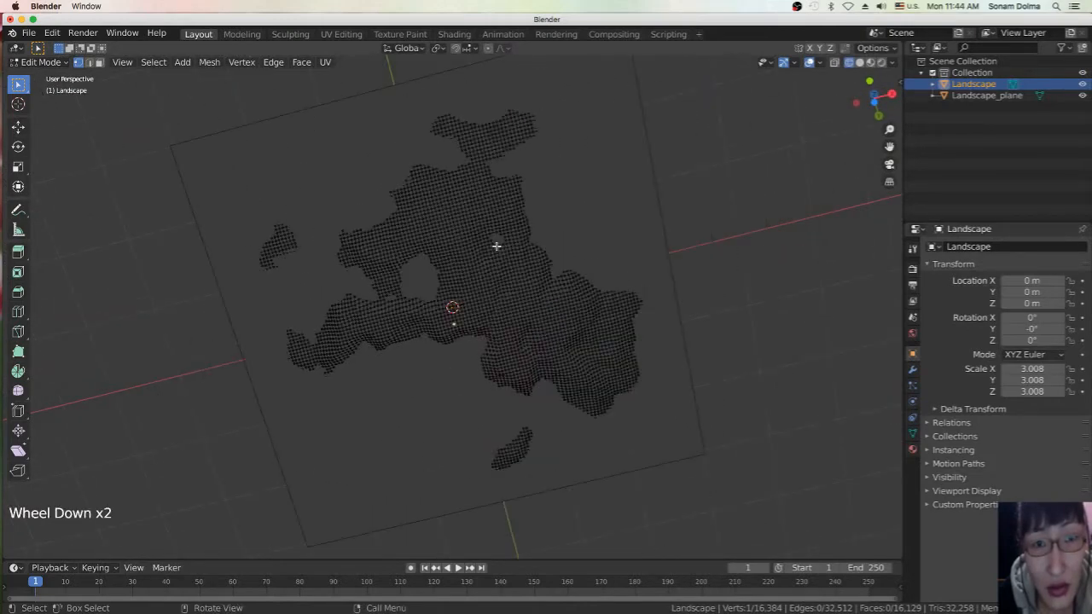
middle_click(505, 252)
left_click(487, 251)
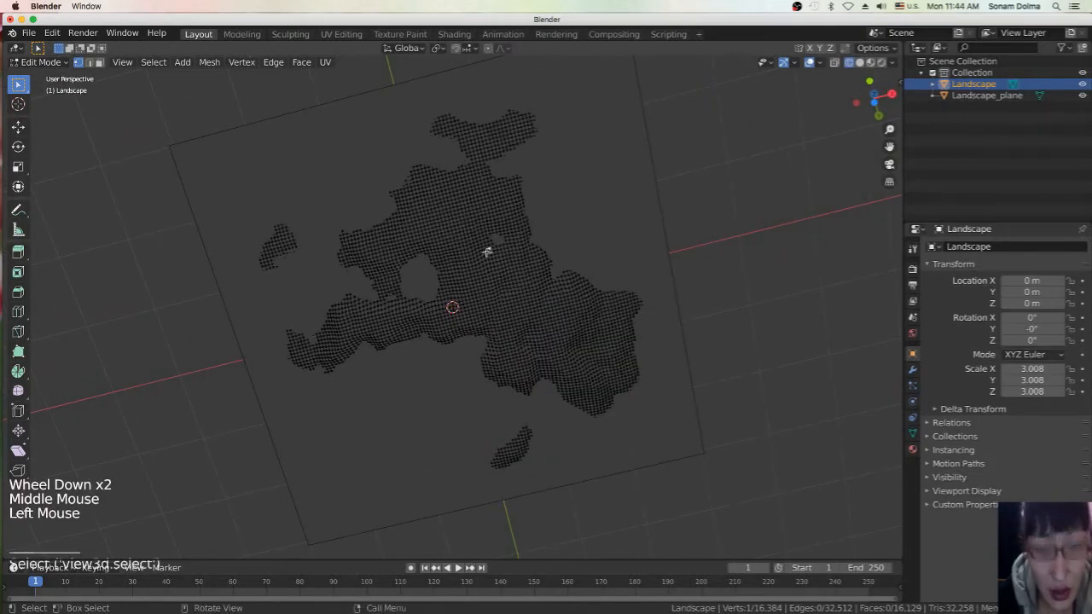
key("c")
mouse_move(491, 280)
left_mouse_down()
mouse_move(431, 209)
mouse_move(390, 281)
mouse_move(288, 244)
mouse_move(324, 337)
mouse_move(441, 318)
mouse_move(486, 290)
mouse_move(550, 342)
mouse_move(512, 390)
mouse_move(502, 444)
mouse_move(593, 402)
mouse_move(598, 281)
mouse_move(444, 211)
mouse_move(425, 166)
mouse_move(480, 119)
mouse_move(504, 141)
mouse_move(493, 242)
left_mouse_up()
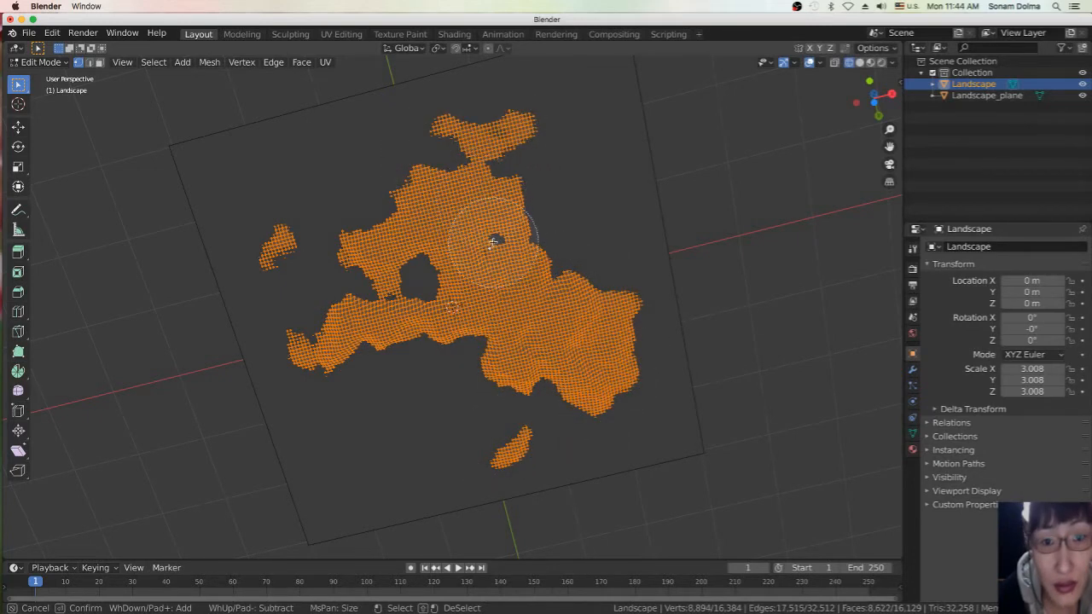
right_click(337, 380)
right_click(345, 369)
Box-deselect the mountain and shore vertices above the water level in a side view.
middle_click_drag(477, 316, 441, 487)
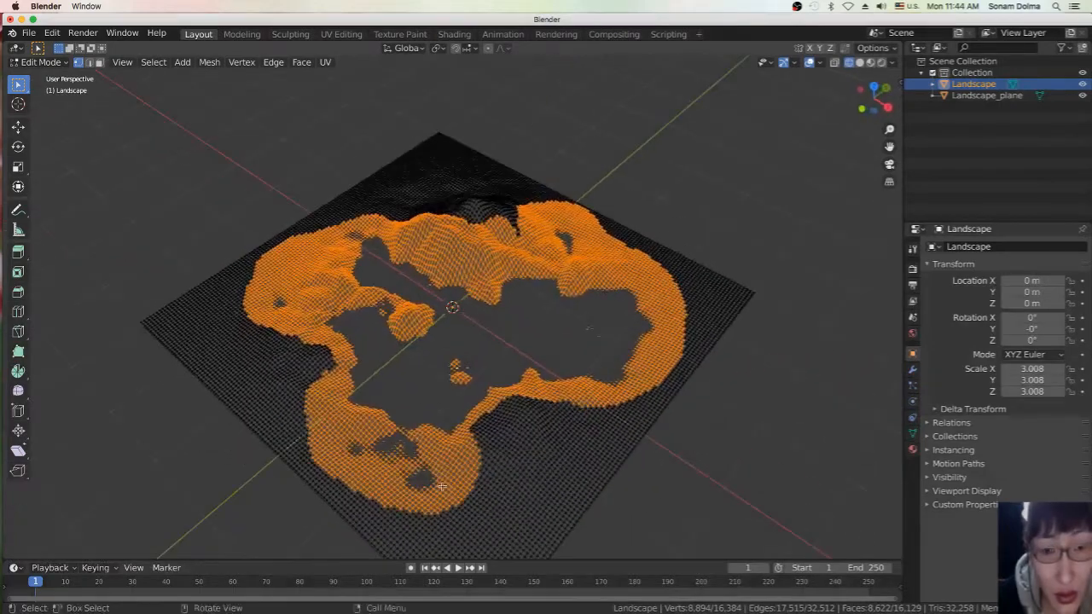
middle_click_drag(586, 283, 623, 211)
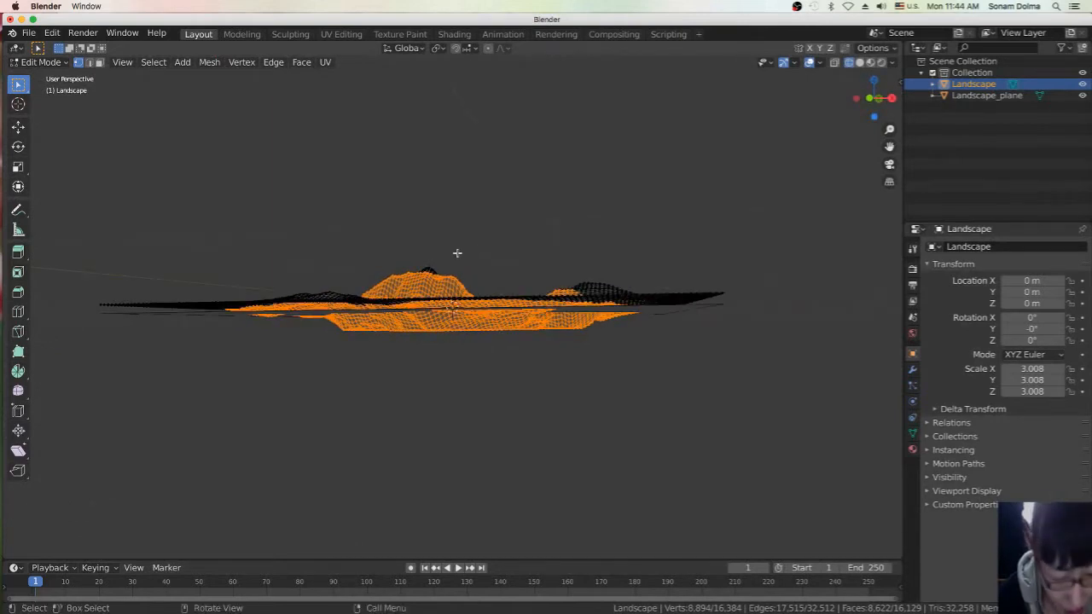
key("b")
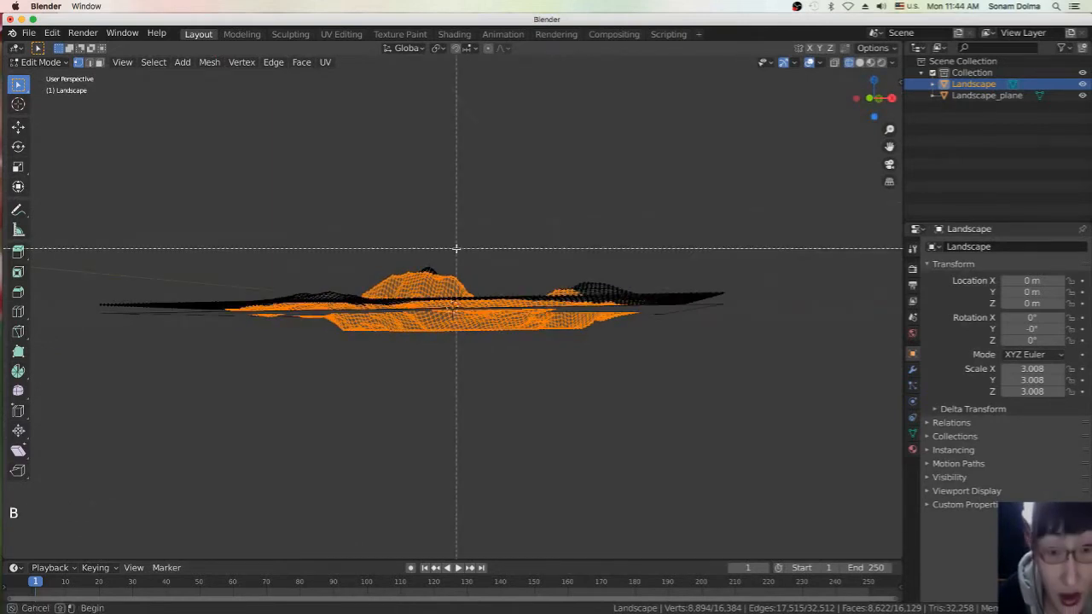
left_click_drag(111, 229, 719, 307)
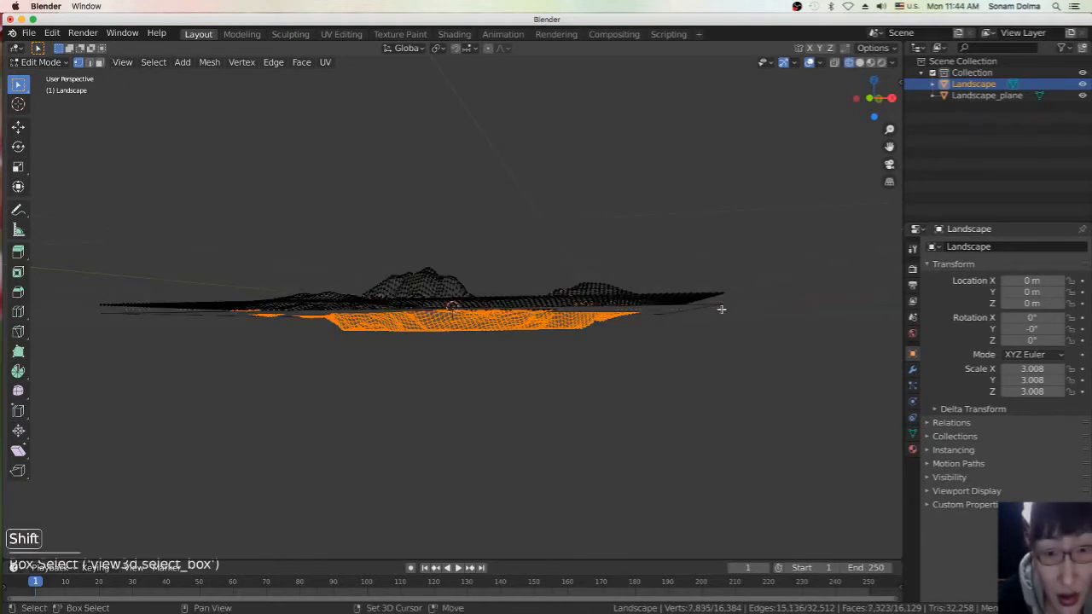
Turn on X-Ray and box-deselect the remaining vertices above the water level from the side.
middle_click_drag(675, 310, 453, 285)
left_click(835, 62)
middle_click_drag(652, 314, 653, 317)
key("b")
left_click_drag(181, 207, 731, 313)
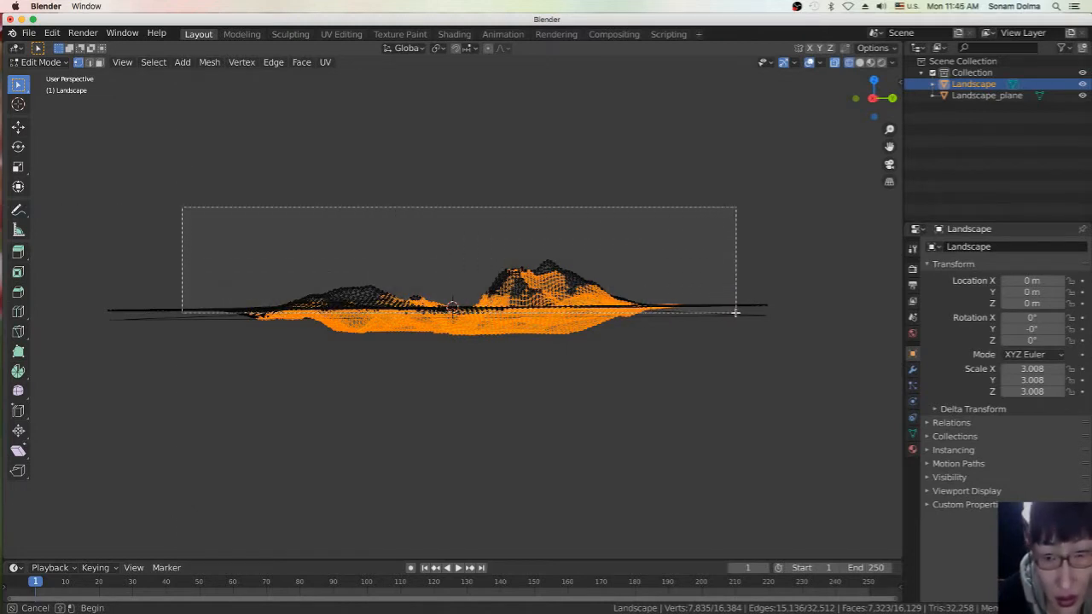
left_click_drag(736, 313, 736, 312)
Circle-deselect the small isolated ponds and the side branch of the lake, keeping only the main lakebed selected.
mouse_move(606, 331)
middle_mouse_down()
mouse_move(638, 317)
mouse_move(653, 383)
mouse_move(610, 348)
middle_mouse_up()
key("c")
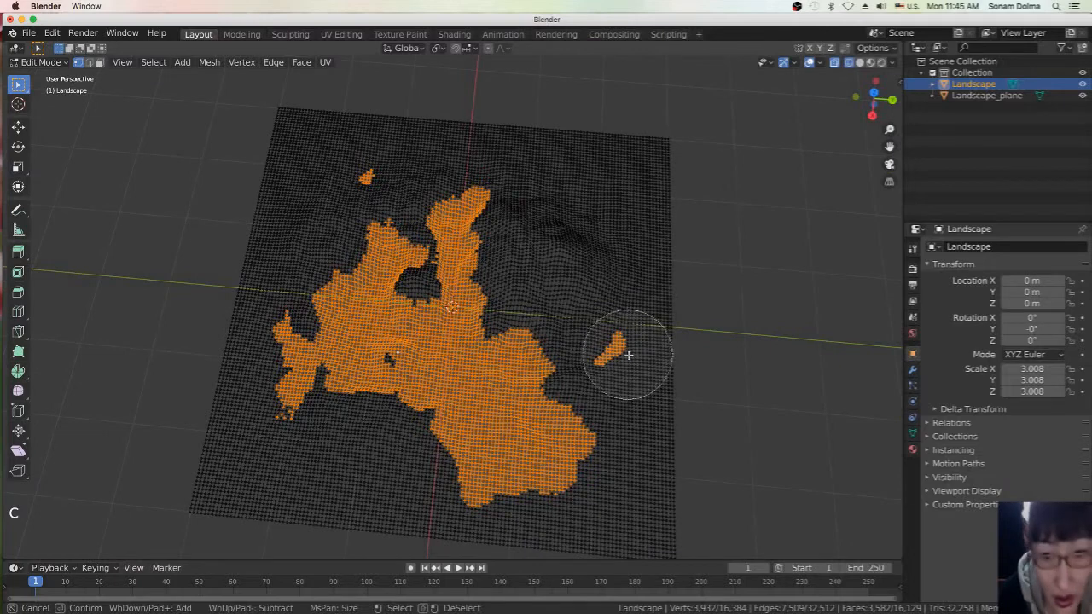
left_click(626, 352, "shift")
left_click(359, 162, "shift")
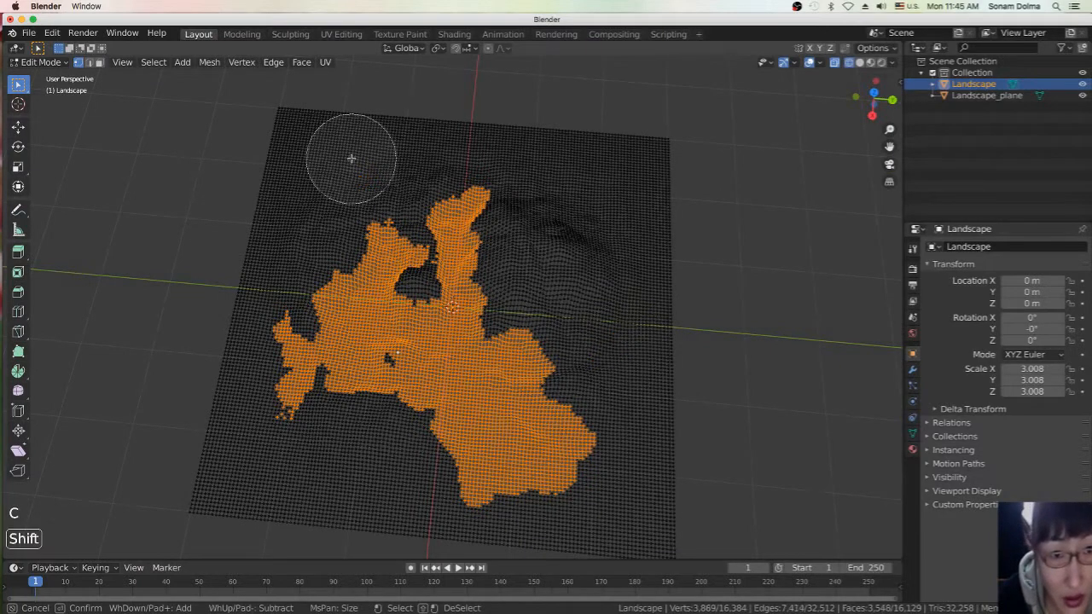
left_click_drag(270, 375, 275, 398, "shift")
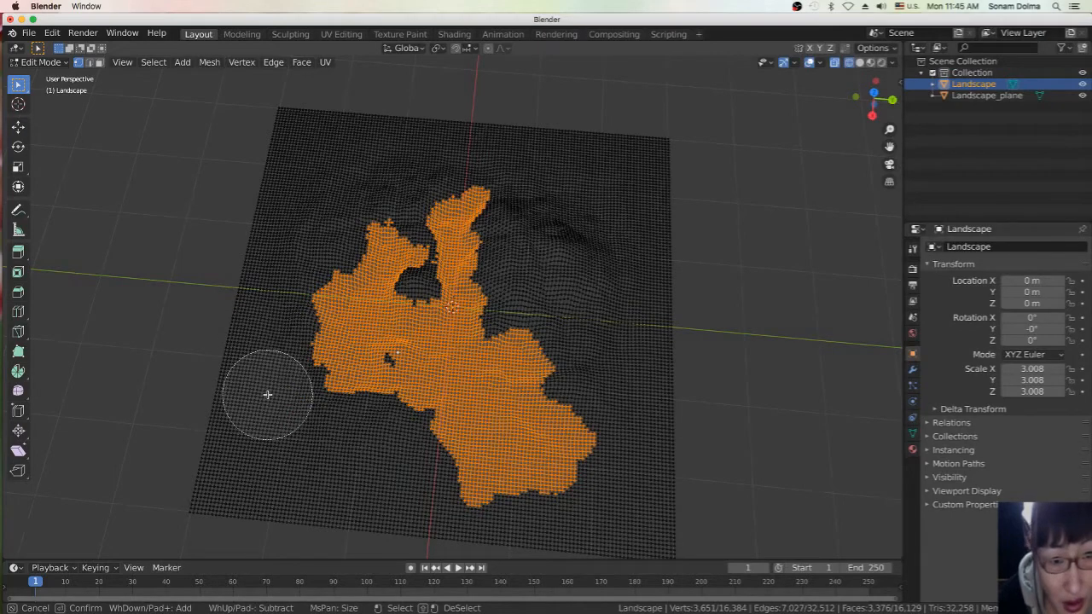
mouse_move(288, 409)
left_mouse_down("shift")
mouse_move(327, 422)
mouse_move(291, 397)
mouse_move(279, 369)
left_mouse_up("shift")
right_click(273, 419)
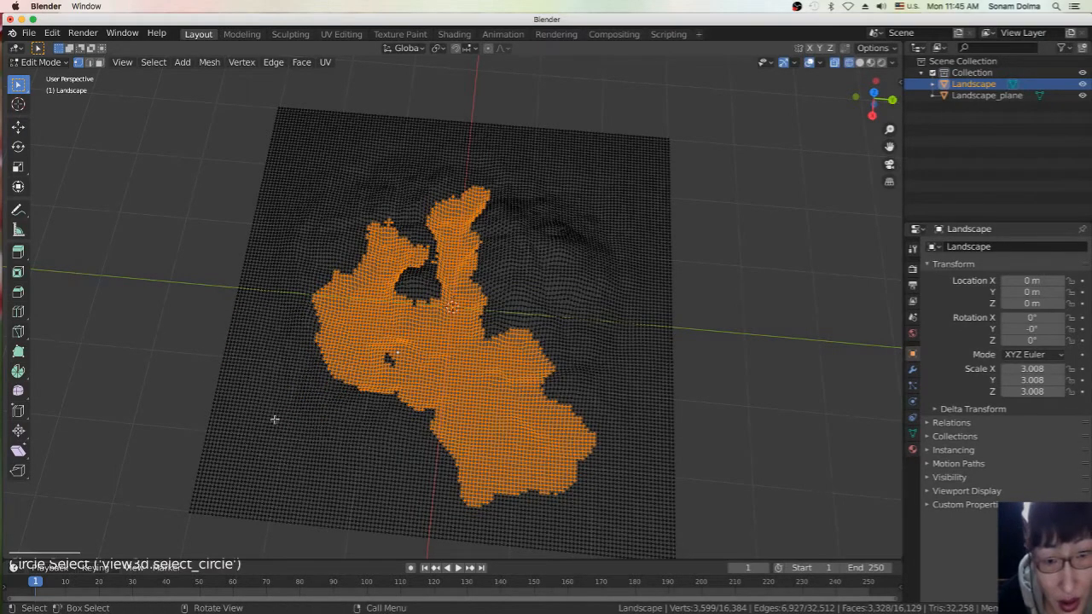
Create a vertex group, assign the selected lakebed vertices to it and name it Wa1.
scroll(366, 419, "down", 3)
mouse_move(366, 419)
middle_mouse_down()
mouse_move(419, 363)
mouse_move(427, 336)
mouse_move(268, 345)
middle_mouse_up()
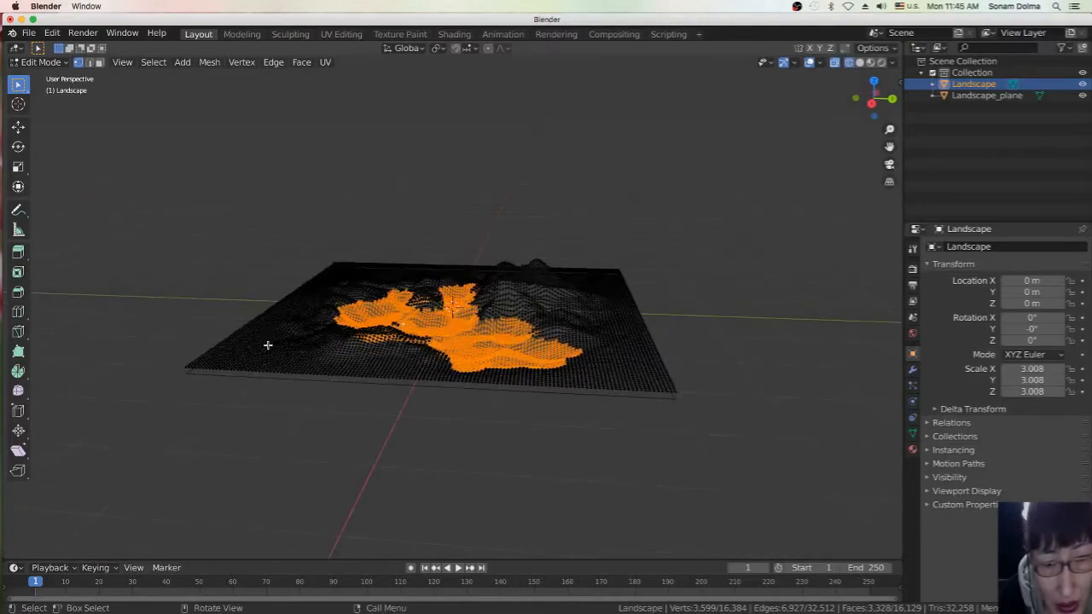
middle_click_drag(527, 376, 607, 431)
middle_click_drag(470, 418, 702, 411)
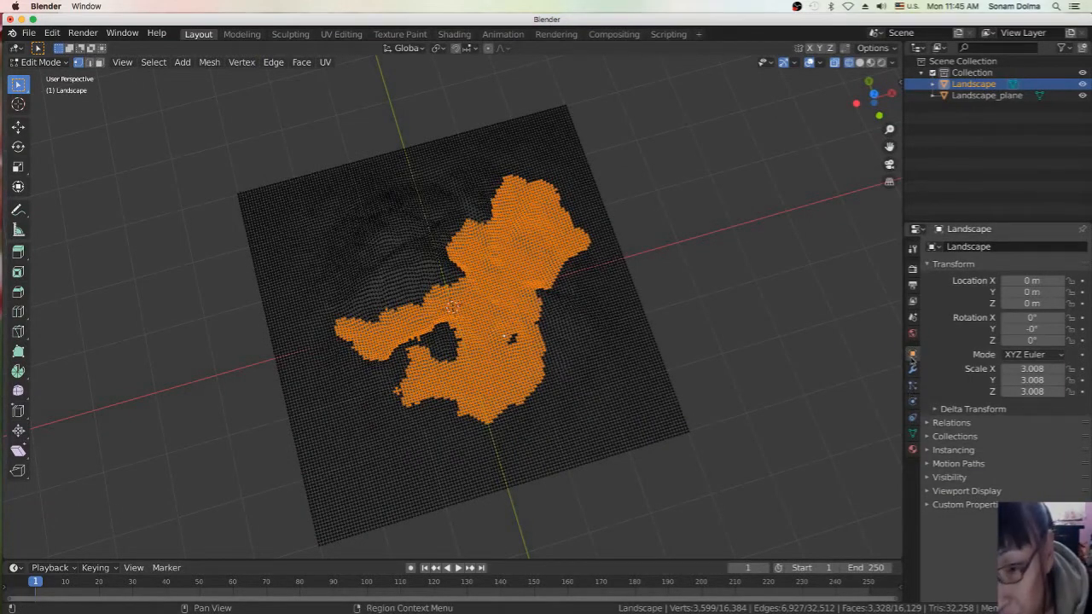
left_click(913, 433)
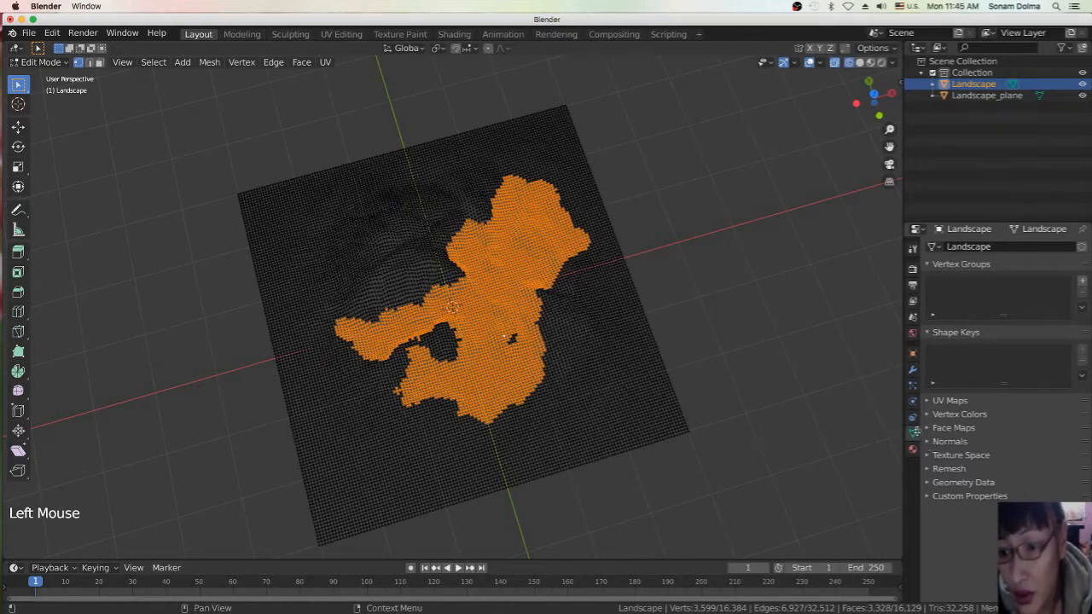
left_click(1083, 282)
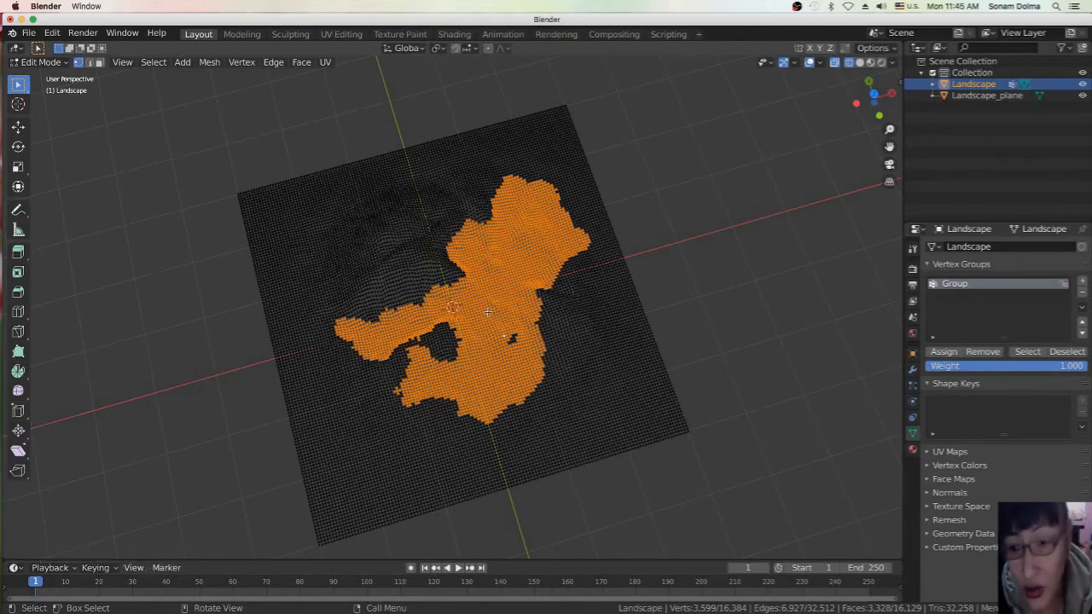
left_click(947, 352)
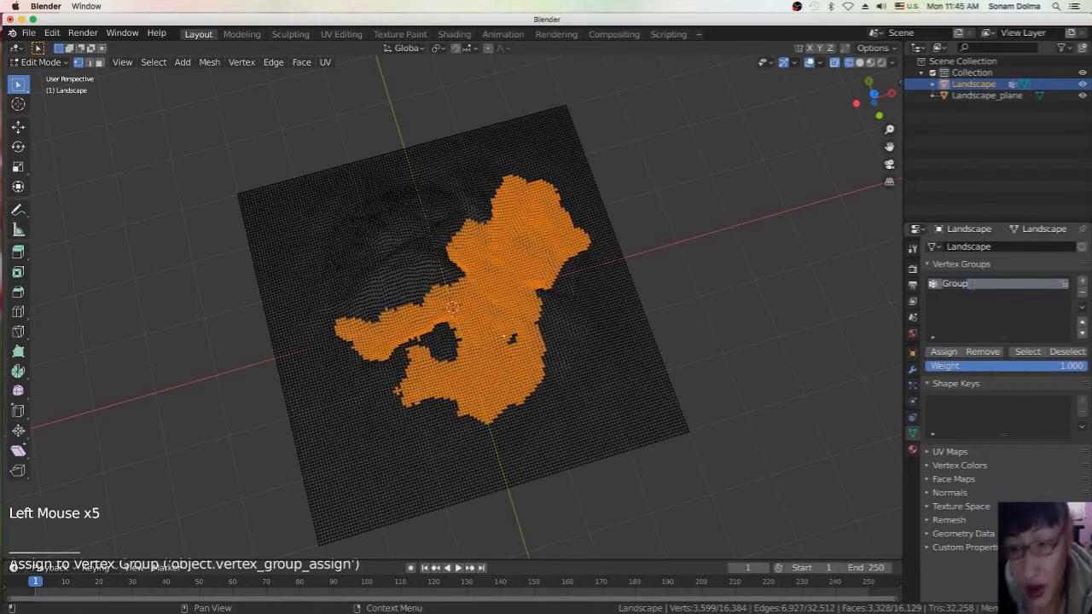
key("BackSpace")
key("BackSpace")
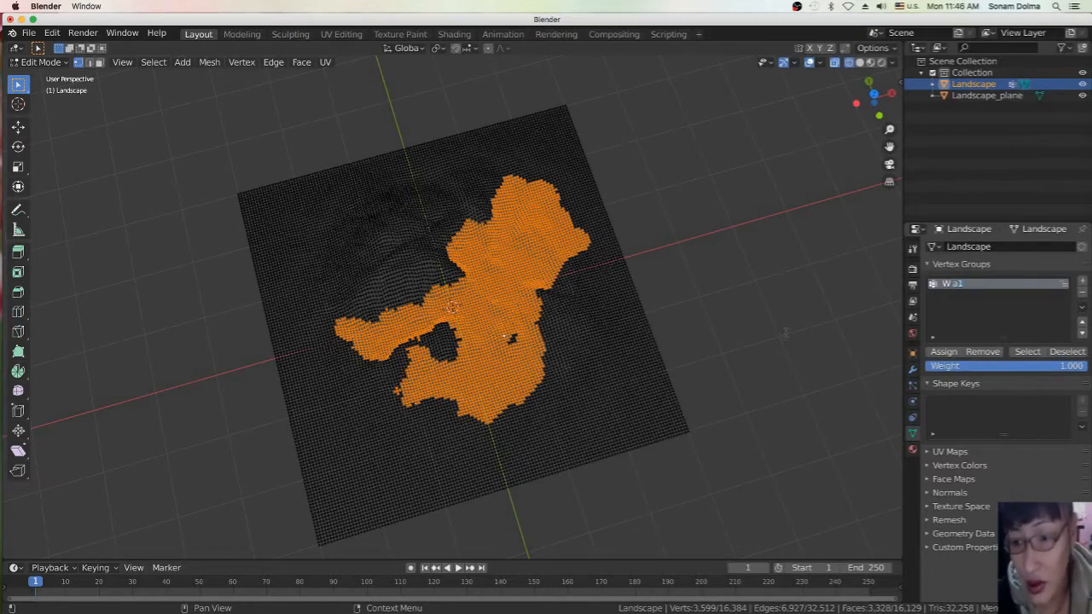
Circle-select the mountains and hills surrounding the lakebed, using an enlarged selection circle.
middle_click_drag(471, 343, 459, 275)
scroll(458, 275, "up", 3)
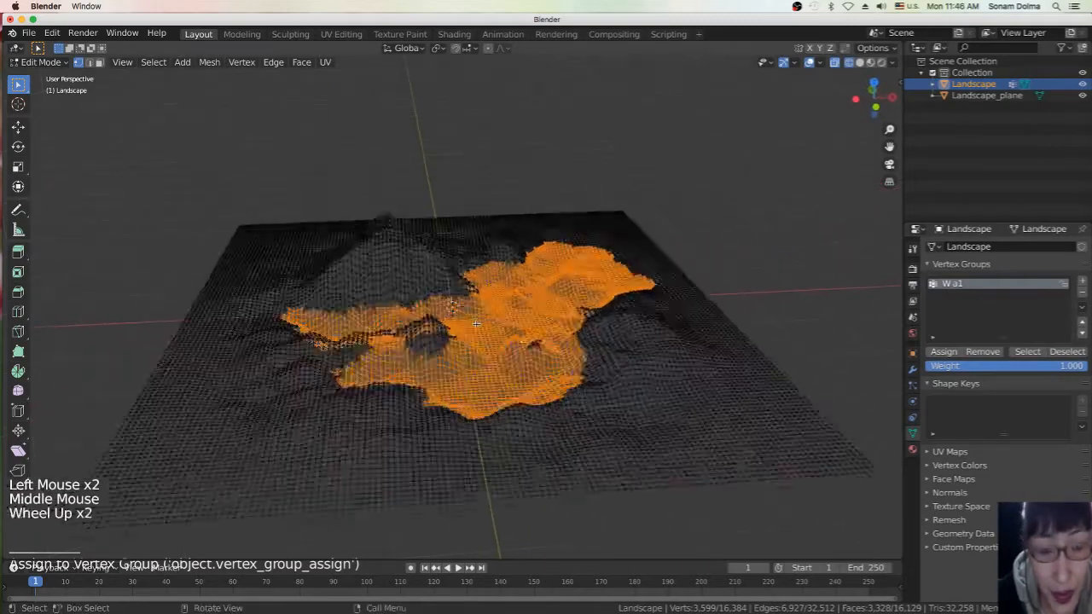
middle_click_drag(578, 387, 583, 436)
scroll(584, 435, "down", 3)
middle_click_drag(445, 390, 439, 418)
left_click(555, 385)
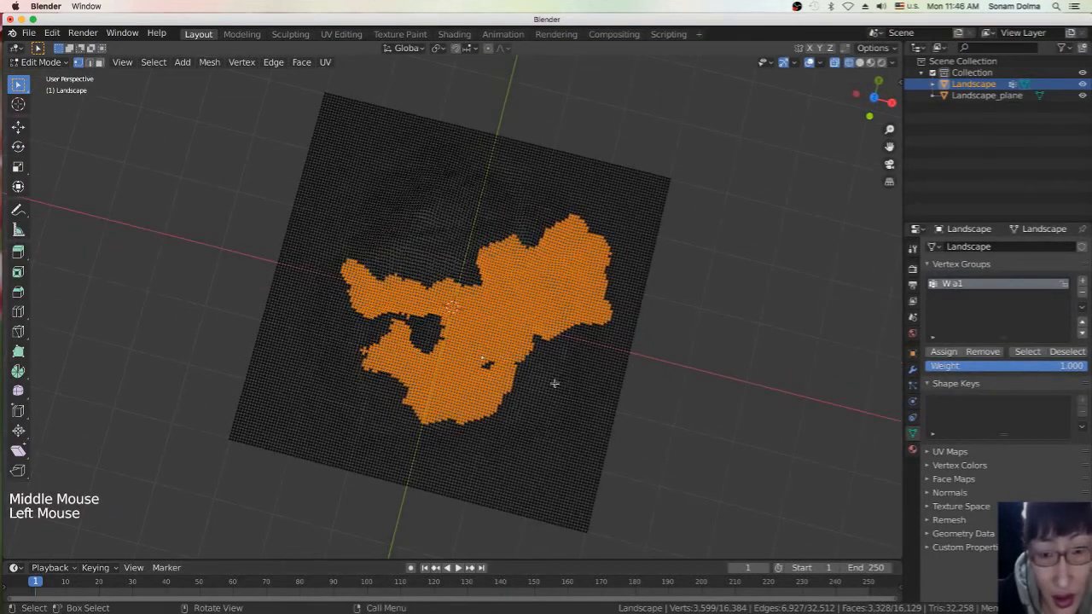
key("c")
scroll(500, 383, "down", 3)
mouse_move(427, 347)
left_mouse_down()
mouse_move(414, 327)
mouse_move(456, 273)
mouse_move(490, 282)
mouse_move(480, 367)
mouse_move(403, 327)
mouse_move(342, 384)
mouse_move(427, 256)
mouse_move(439, 316)
left_mouse_up()
middle_click_drag(439, 316, 558, 262)
scroll(562, 365, "up", 3)
middle_click_drag(562, 365, 353, 354)
Extend the circle selection outward over the hill foothills and the ground along the terrain's near side.
key("c")
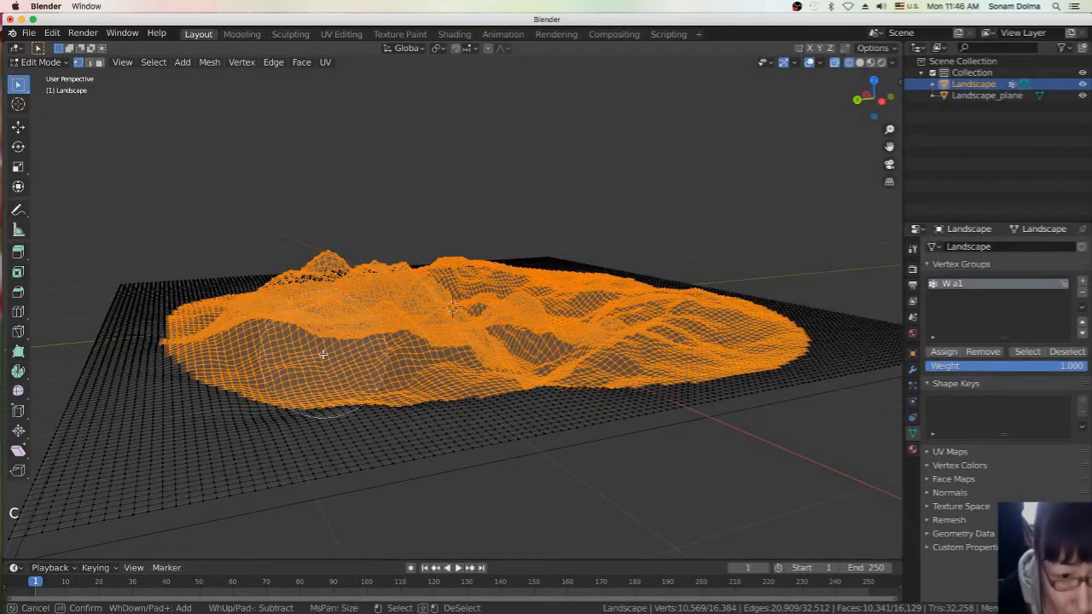
mouse_move(331, 414)
left_mouse_down()
mouse_move(247, 427)
mouse_move(198, 354)
mouse_move(146, 361)
mouse_move(243, 395)
left_mouse_up()
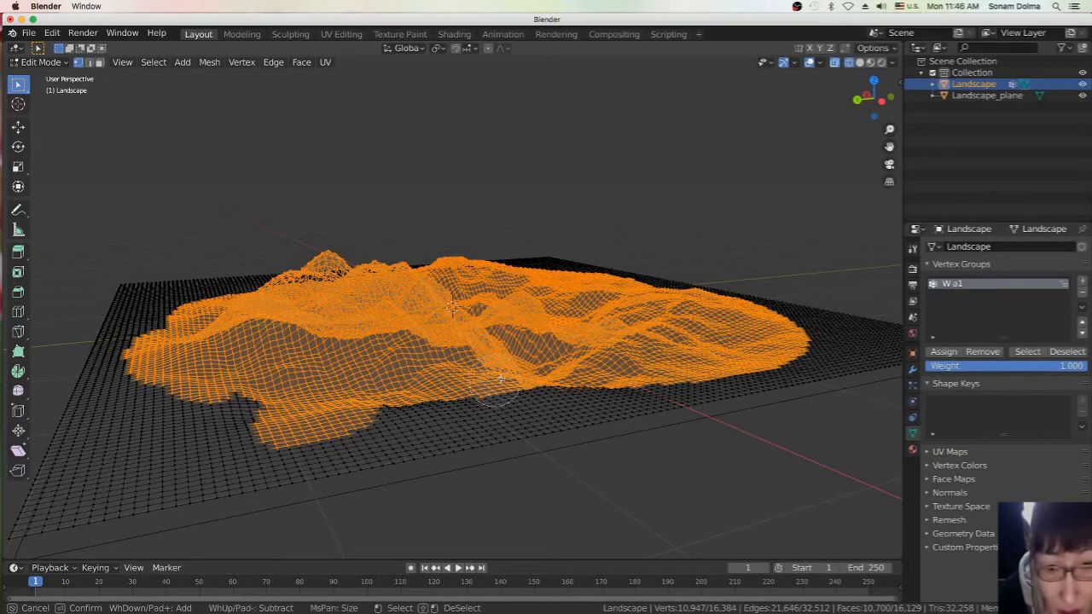
mouse_move(522, 388)
left_mouse_down()
mouse_move(511, 403)
mouse_move(421, 406)
left_mouse_up()
mouse_move(421, 406)
middle_mouse_down()
mouse_move(476, 414)
mouse_move(522, 391)
mouse_move(437, 383)
mouse_move(418, 395)
mouse_move(463, 410)
mouse_move(458, 431)
mouse_move(399, 488)
middle_mouse_up()
scroll(458, 431, "down", 3)
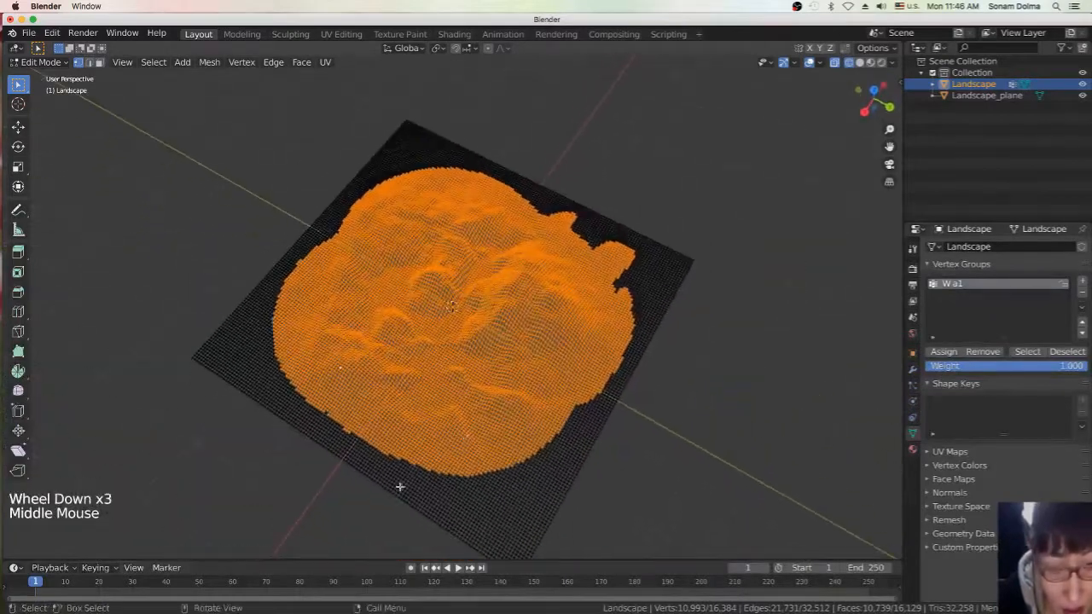
Circle-deselect patches along the outer rim of the hill selection to make its outline irregular.
key("c")
mouse_move(415, 475)
left_mouse_down()
mouse_move(415, 487)
mouse_move(419, 470)
mouse_move(427, 485)
mouse_move(379, 467)
left_mouse_up()
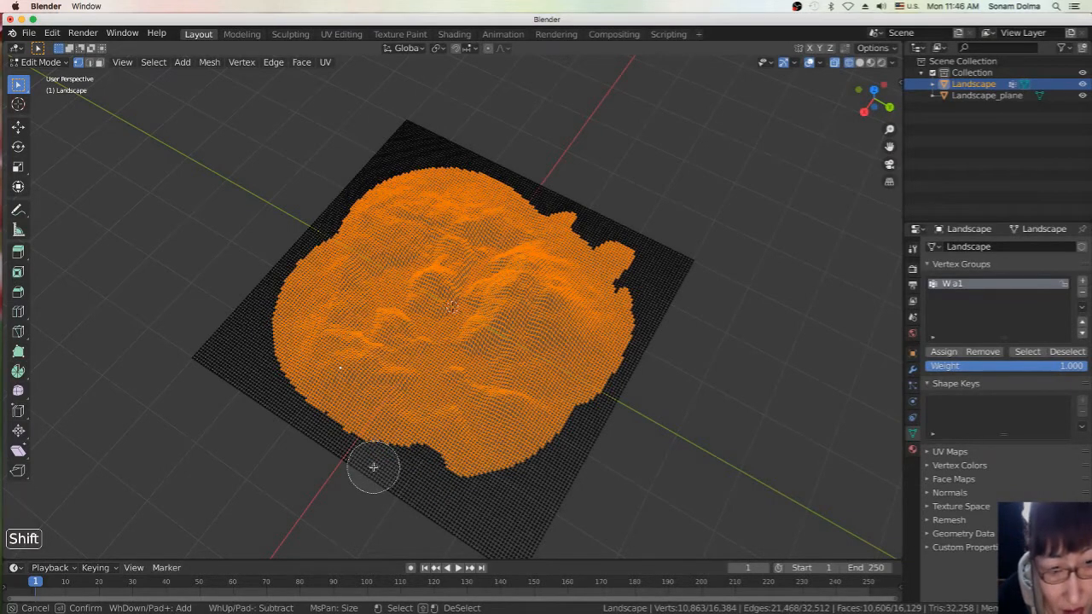
mouse_move(294, 403)
left_mouse_down("shift")
mouse_move(353, 446)
mouse_move(232, 366)
mouse_move(244, 316)
mouse_move(265, 300)
left_mouse_up("shift")
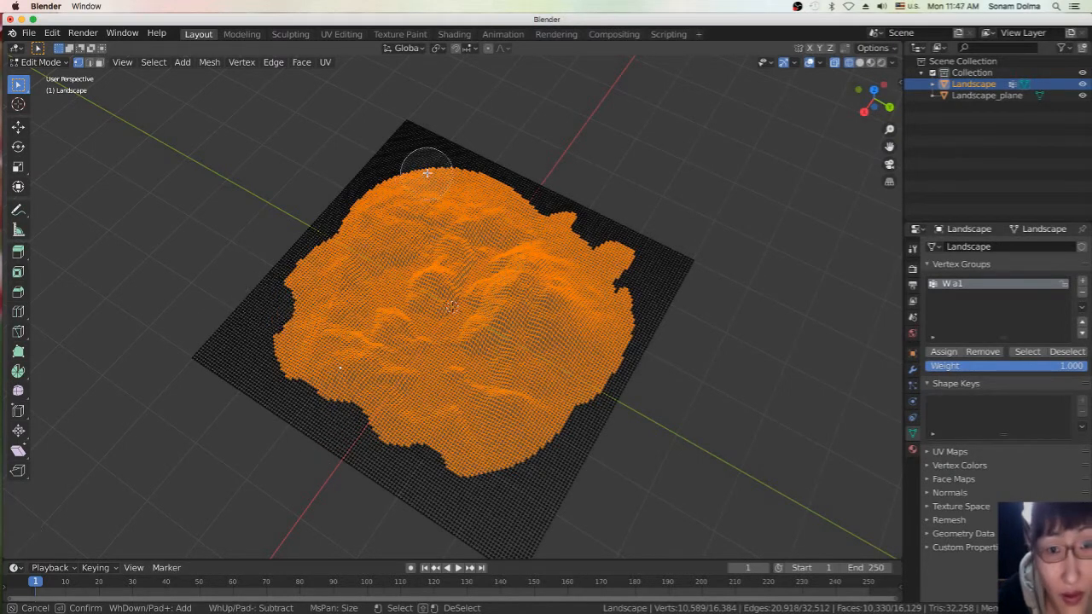
left_click_drag(426, 165, 487, 134, "shift")
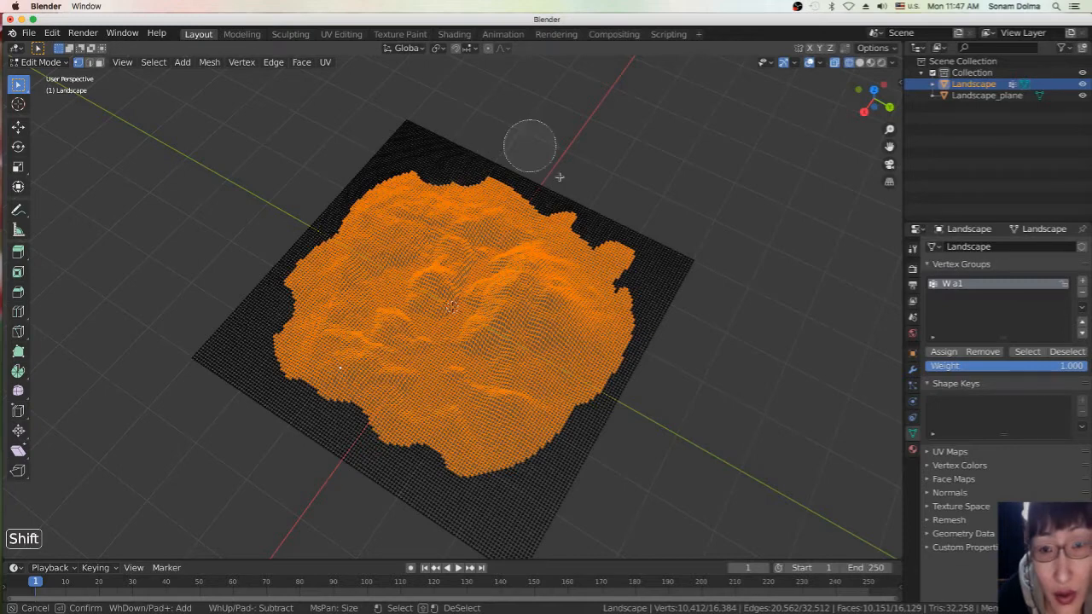
key("Escape")
middle_click_drag(670, 365, 658, 345)
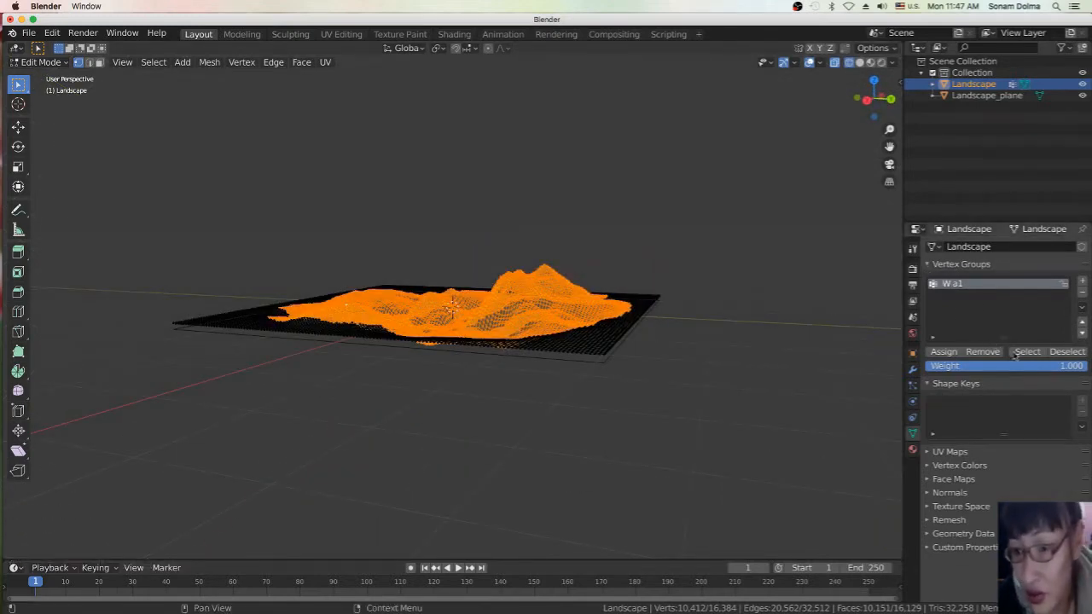
Deselect the Wa1 vertices and assign the remaining hill selection to a new vertex group named Ha1.
left_click(1058, 352)
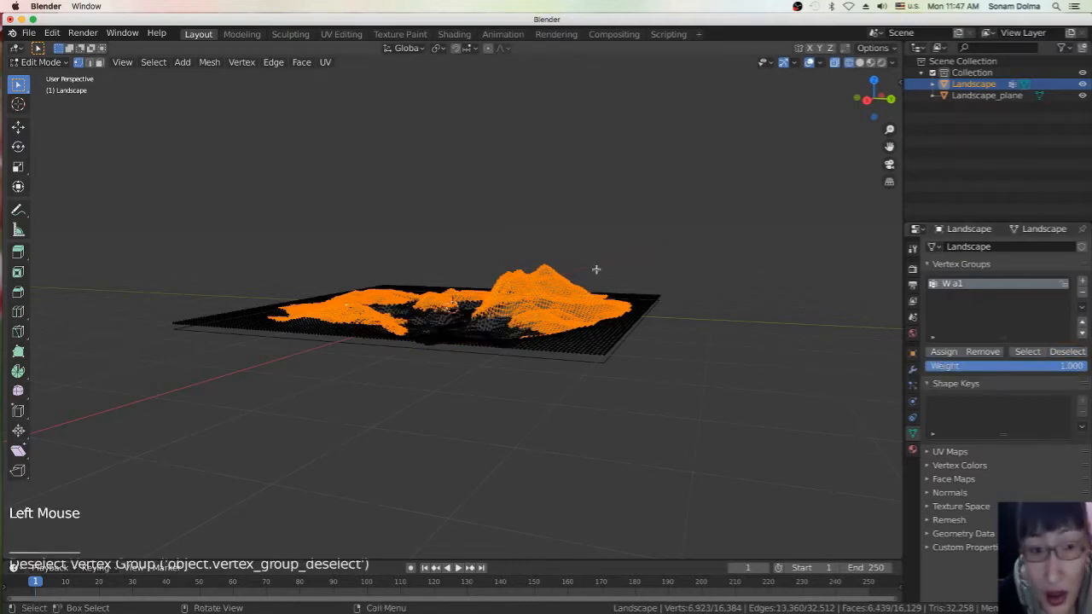
middle_click_drag(478, 290, 530, 275)
scroll(530, 275, "down", 2)
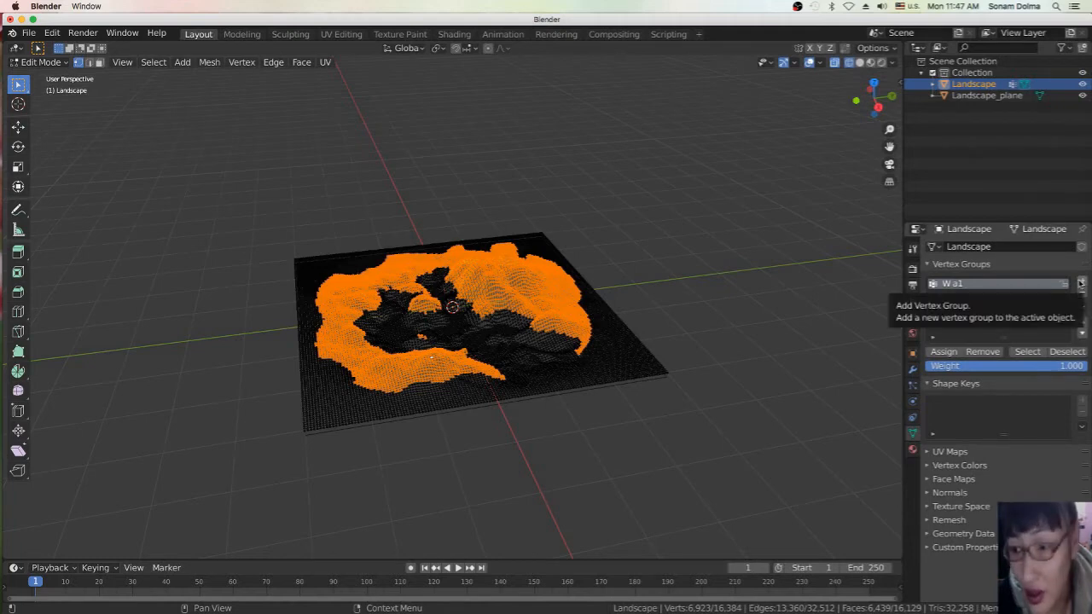
left_click(1082, 285)
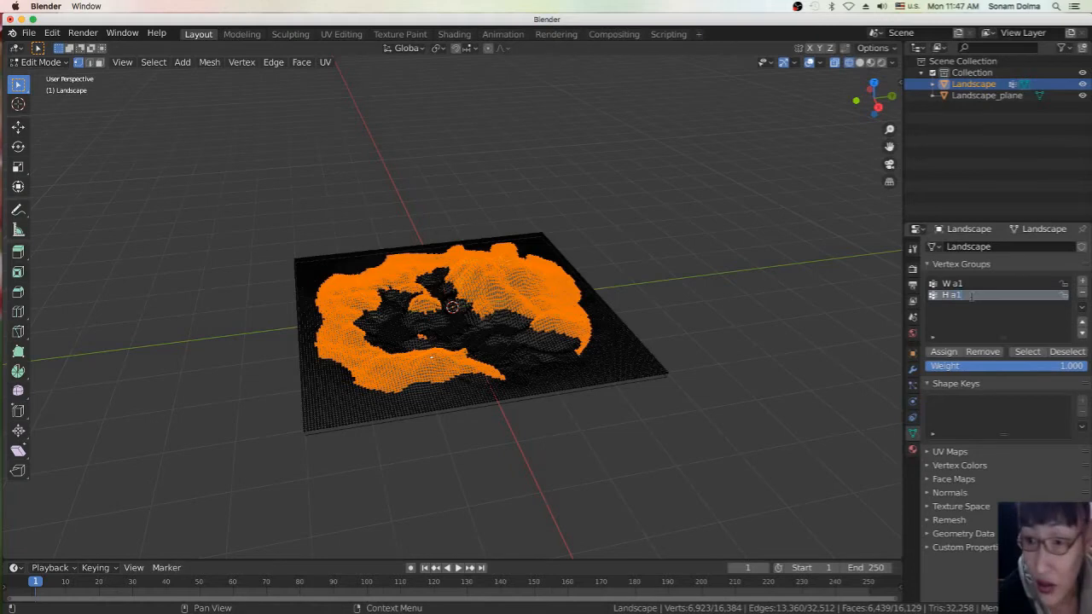
left_click(943, 352)
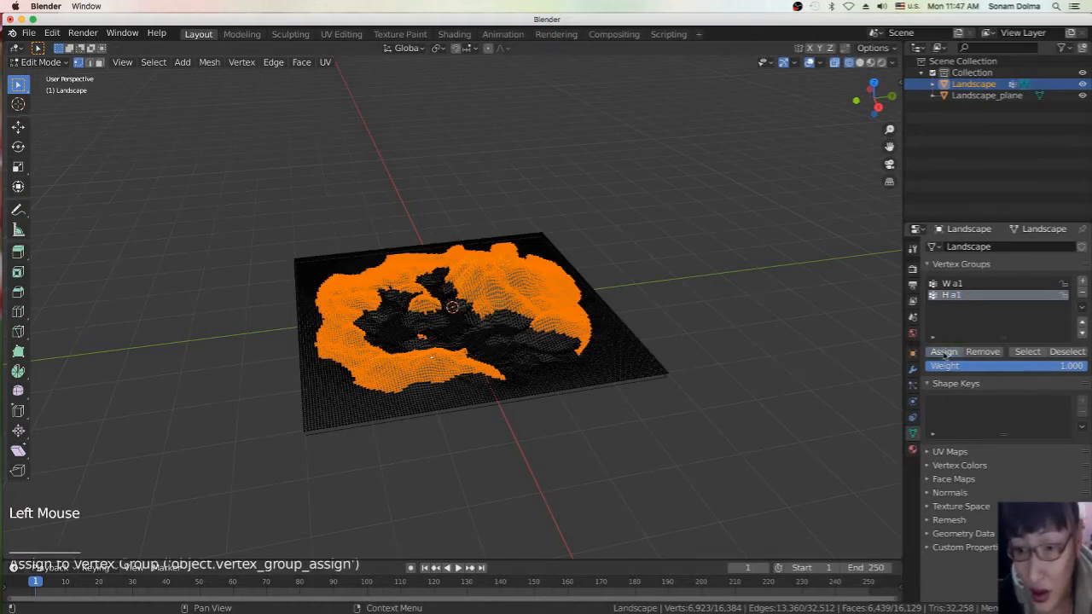
Clear the hill selection and circle-select the terrain out to all its edges from above with an enlarged circle.
middle_click_drag(604, 373, 548, 411)
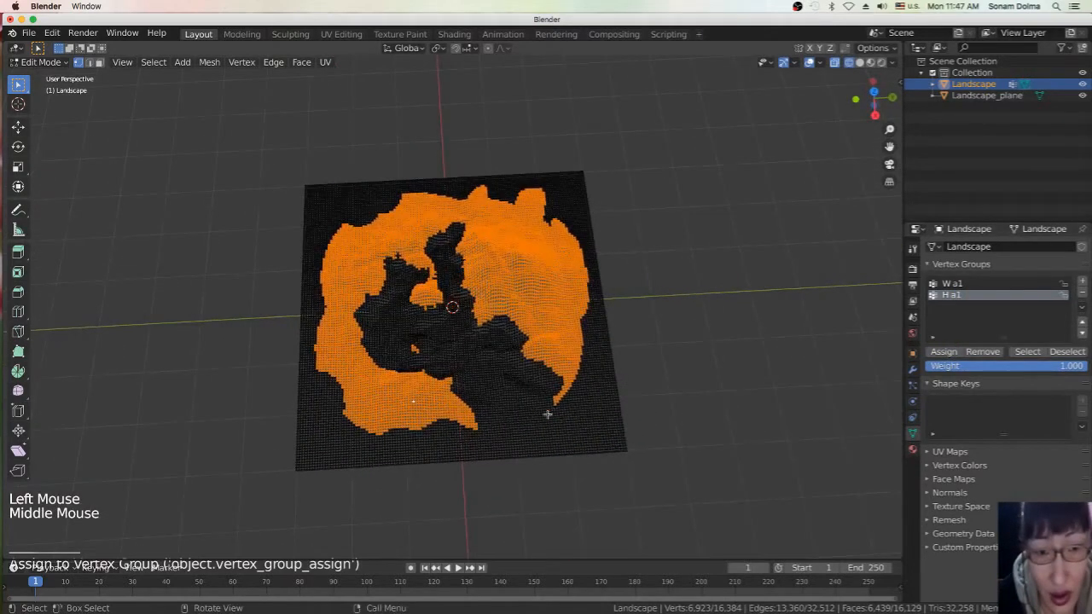
middle_click_drag(564, 289, 576, 349)
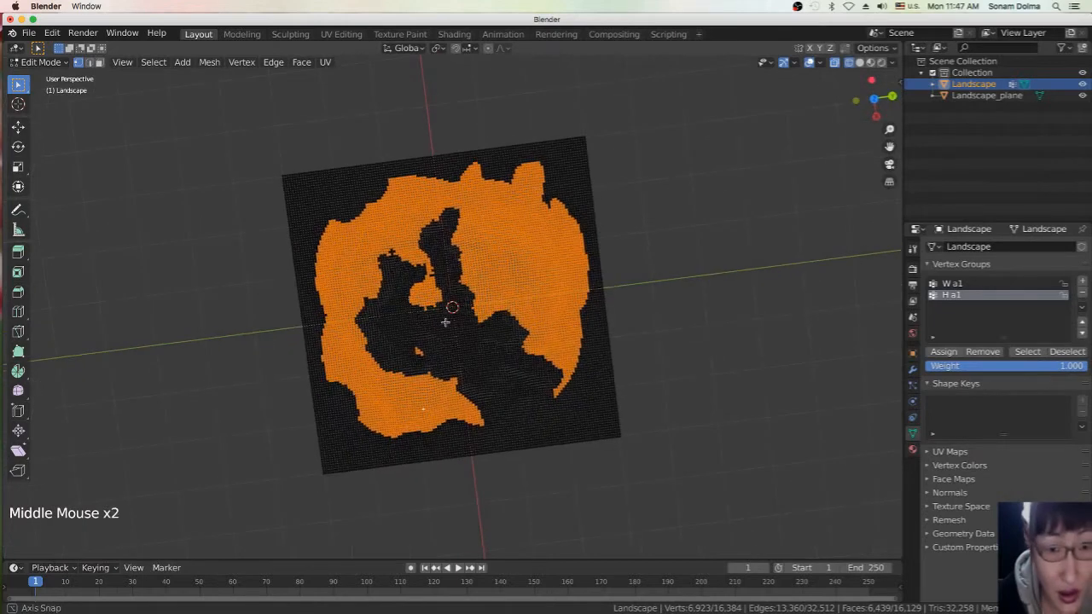
left_click(576, 349)
key("c")
scroll(537, 378, "down", 5)
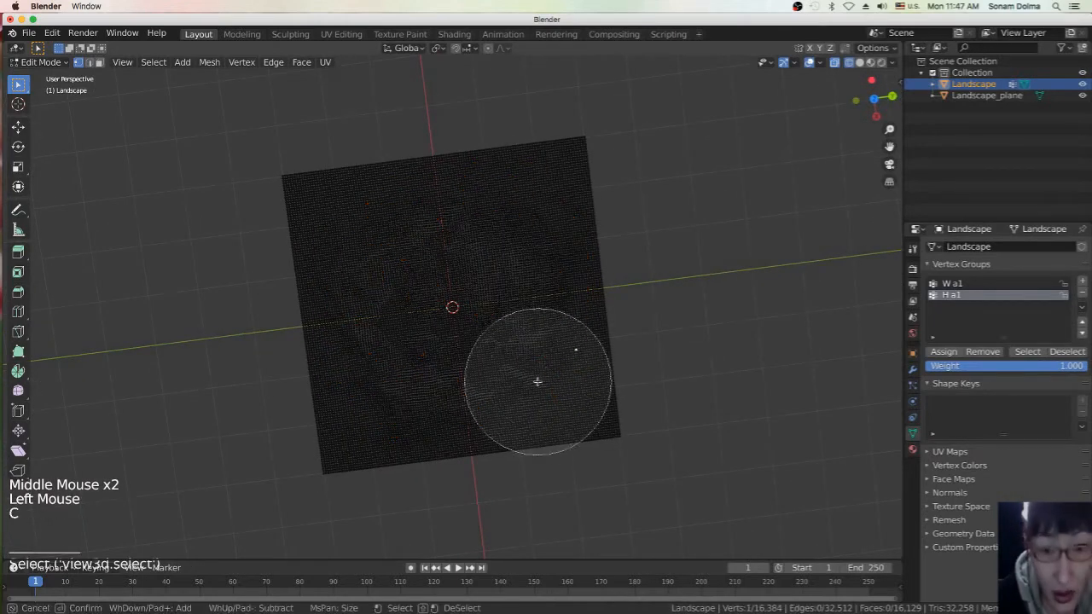
mouse_move(603, 425)
left_mouse_down()
mouse_move(604, 190)
mouse_move(330, 146)
mouse_move(268, 427)
mouse_move(483, 465)
mouse_move(256, 294)
mouse_move(416, 175)
mouse_move(561, 273)
left_mouse_up()
key("Escape")
Deselect the Wa1 and Ha1 vertex groups, keeping only the flat outer land selected.
left_click(961, 285)
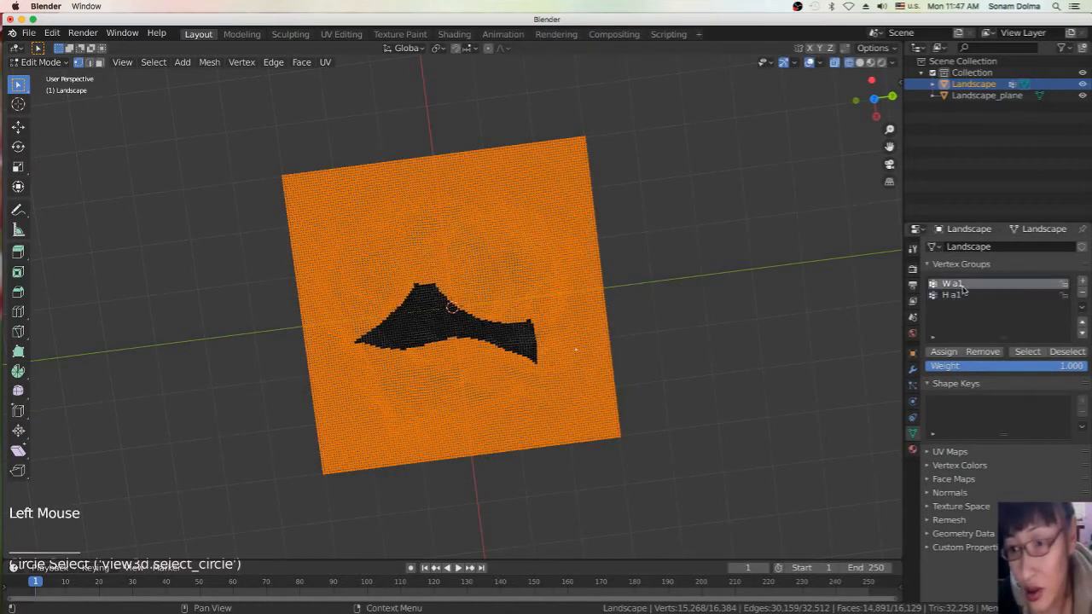
left_click(1070, 352)
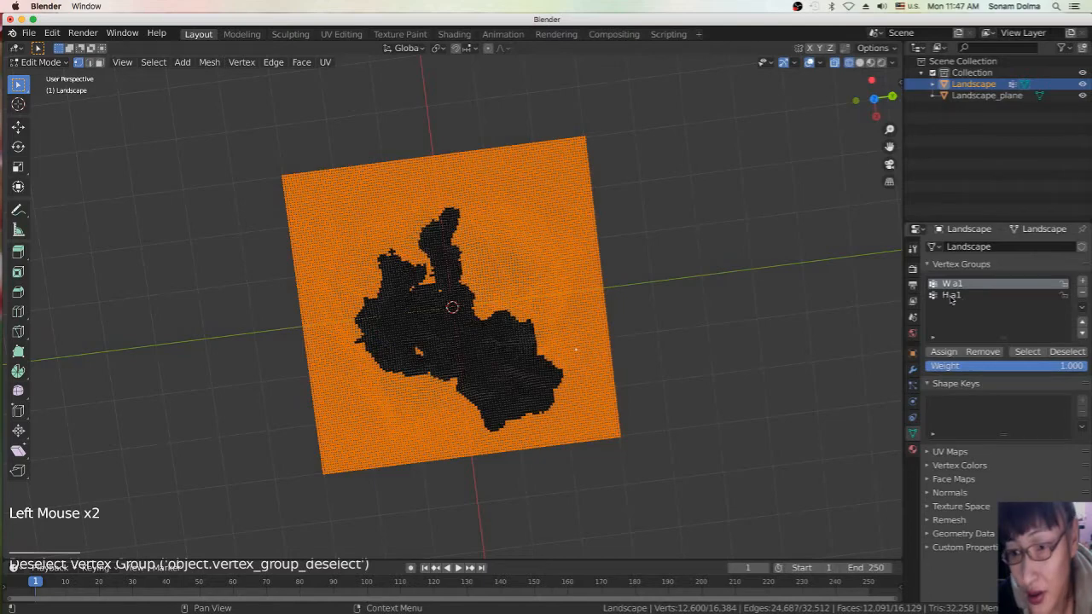
left_click(954, 295)
left_click(1064, 352)
Create a third vertex group, name it La1 and assign the selected outer land vertices to it.
middle_click_drag(539, 349, 562, 258)
scroll(526, 339, "up", 3)
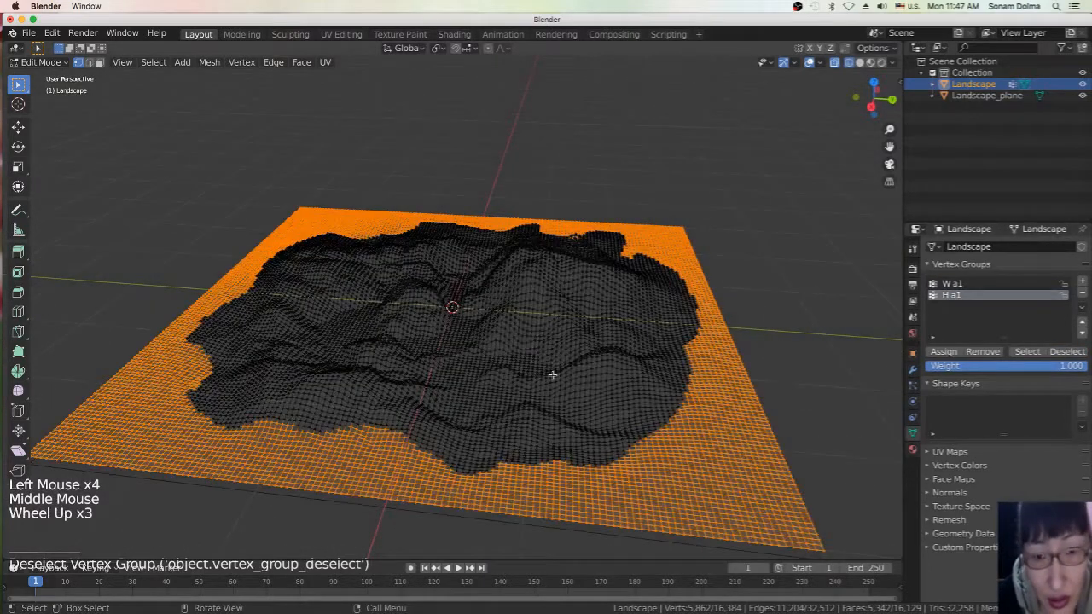
middle_click_drag(550, 373, 580, 371)
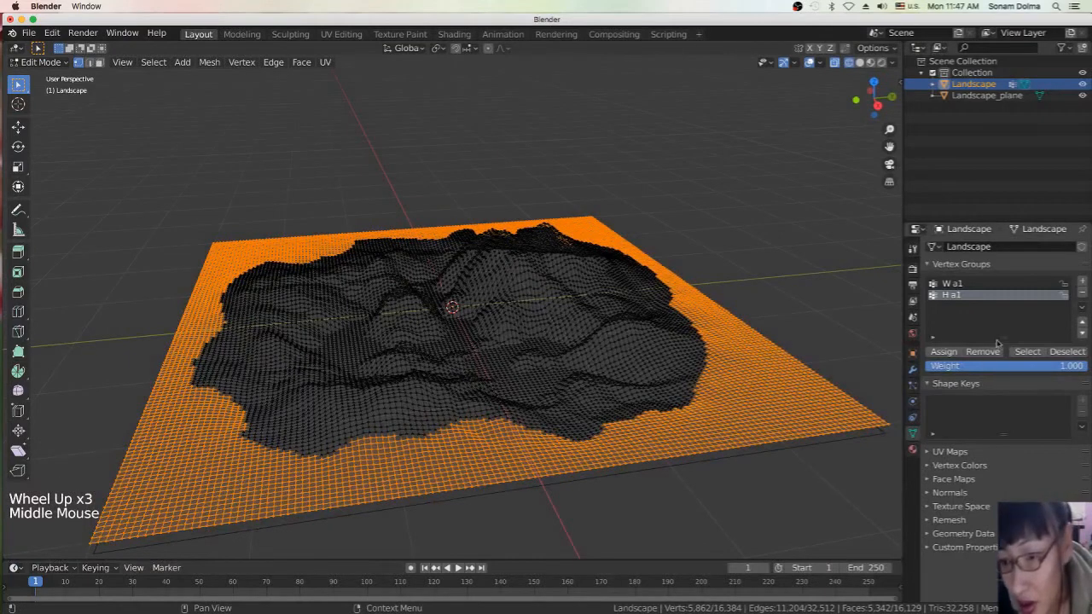
left_click(1083, 282)
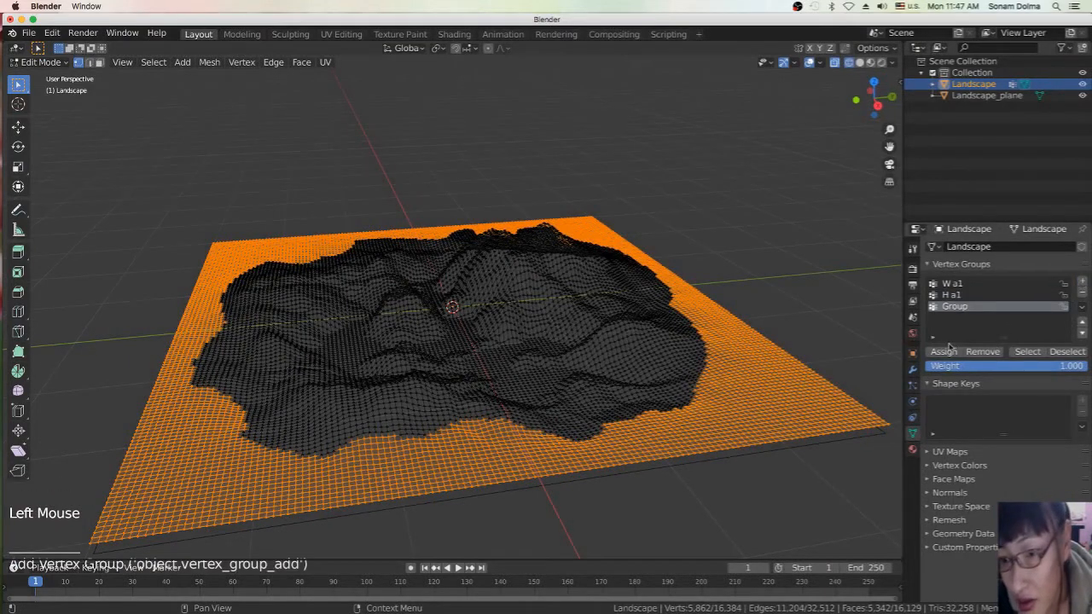
double_click(965, 310)
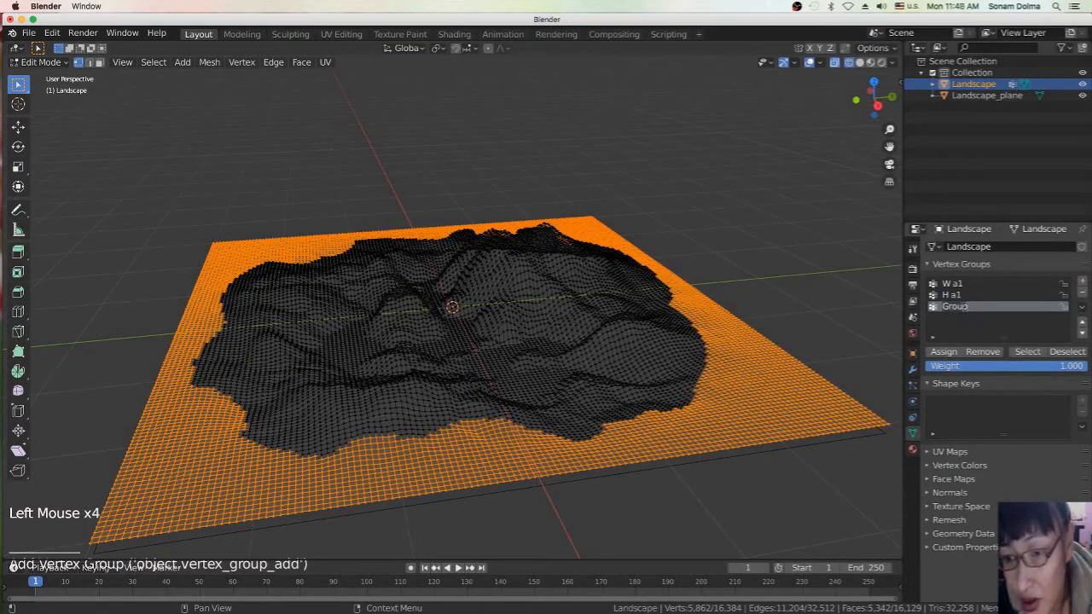
key("BackSpace")
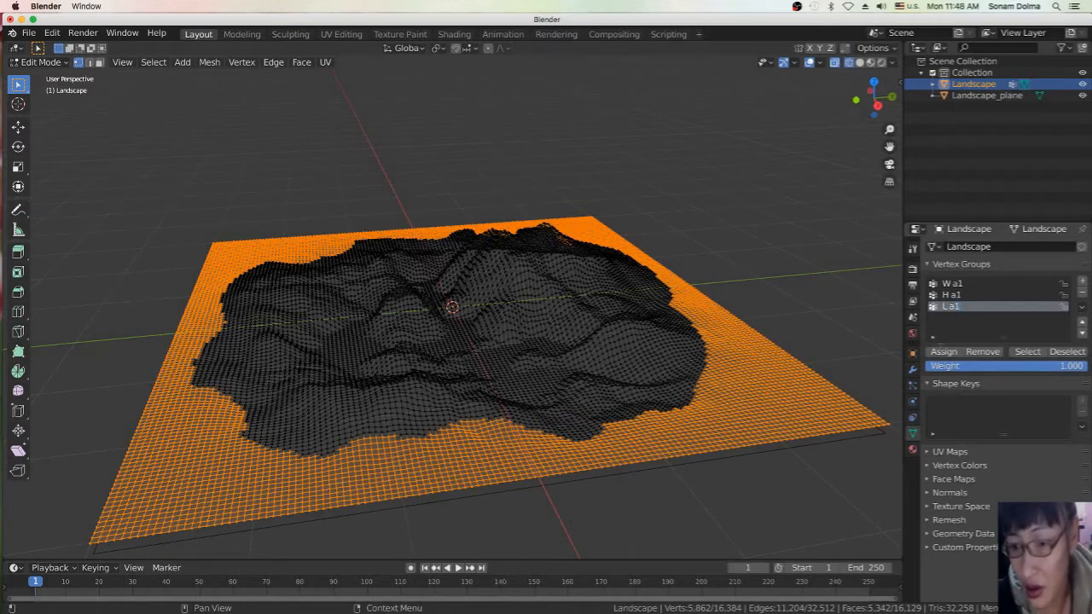
left_click(944, 352)
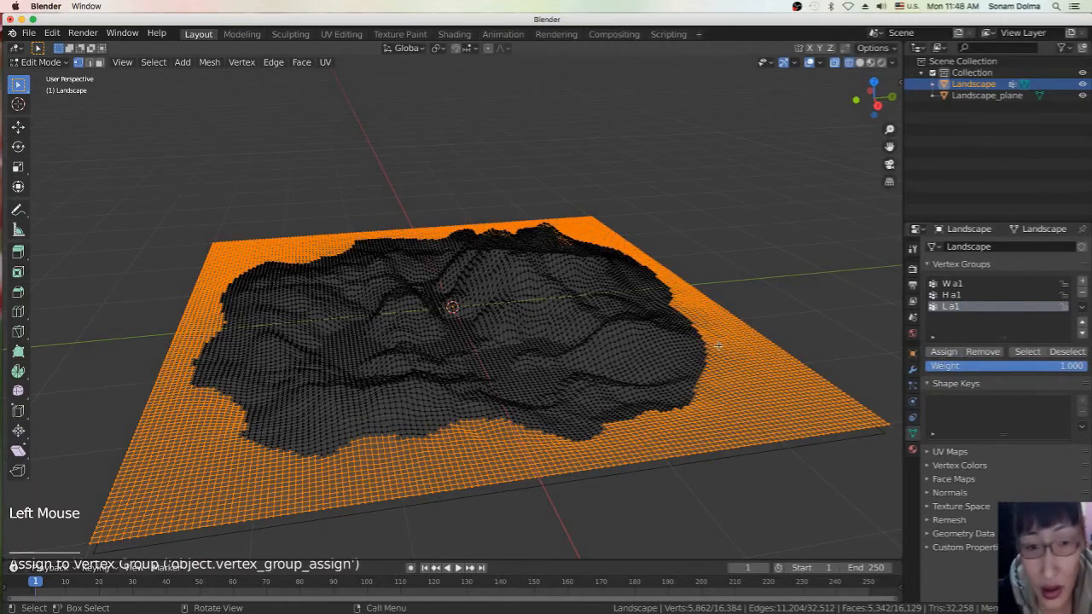
middle_click_drag(719, 346, 756, 336)
middle_click_drag(657, 389, 738, 383)
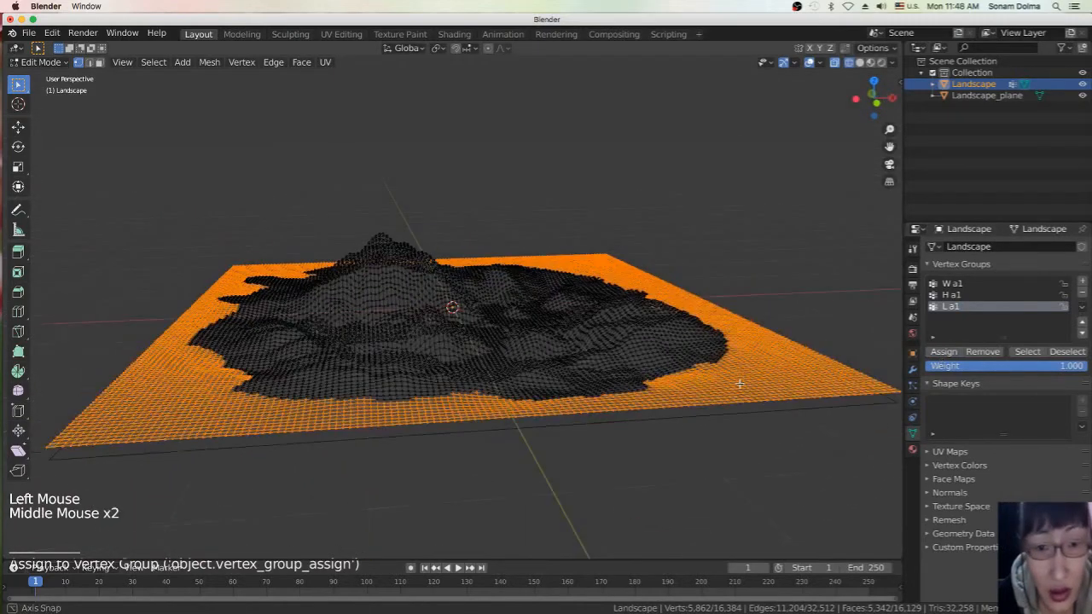
left_click(946, 355)
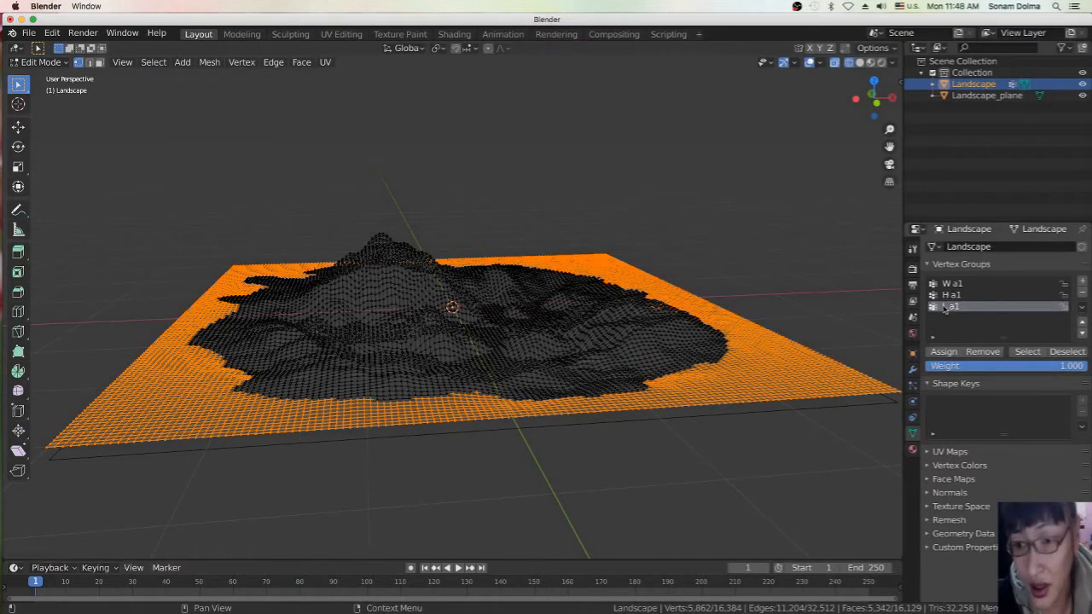
Return the terrain to Object Mode and select the water plane Landscape_plane.
middle_click_drag(526, 391, 497, 400)
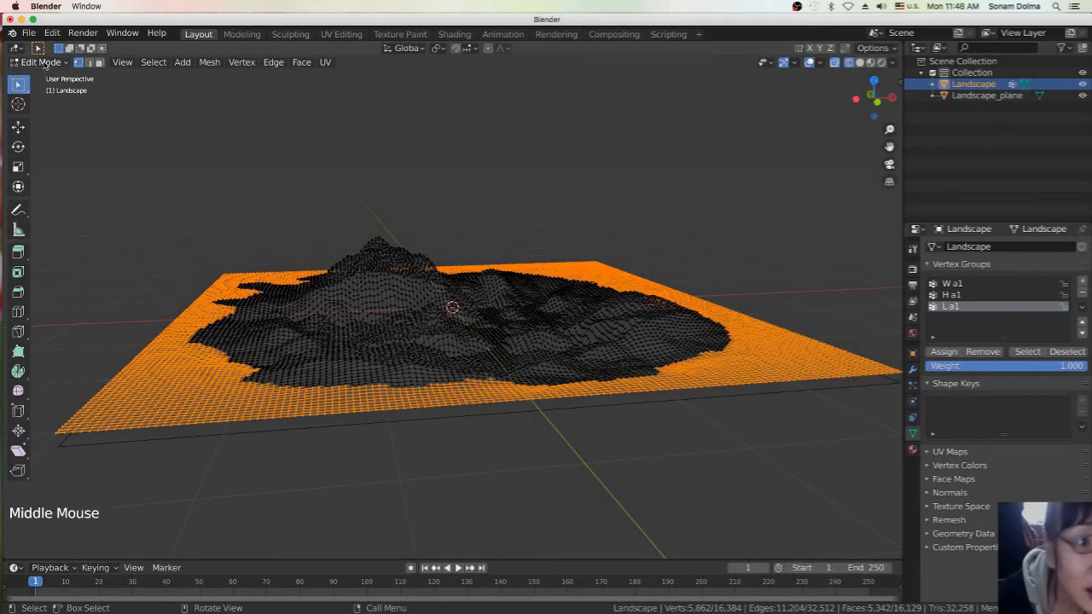
left_click(47, 63)
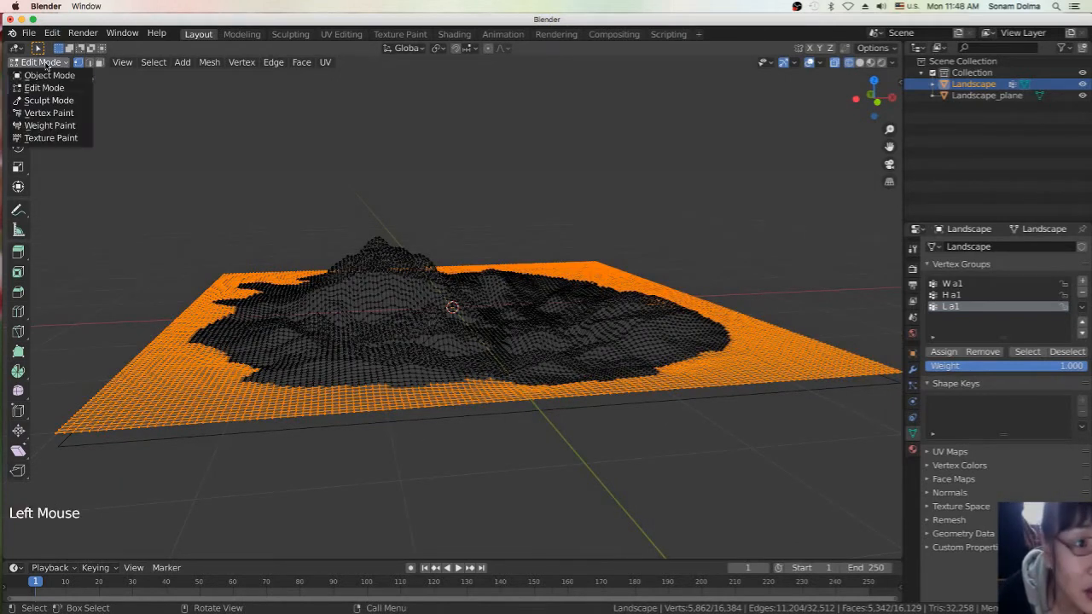
left_click(49, 76)
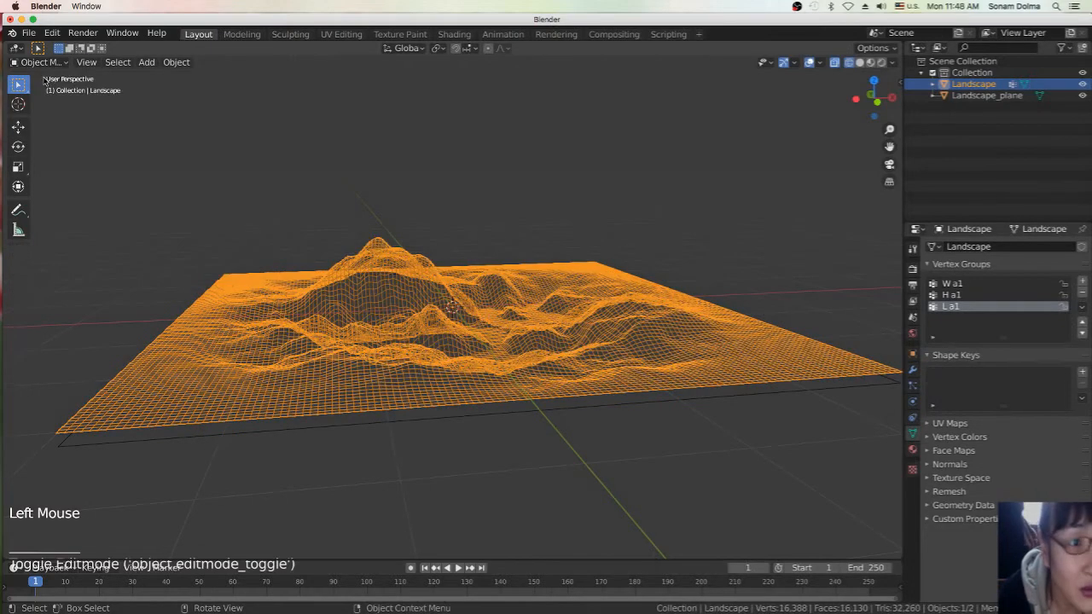
middle_click_drag(510, 349, 457, 334)
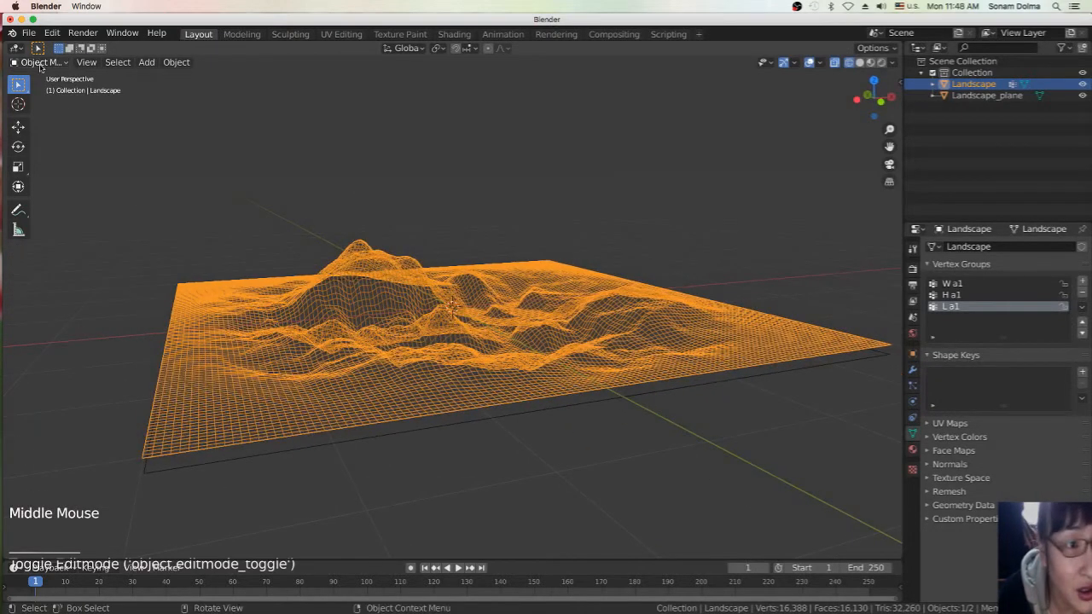
middle_click_drag(368, 299, 341, 281)
scroll(342, 282, "down", 2)
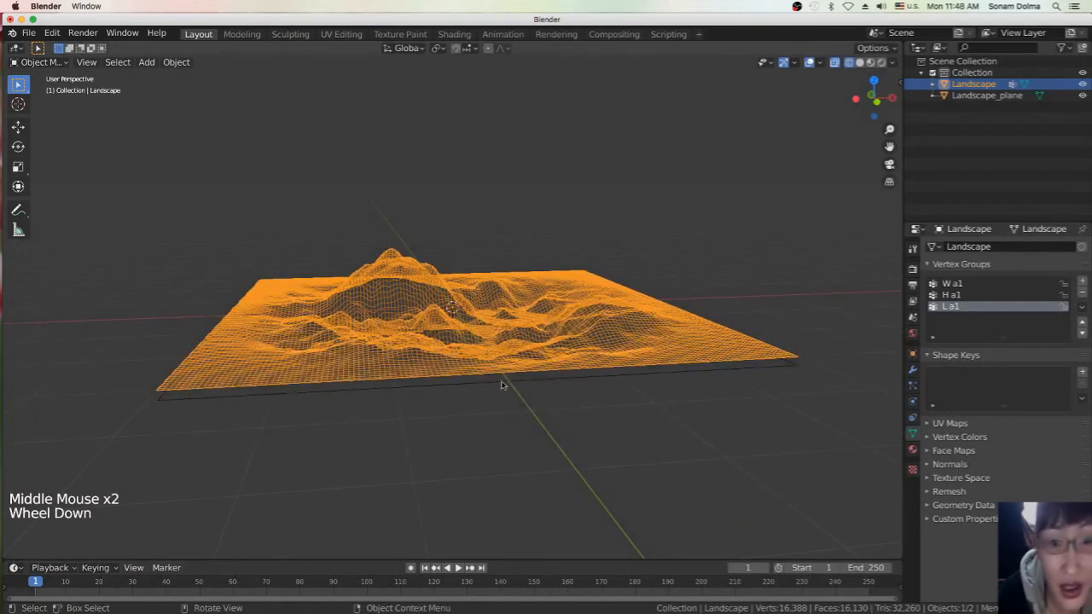
left_click(611, 379)
middle_click_drag(611, 378, 597, 385)
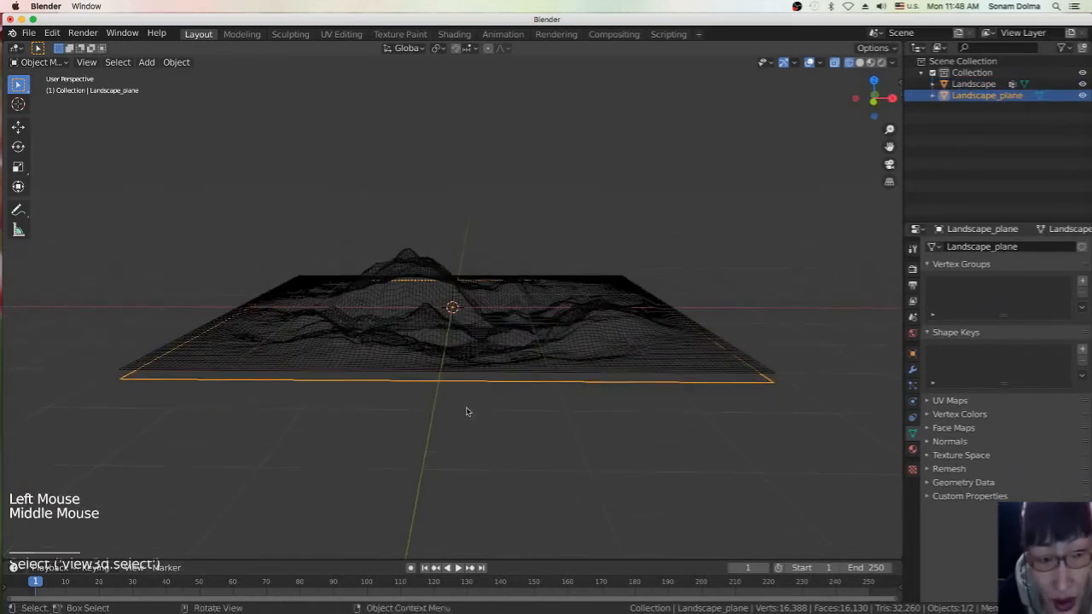
scroll(367, 418, "up", 2)
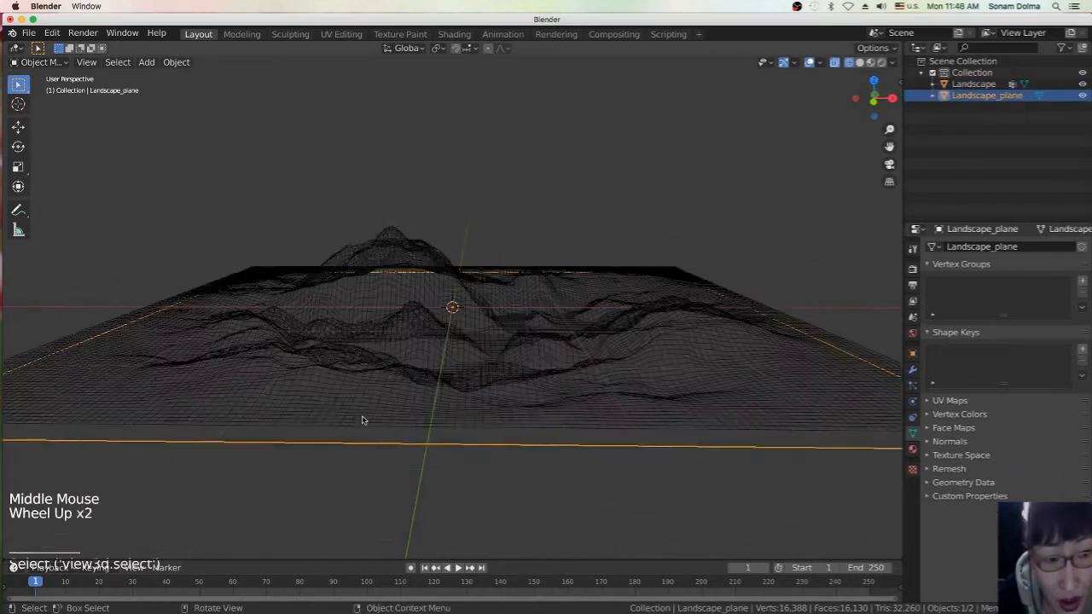
Enter Edit Mode on the water plane and show it from above.
left_click(38, 62)
left_click(50, 88)
scroll(390, 366, "down", 1)
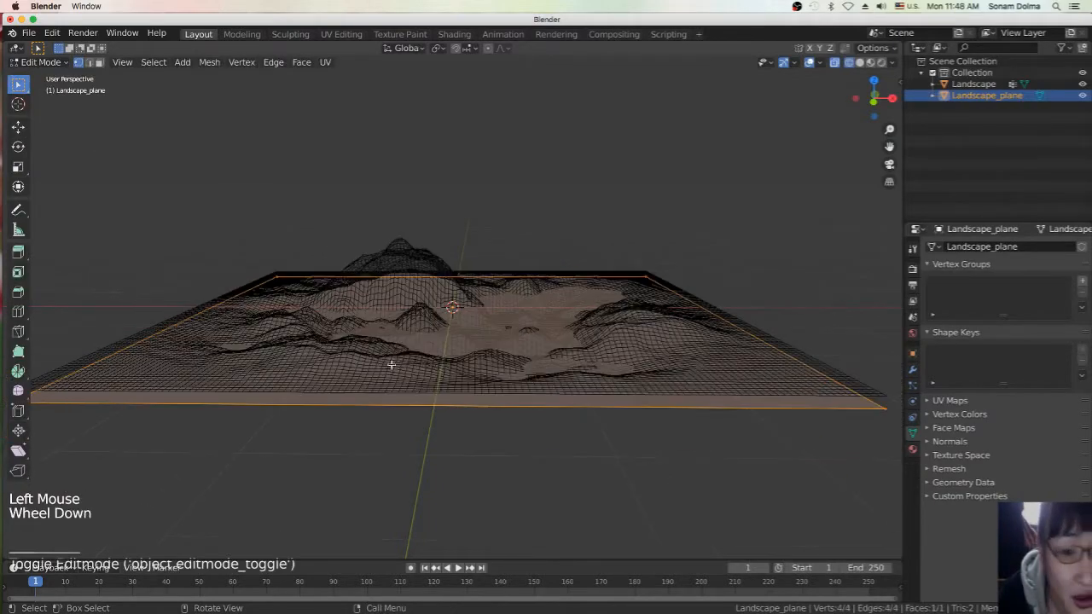
middle_click_drag(435, 365, 467, 378)
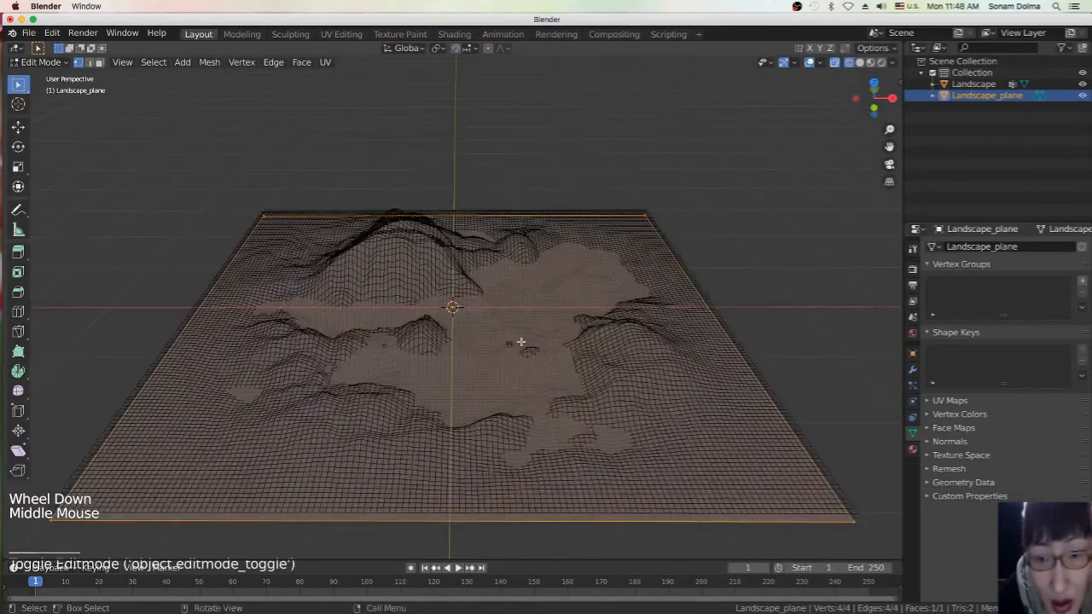
middle_click_drag(16, 493, 102, 521)
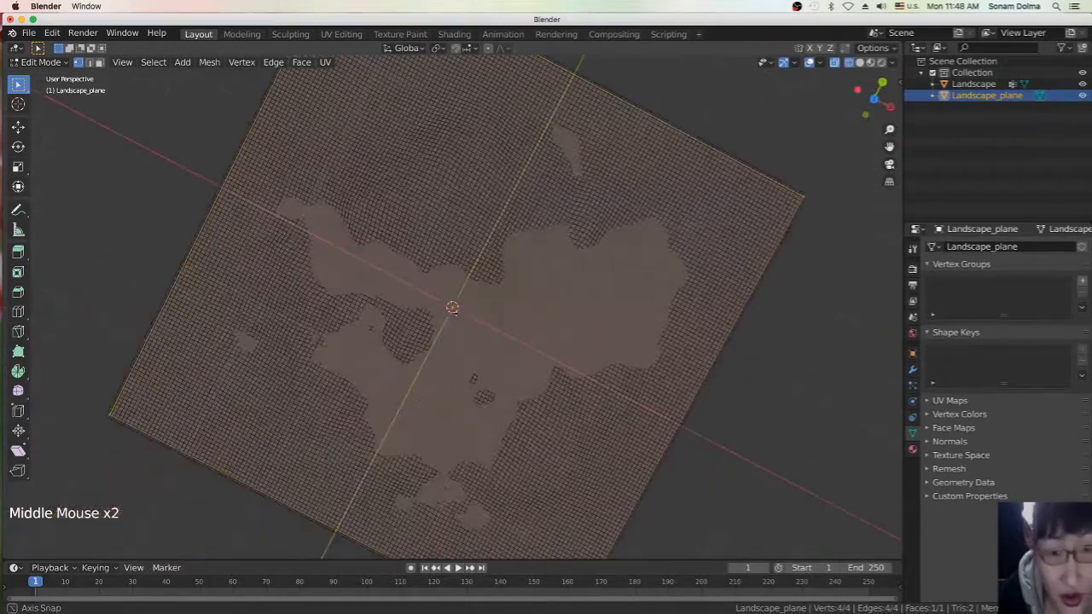
scroll(103, 521, "down", 3)
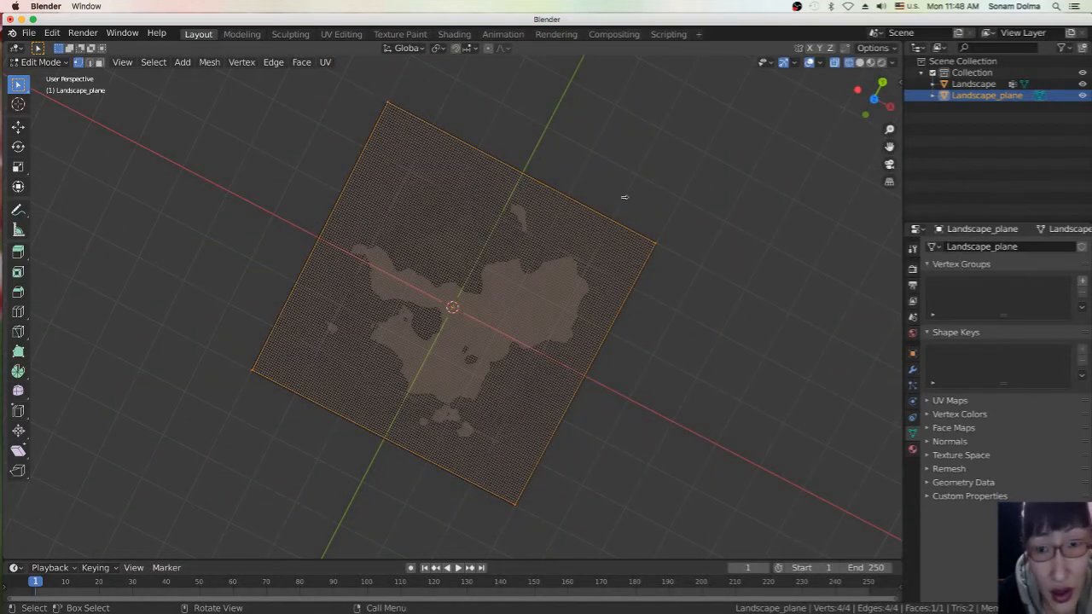
Subdivide the whole water plane with 10 cuts.
middle_click_drag(253, 362, 493, 305)
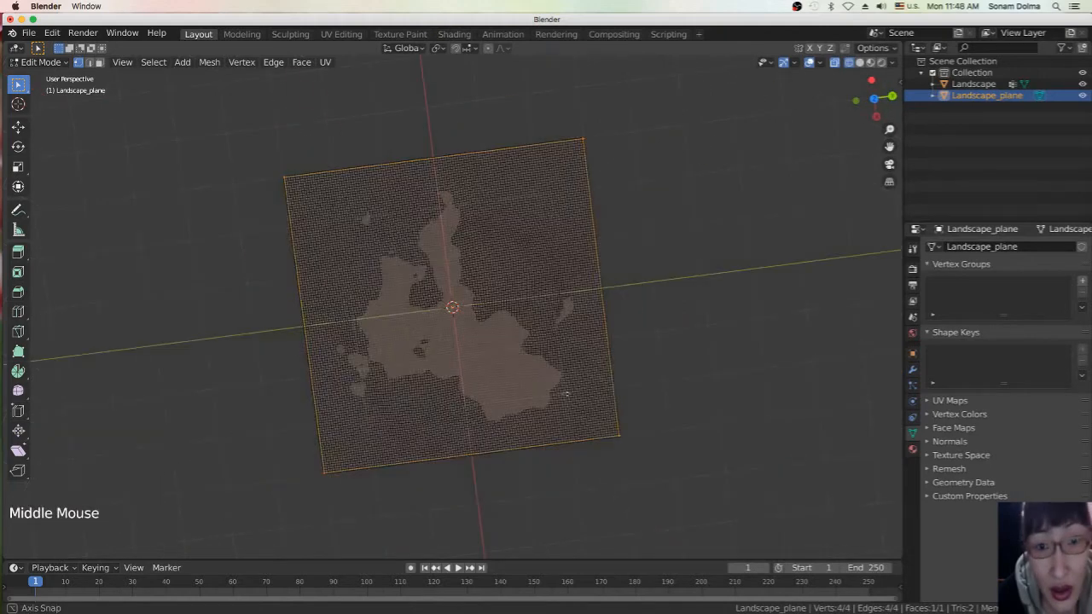
scroll(493, 305, "down", 1)
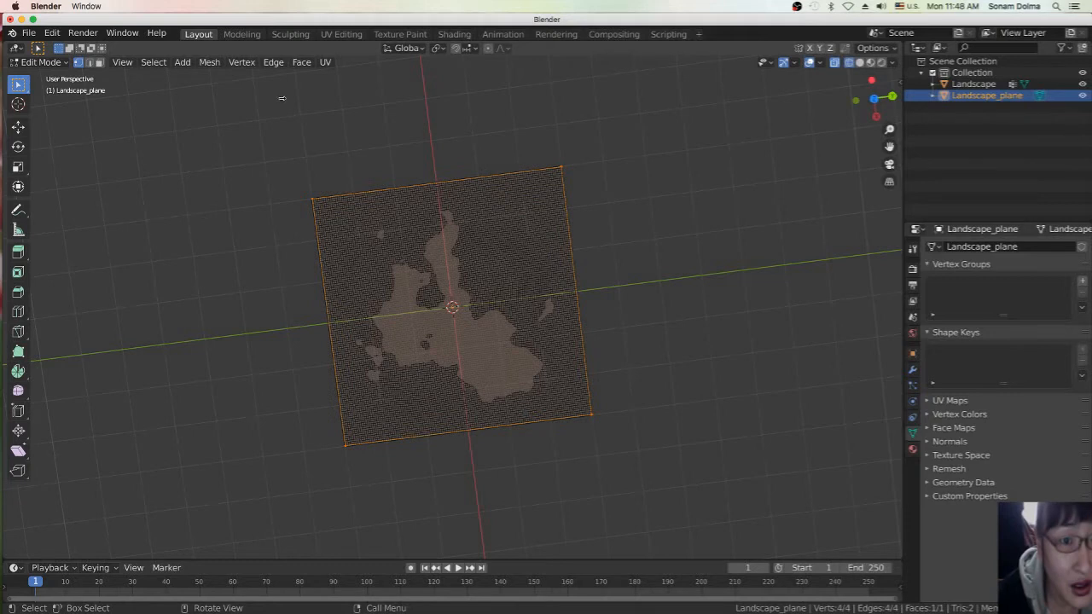
right_click(638, 196)
left_click(592, 199)
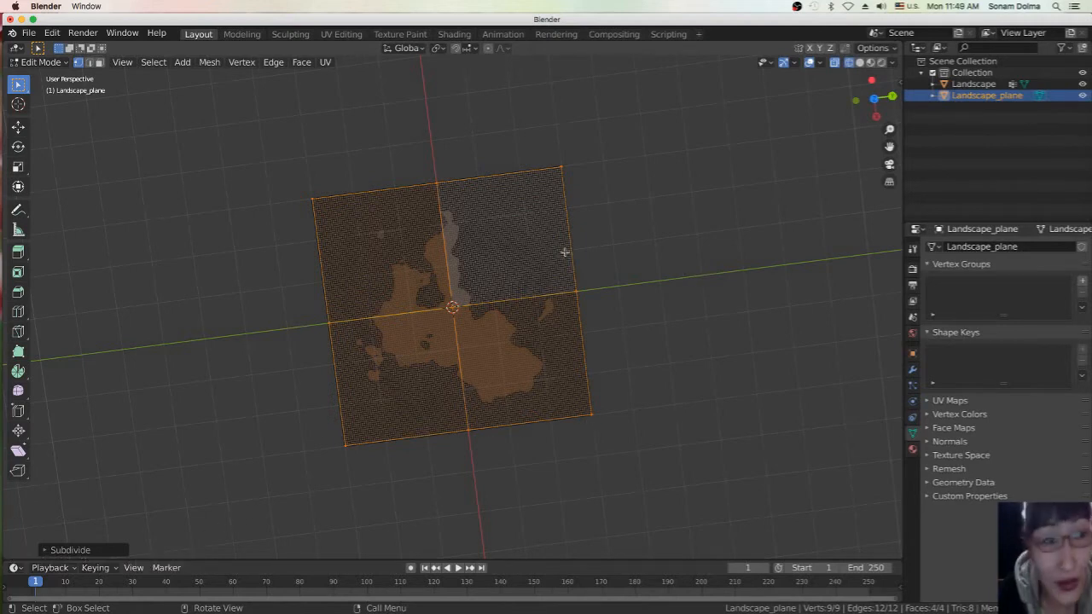
left_click(121, 551)
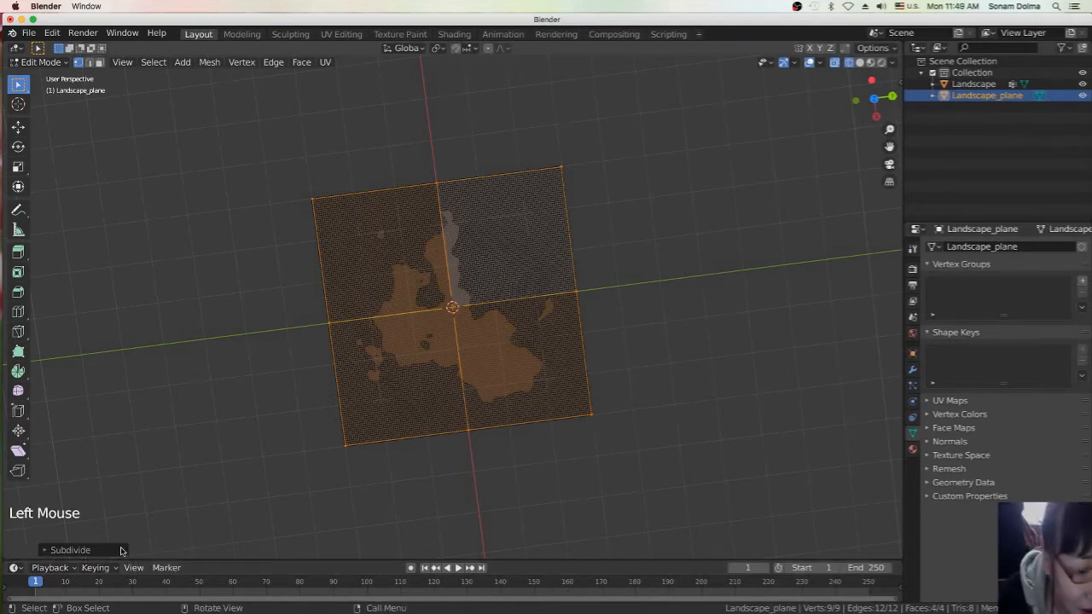
left_click(50, 550)
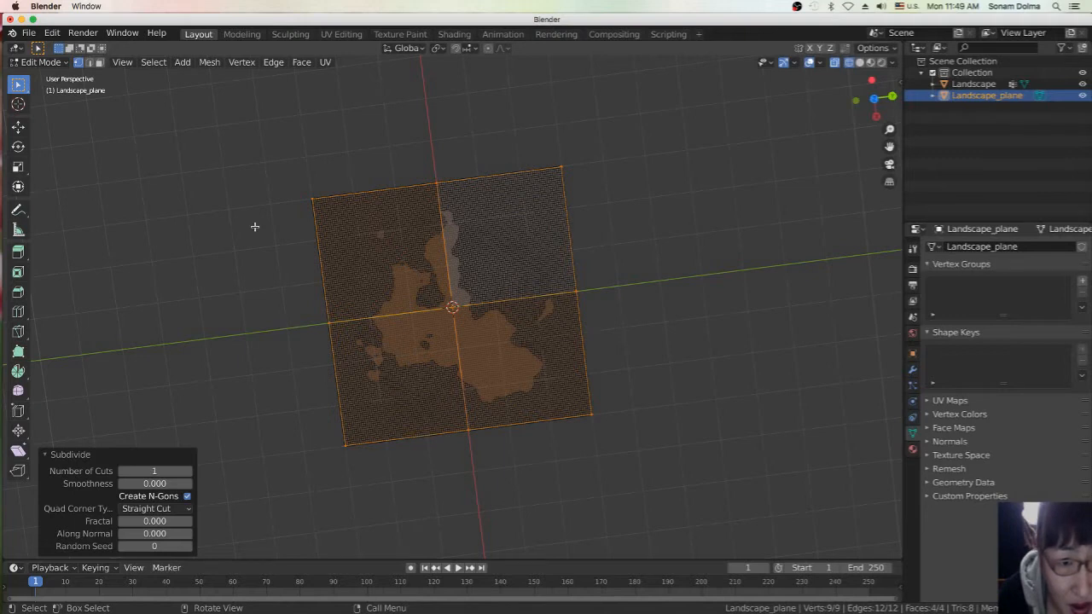
left_click(155, 474)
left_click_drag(155, 472, 246, 472)
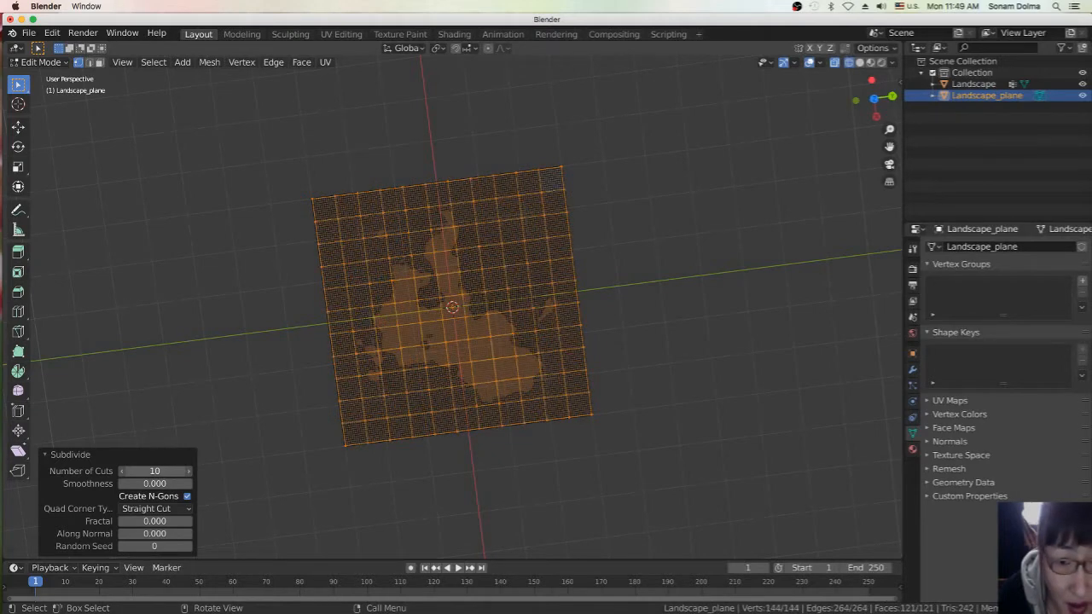
Try a Fractal value of 0.110 on the water plane's subdivision and reset it to 0.
left_click(150, 474)
left_click(148, 521)
left_click_drag(148, 522, 168, 521)
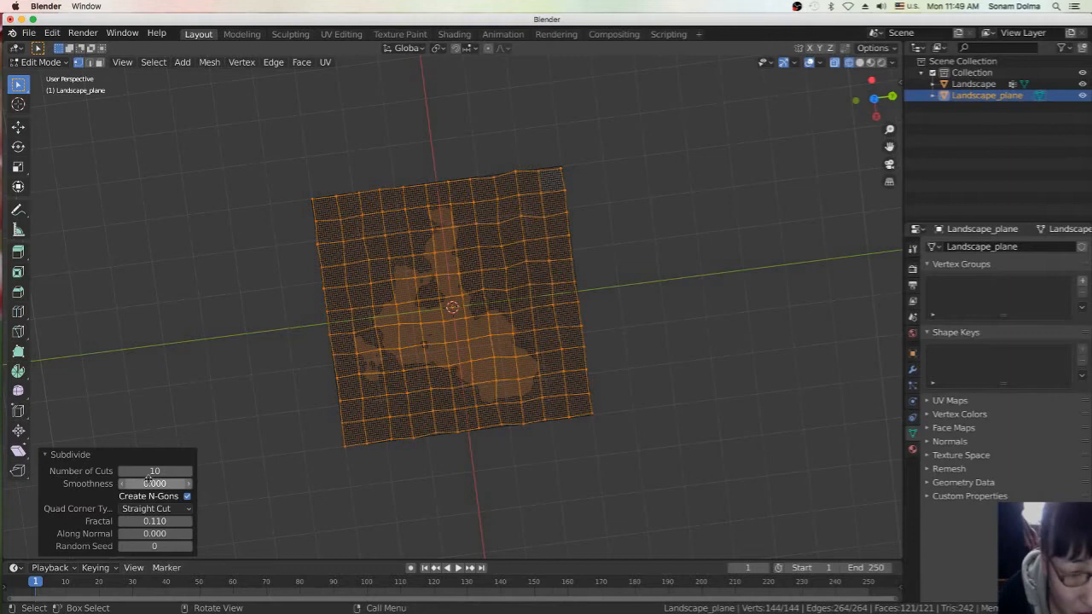
mouse_move(155, 534)
left_mouse_down()
mouse_move(175, 533)
mouse_move(137, 521)
mouse_move(154, 534)
mouse_move(137, 534)
left_mouse_up()
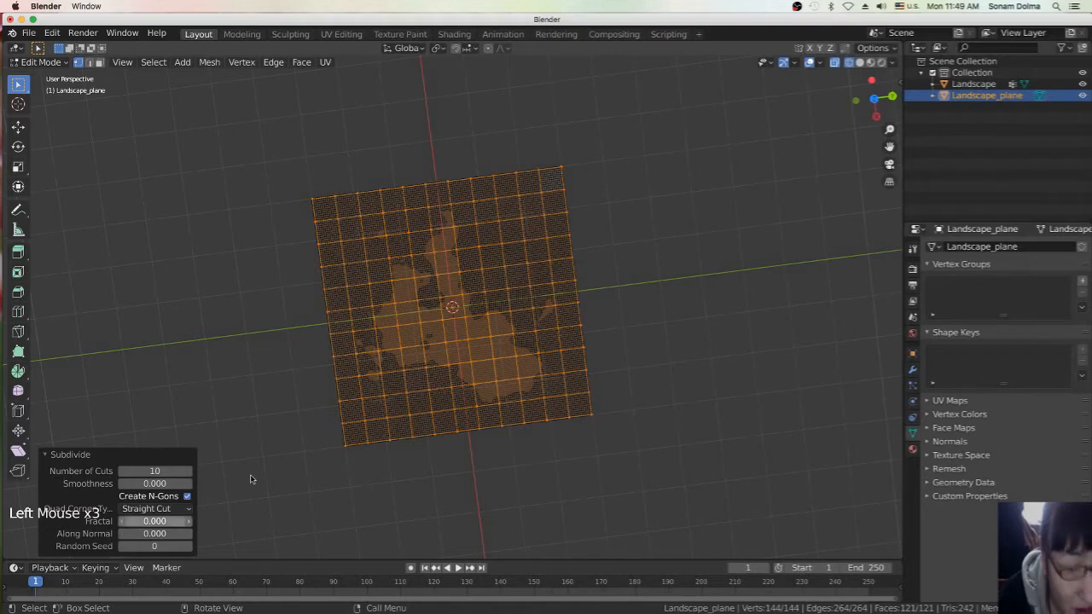
Subdivide the water plane a second time with 4 cuts and a Fractal value of 0.770.
right_click(515, 262)
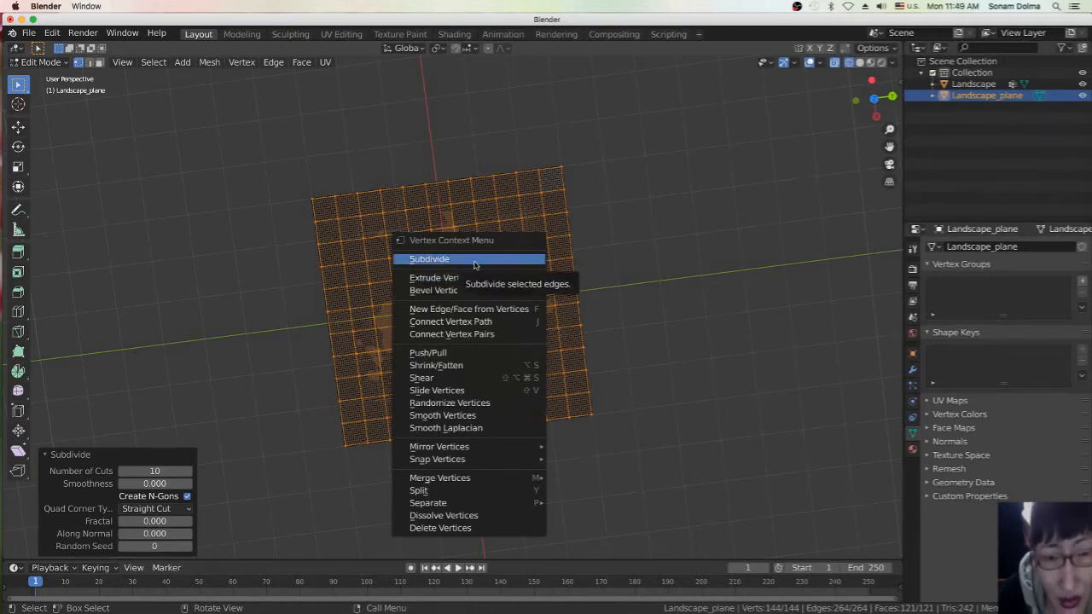
left_click(475, 263)
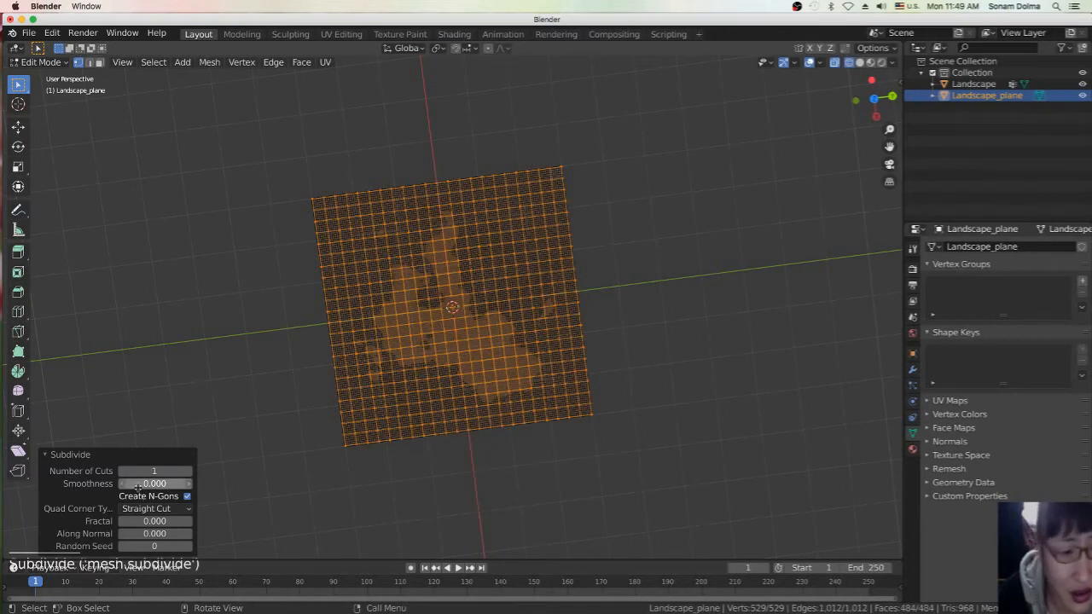
left_click(148, 522)
left_click_drag(154, 521, 159, 521)
left_click_drag(143, 475, 158, 475)
middle_click_drag(476, 373, 479, 246)
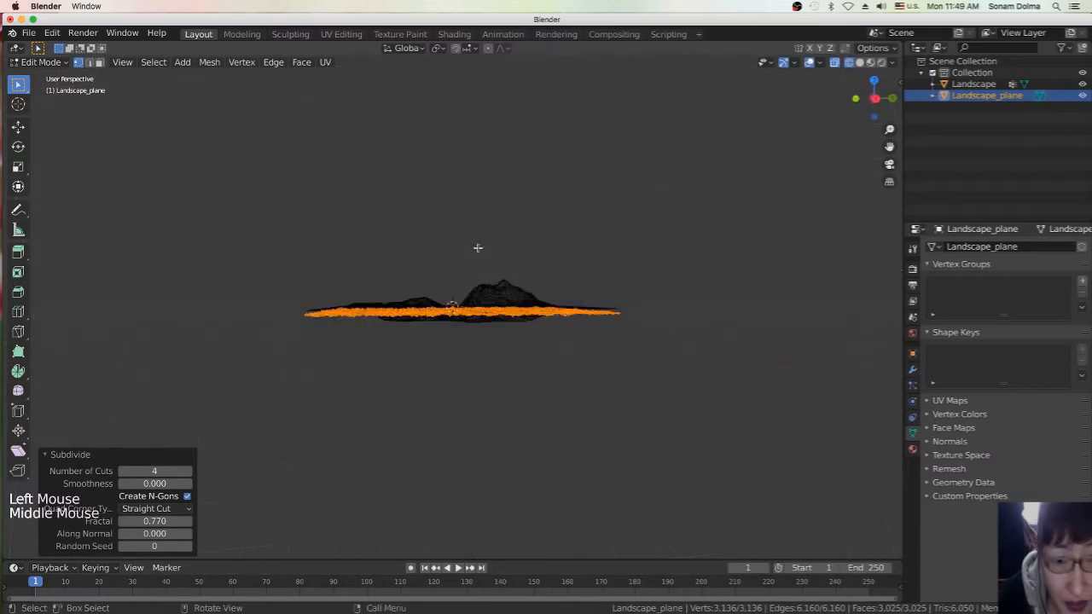
scroll(475, 308, "up", 4)
scroll(478, 320, "up", 7)
middle_click_drag(478, 320, 581, 332)
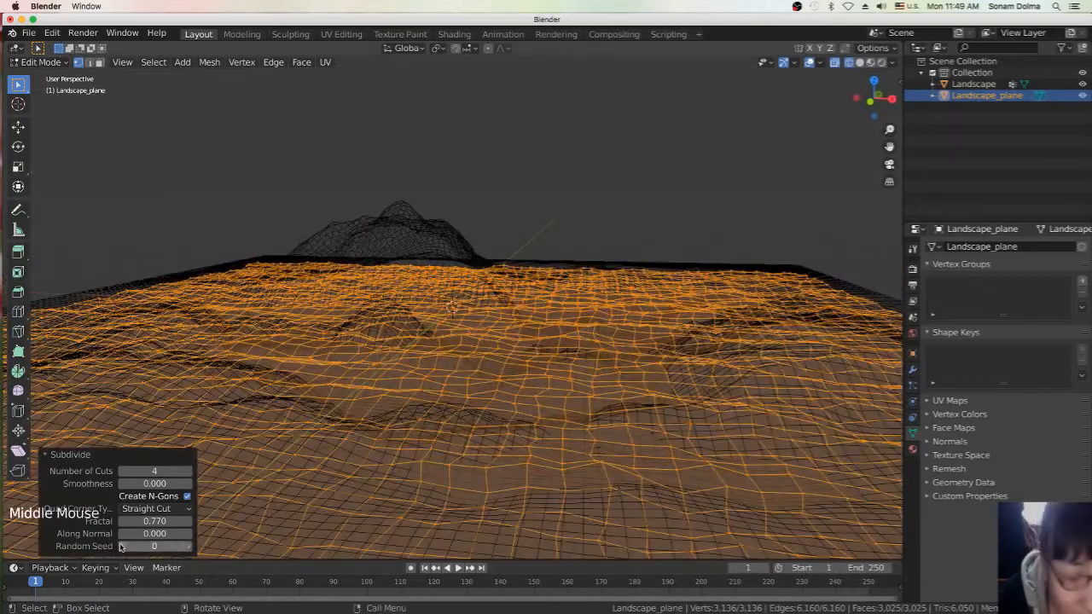
Set the second subdivision's Fractal to 0.510 and Along Normal to 0.780 to soften the waves.
mouse_move(150, 533)
left_mouse_down()
mouse_move(205, 533)
mouse_move(132, 521)
mouse_move(146, 535)
left_mouse_up()
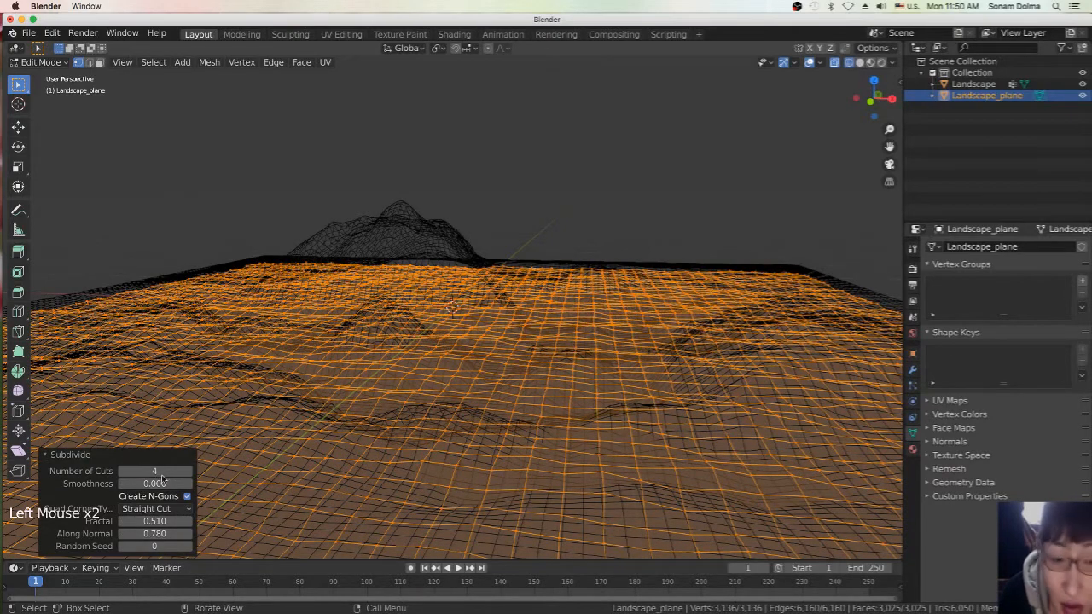
middle_click_drag(162, 480, 126, 574)
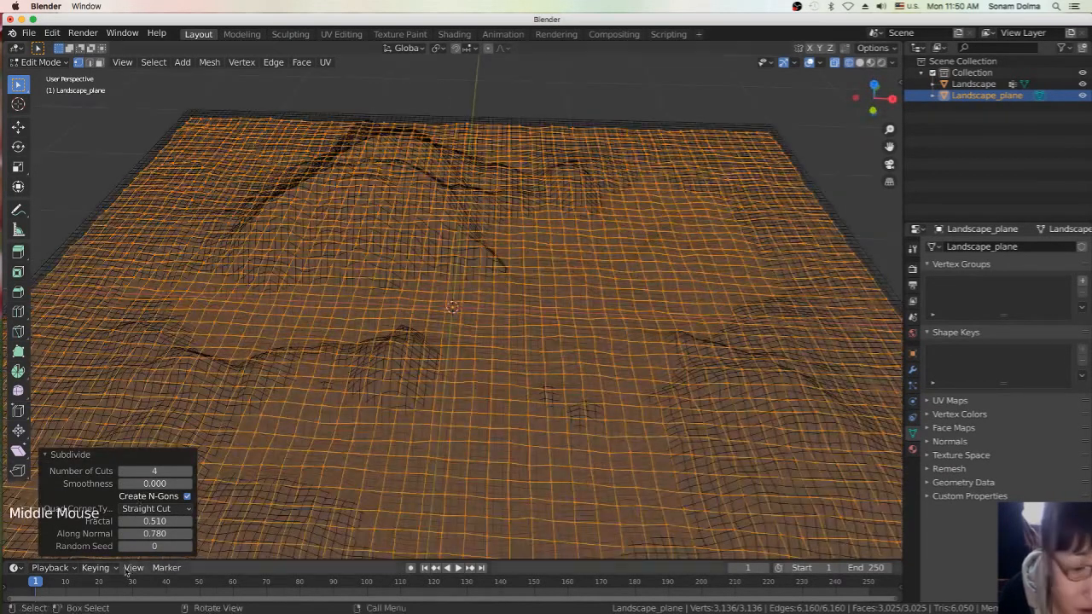
middle_click_drag(404, 279, 390, 384)
Circle-select the water plane's outer band of vertices around the lake area and delete those vertices.
scroll(410, 361, "down", 5)
left_click_drag(874, 106, 856, 129)
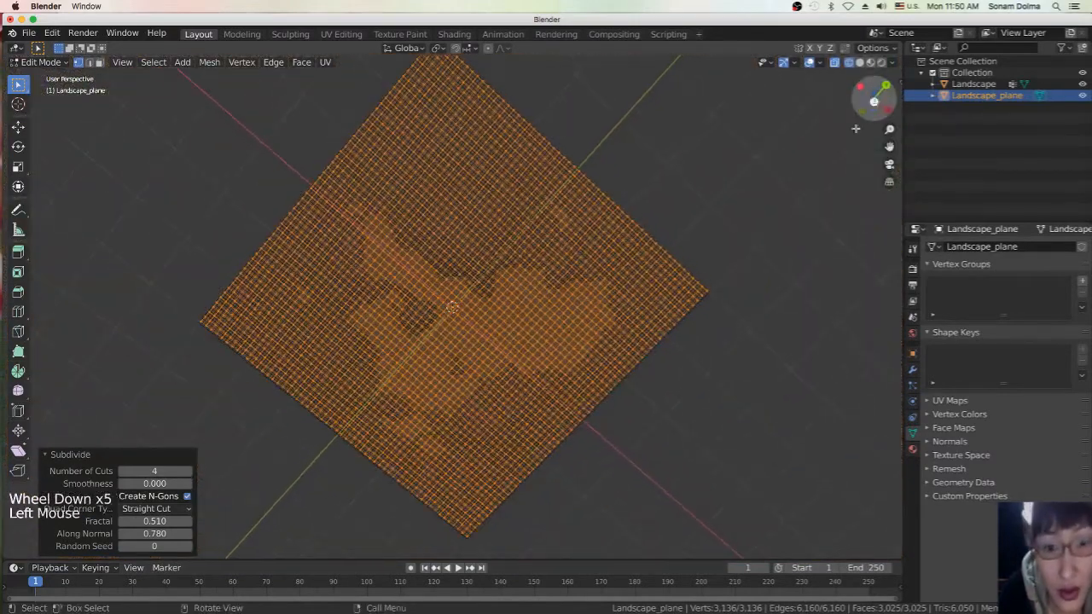
left_click(533, 415)
scroll(498, 427, "down", 2)
scroll(497, 428, "down", 1)
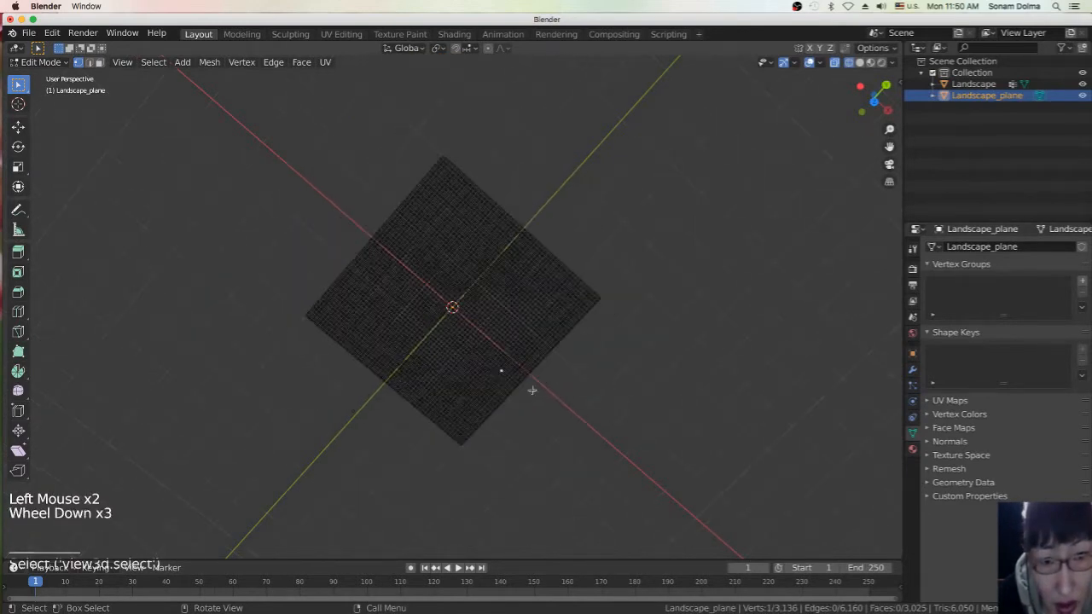
middle_click_drag(532, 394, 546, 378)
left_click(540, 367)
key("c")
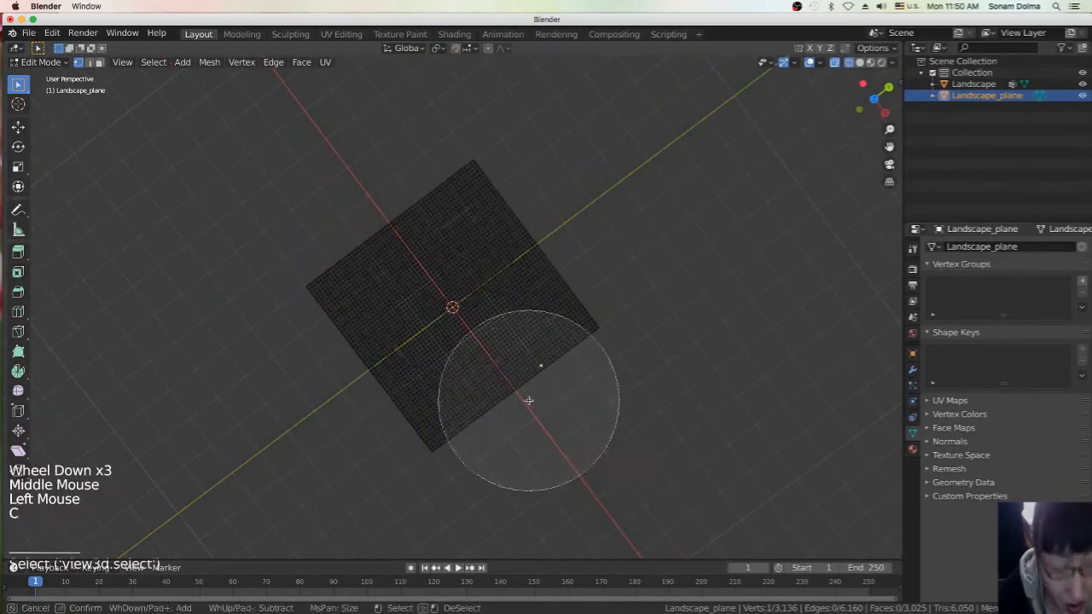
left_click(587, 334)
mouse_move(587, 334)
left_mouse_down()
mouse_move(458, 441)
mouse_move(373, 366)
mouse_move(308, 285)
mouse_move(436, 172)
mouse_move(500, 185)
mouse_move(378, 214)
mouse_move(334, 253)
mouse_move(515, 205)
mouse_move(585, 299)
mouse_move(556, 390)
mouse_move(436, 444)
mouse_move(390, 409)
mouse_move(341, 315)
left_mouse_up()
key("Escape")
middle_click_drag(379, 404, 529, 342)
scroll(462, 381, "up", 6)
middle_click_drag(462, 381, 628, 417)
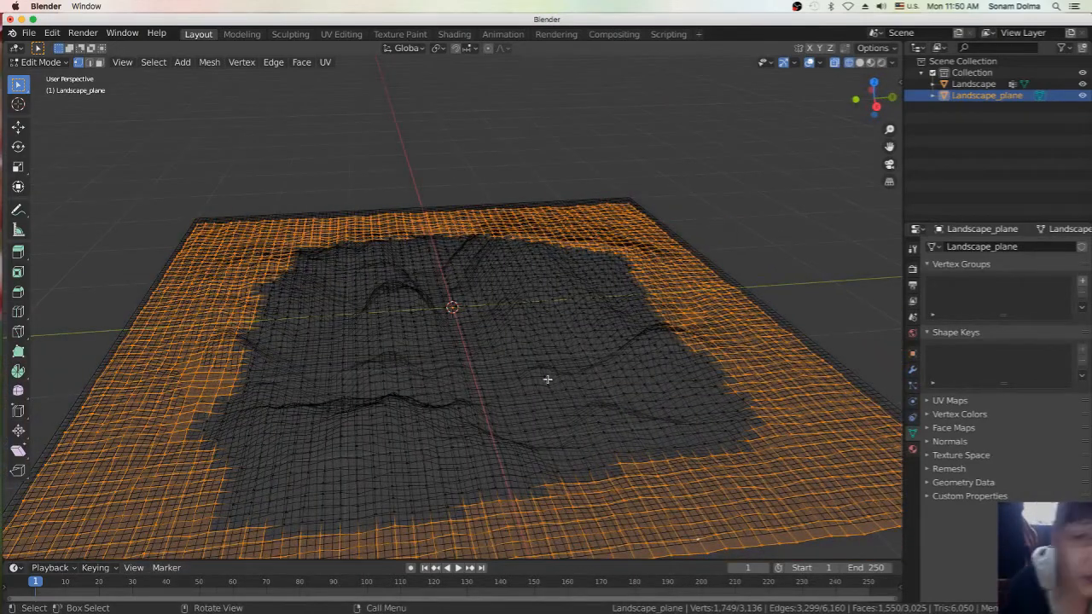
key("x")
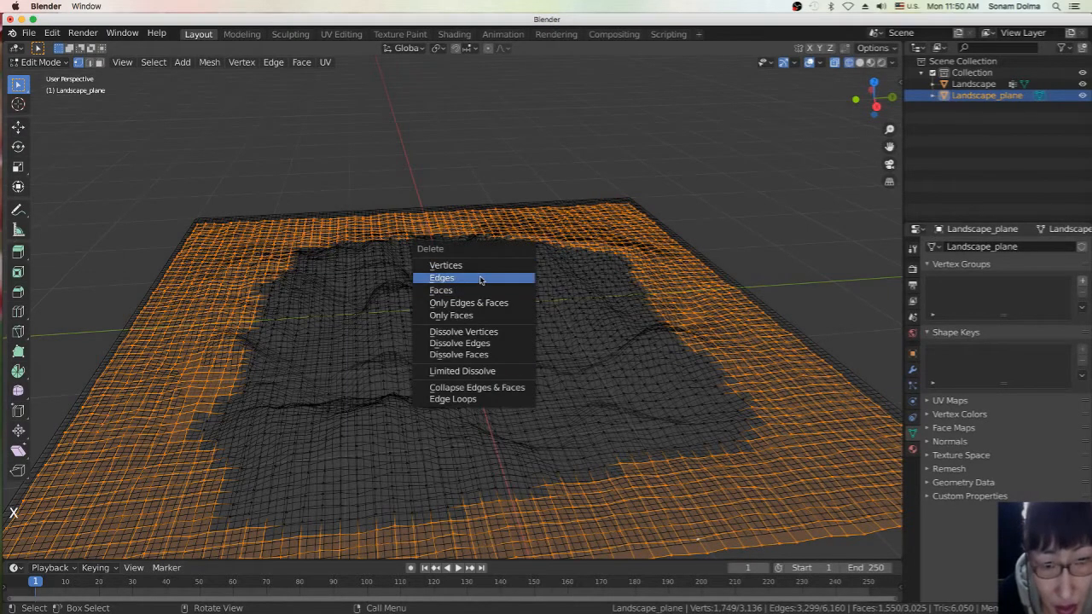
left_click(474, 266)
middle_click_drag(413, 371, 527, 378)
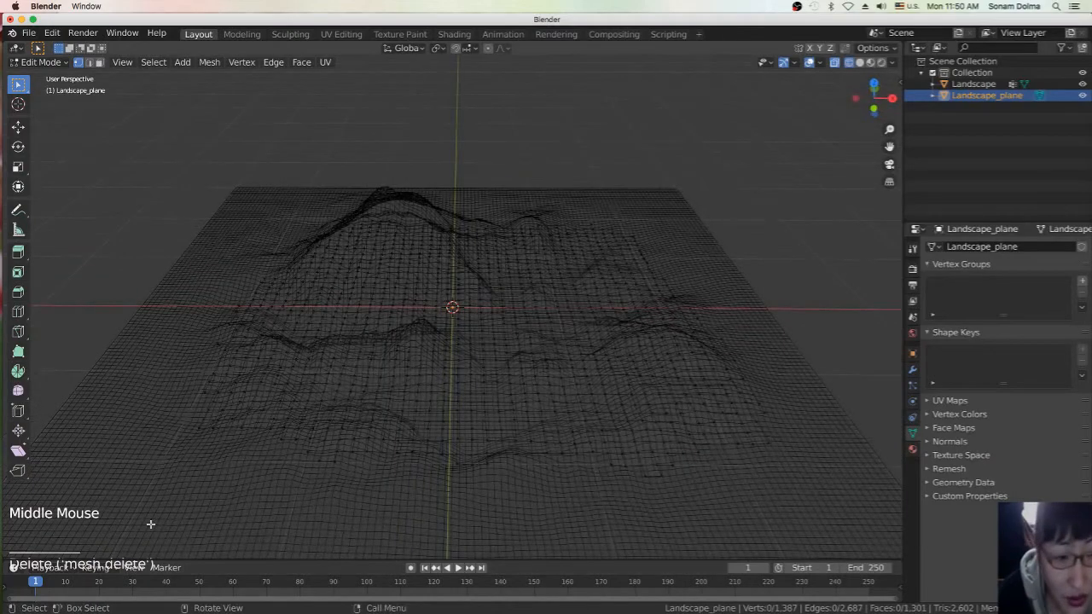
Return the trimmed water plane to Object Mode and look at it up close.
left_click(40, 62)
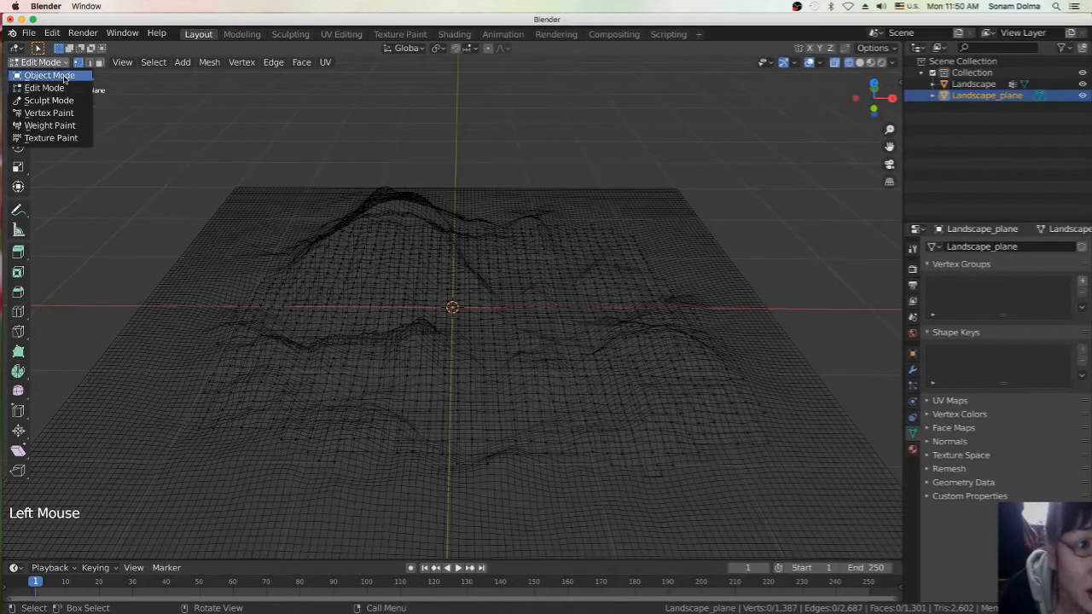
left_click(49, 75)
middle_click_drag(487, 377, 519, 412)
scroll(517, 414, "up", 3)
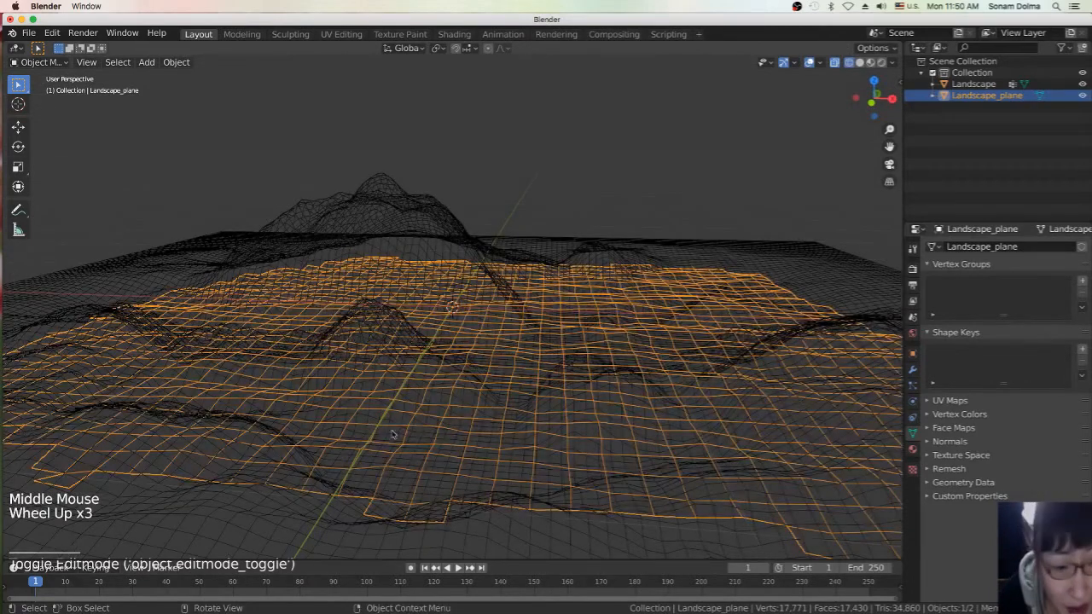
Compare the water surface and terrain in X-ray wireframe, opaque wireframe and Solid shading.
left_click(834, 62)
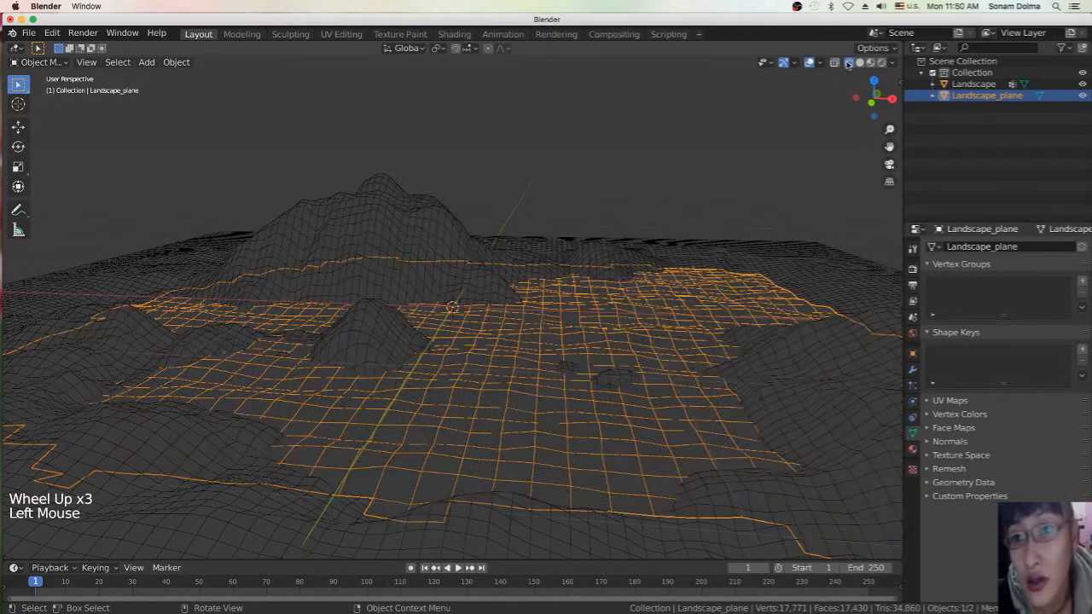
left_click(860, 62)
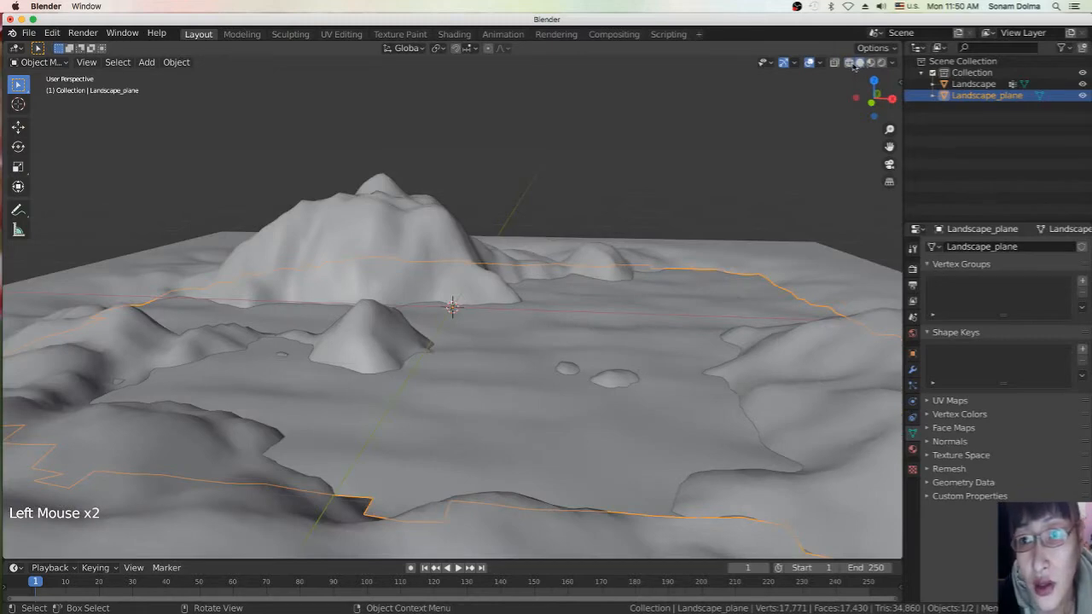
left_click(851, 63)
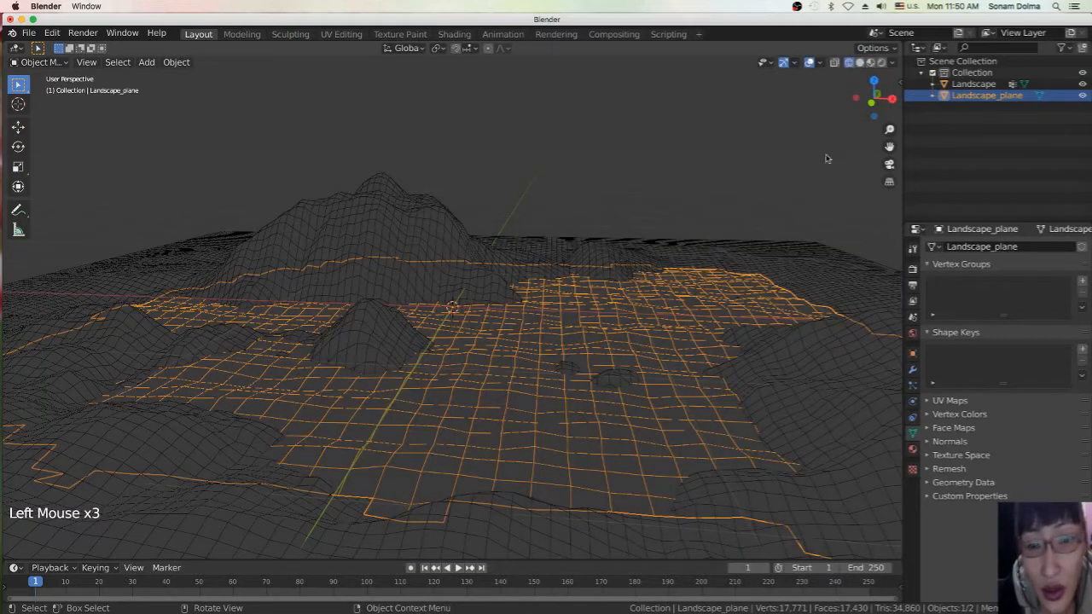
left_click(835, 63)
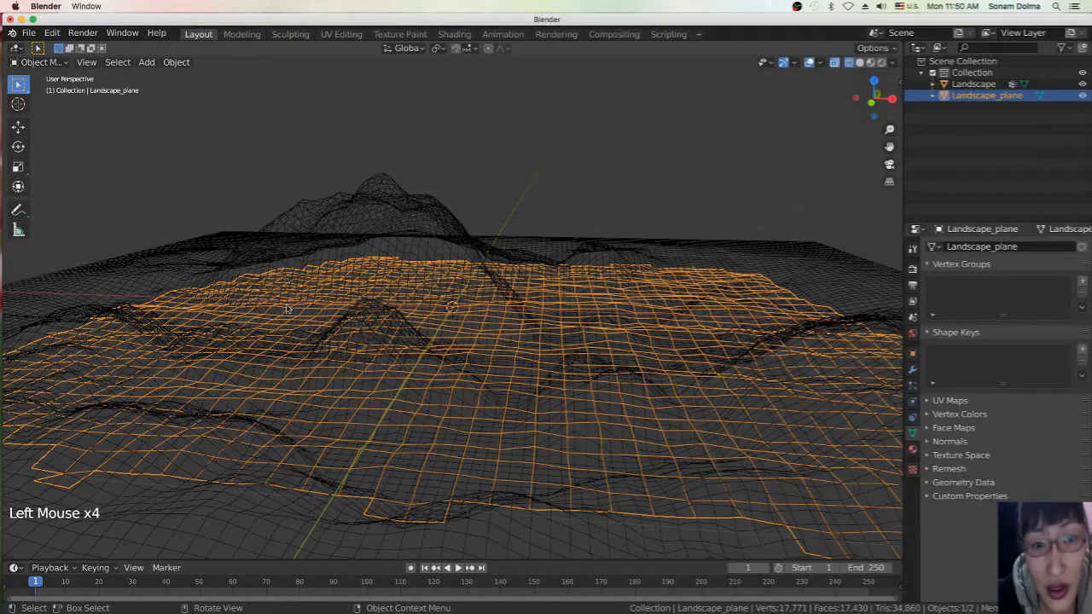
left_click(834, 64)
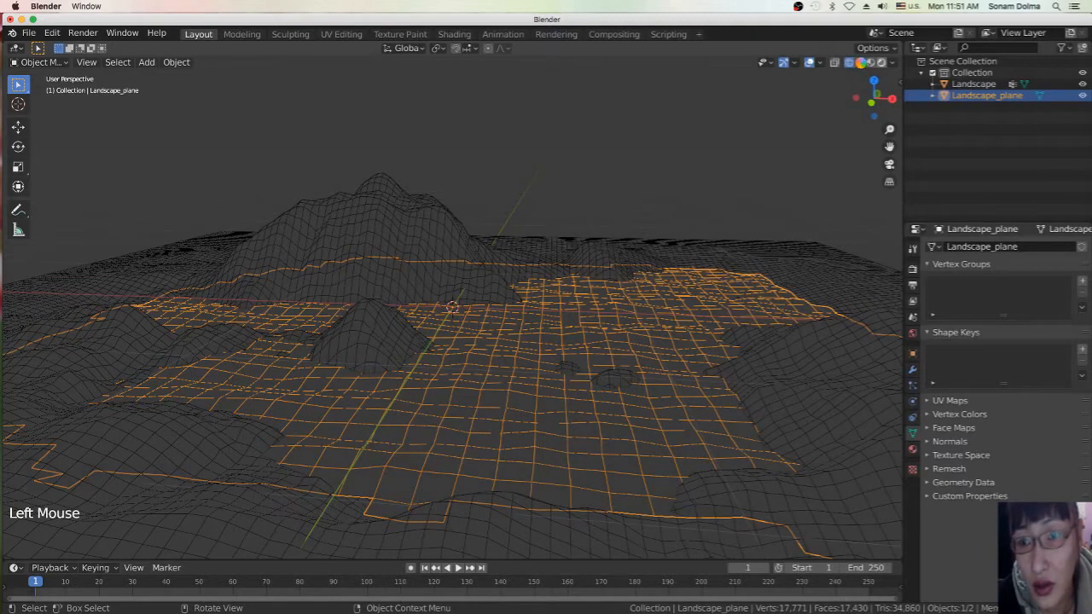
left_click(860, 63)
left_click(861, 65)
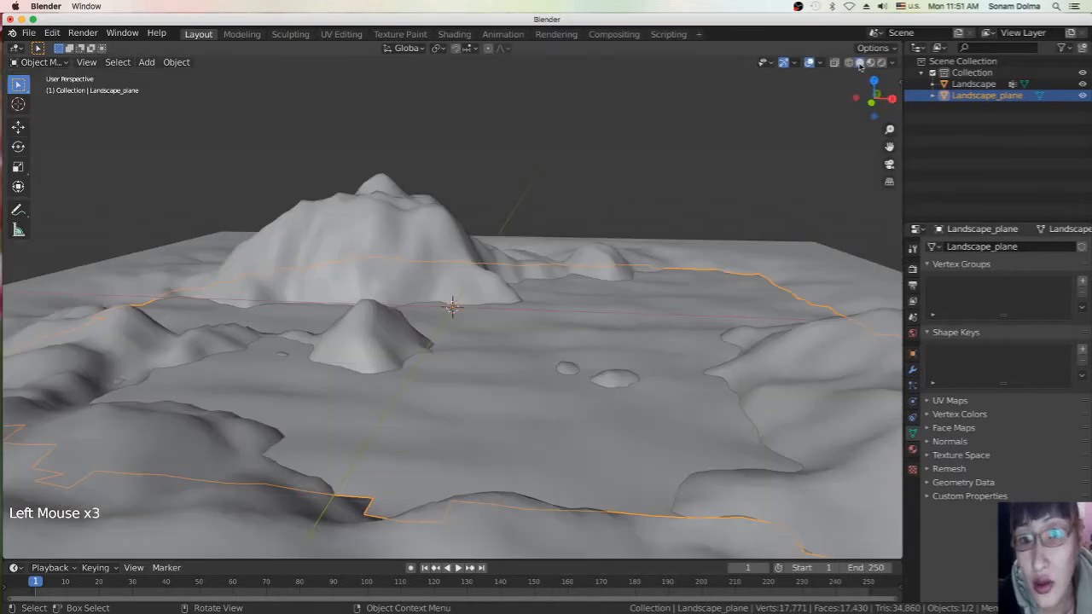
middle_click_drag(569, 391, 593, 370)
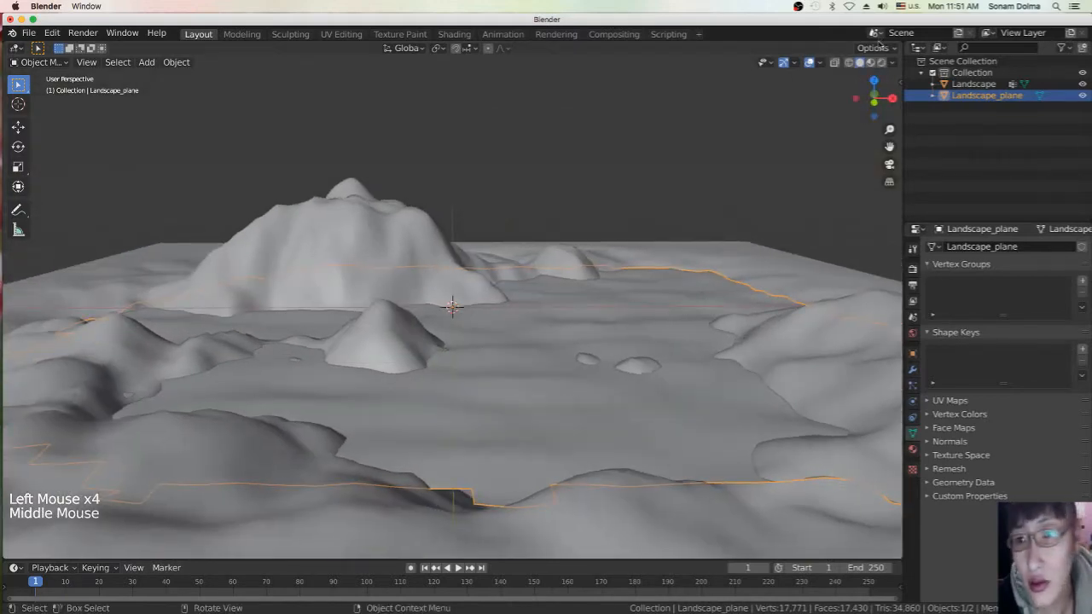
Switch the viewport to Material Preview shading and view the whole landscape.
left_click(870, 63)
middle_click_drag(529, 385, 561, 415)
scroll(580, 411, "down", 3)
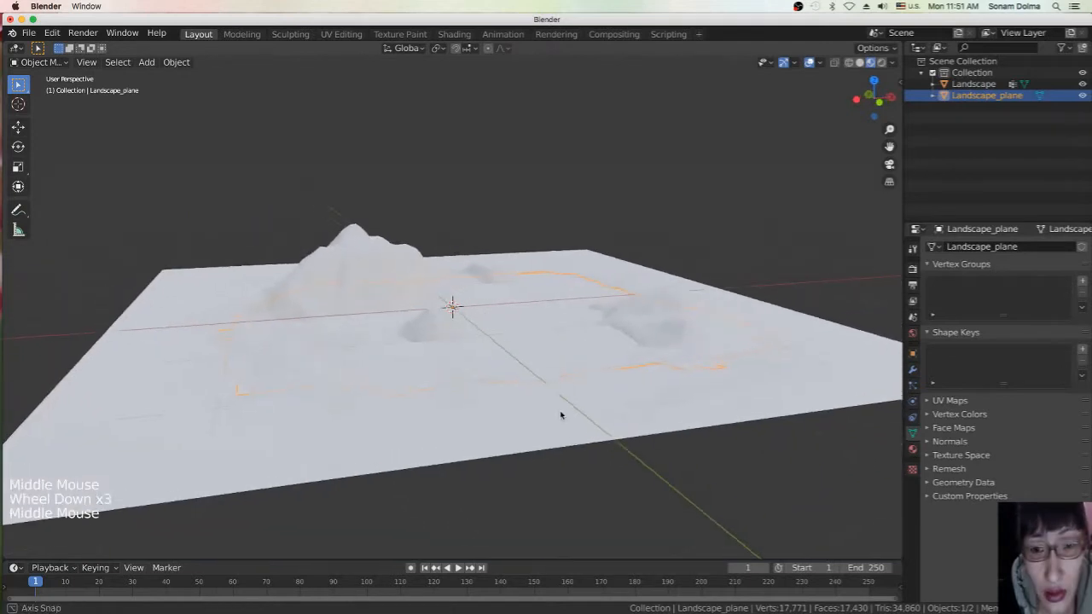
Enter Edit Mode on the terrain, clear the current vertex selection and select the vertices of the W a1 vertex group.
left_click(475, 425)
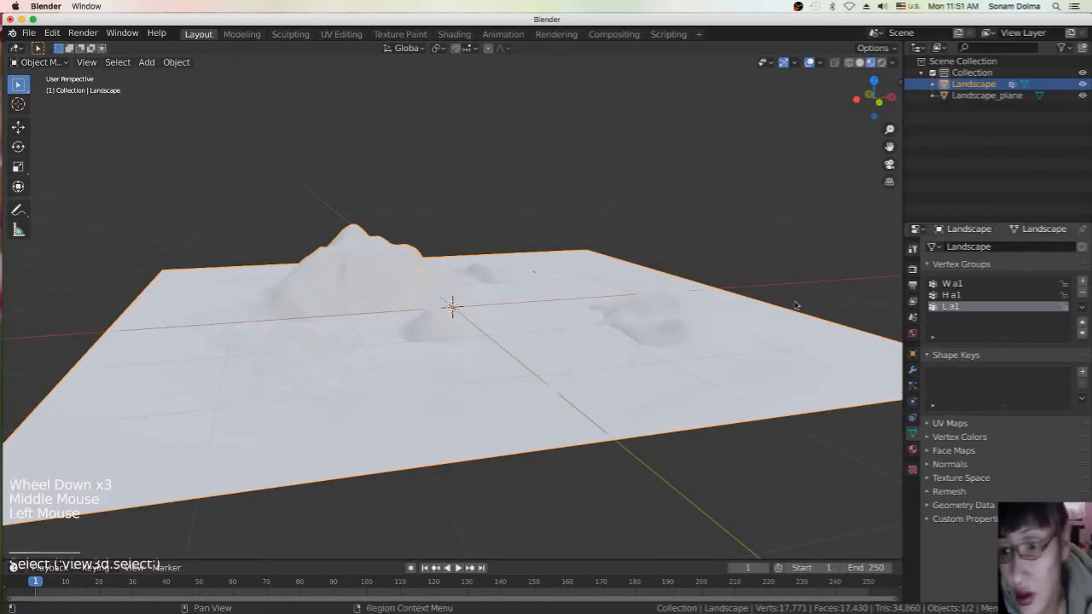
left_click(692, 399)
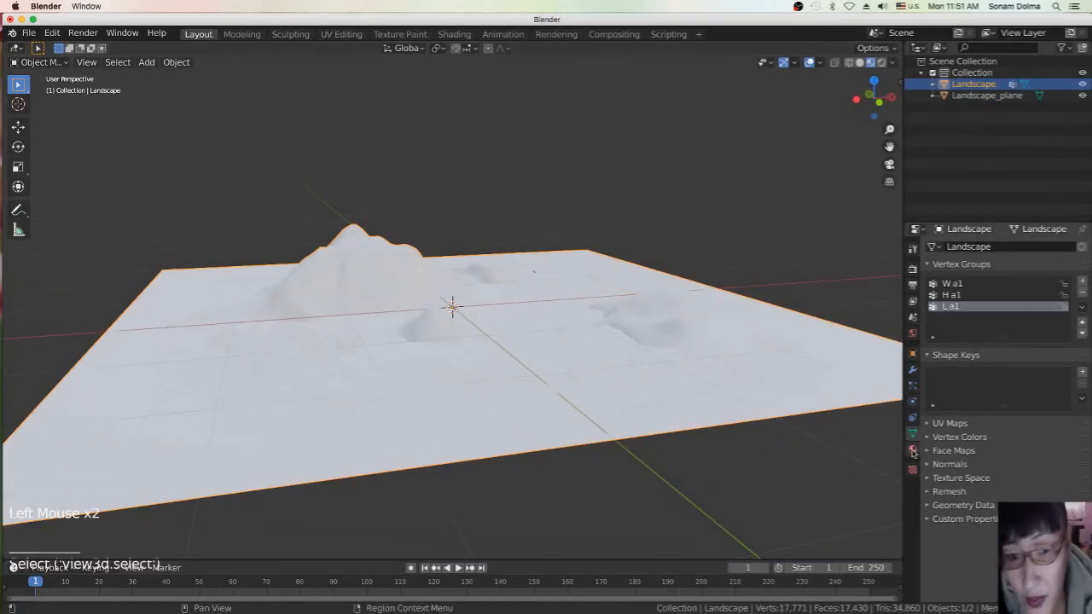
left_click(352, 266)
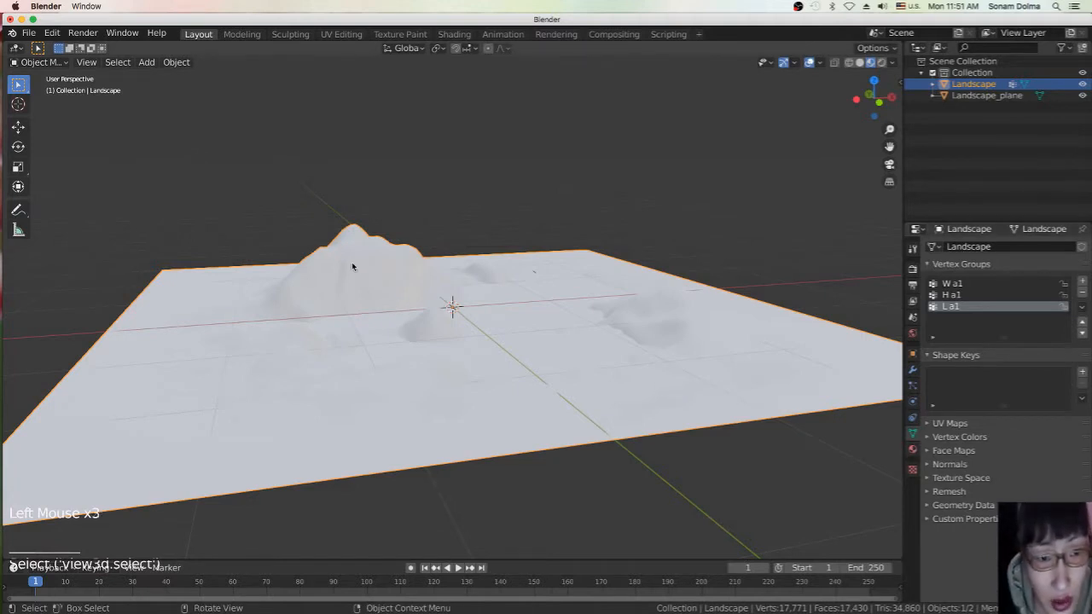
left_click(958, 284)
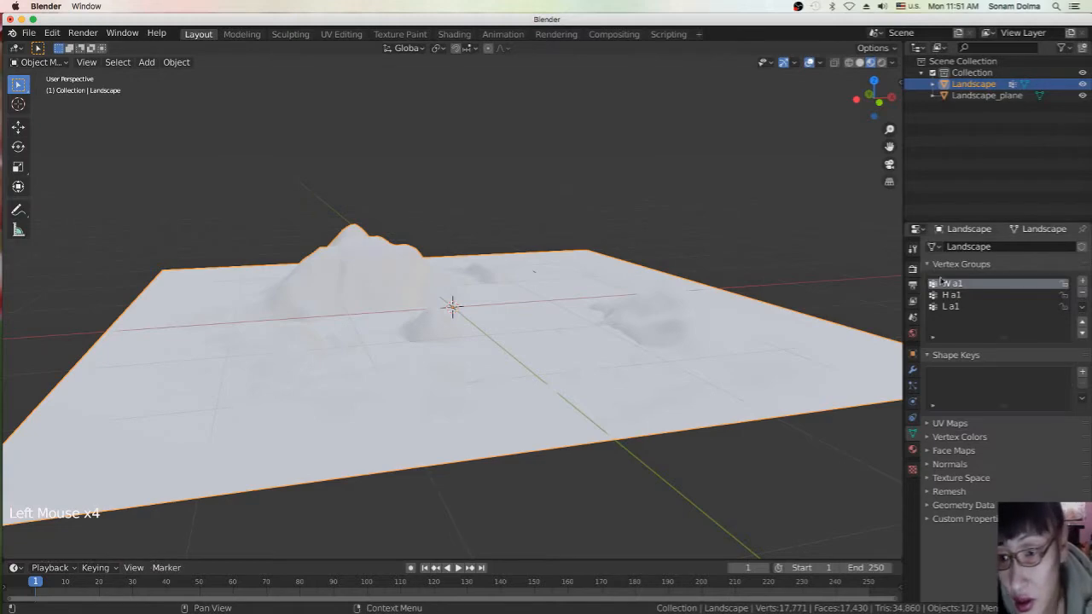
left_click(38, 62)
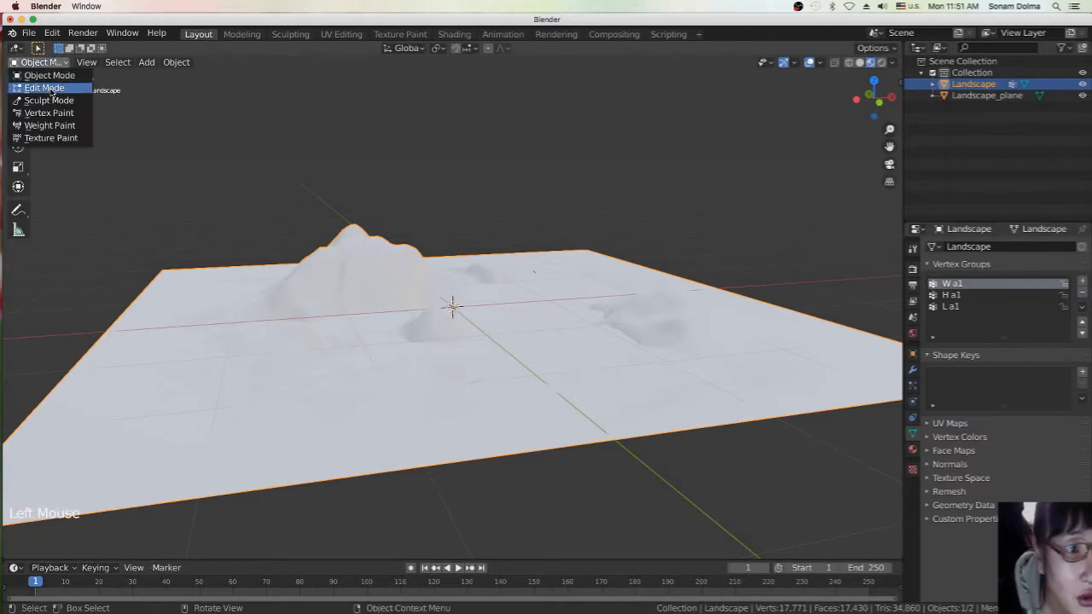
left_click(51, 87)
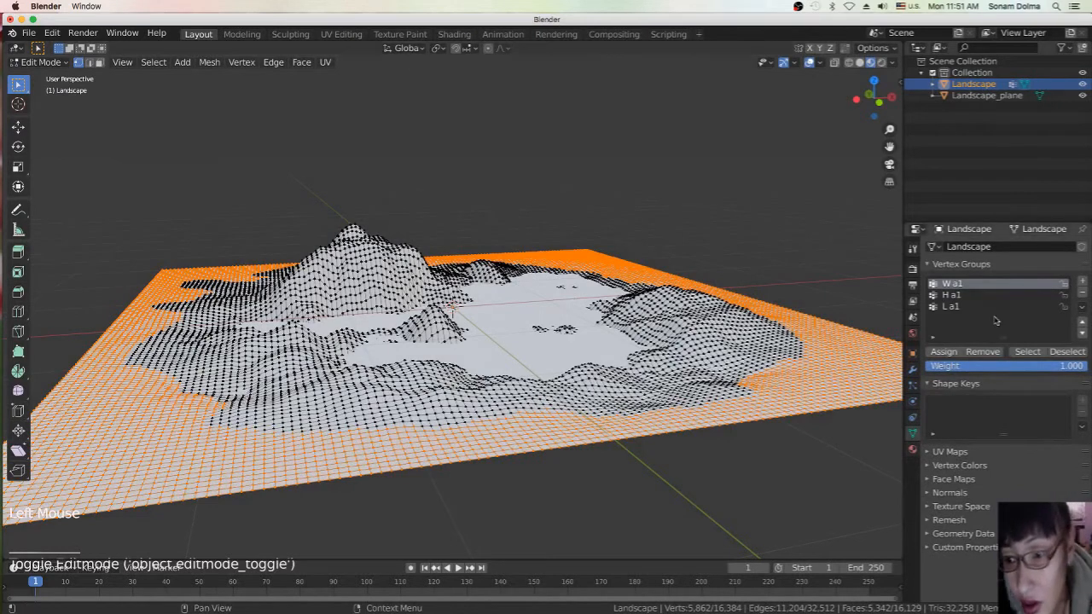
left_click(668, 339)
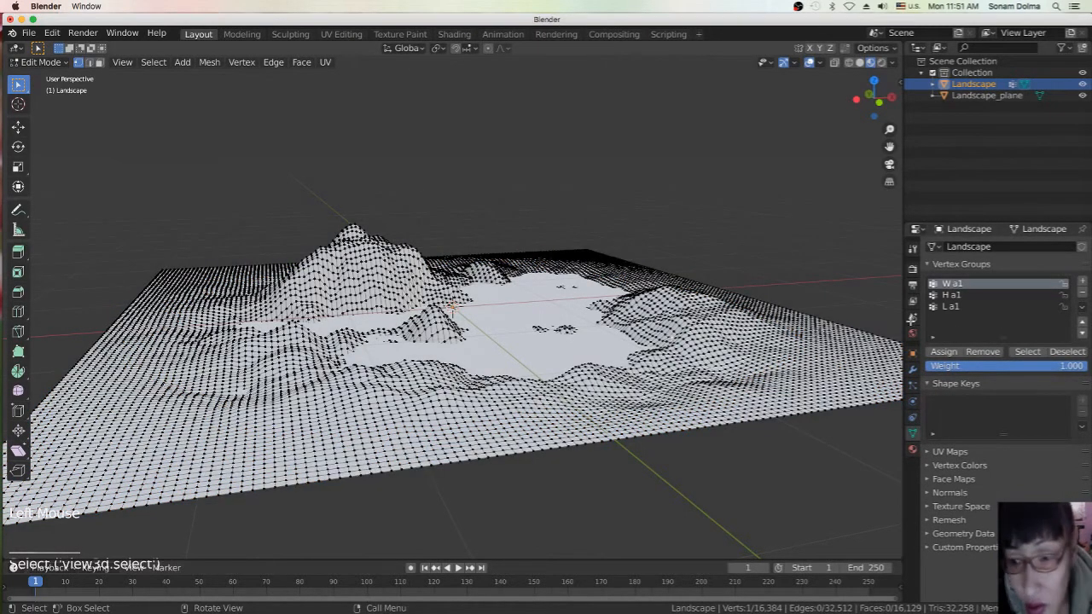
left_click(1028, 352)
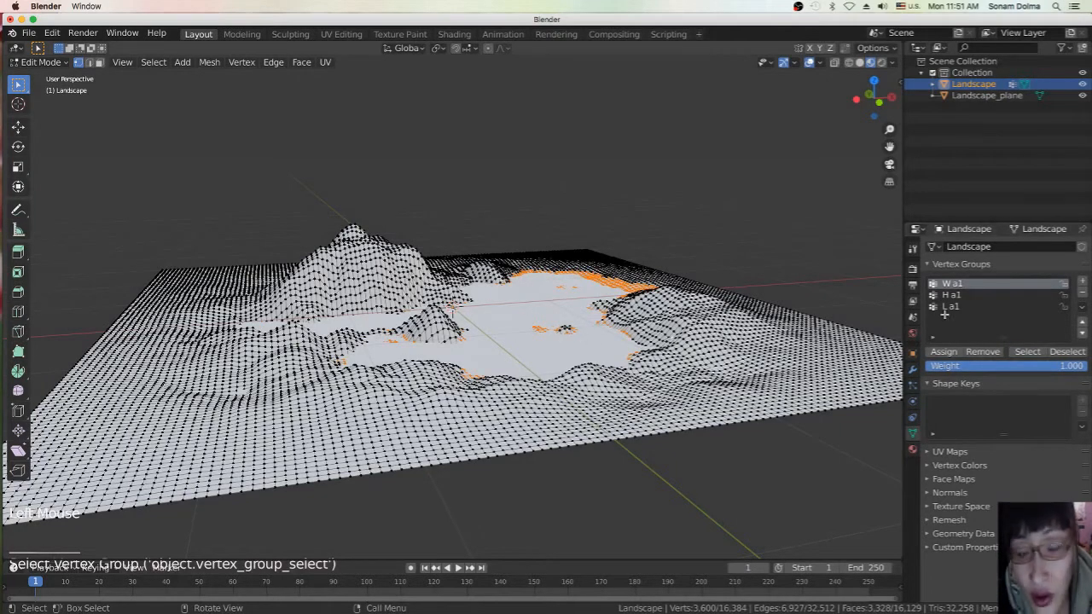
Add a new material with a brown base color to the terrain and assign it to the selected W a1 vertices.
left_click(912, 449)
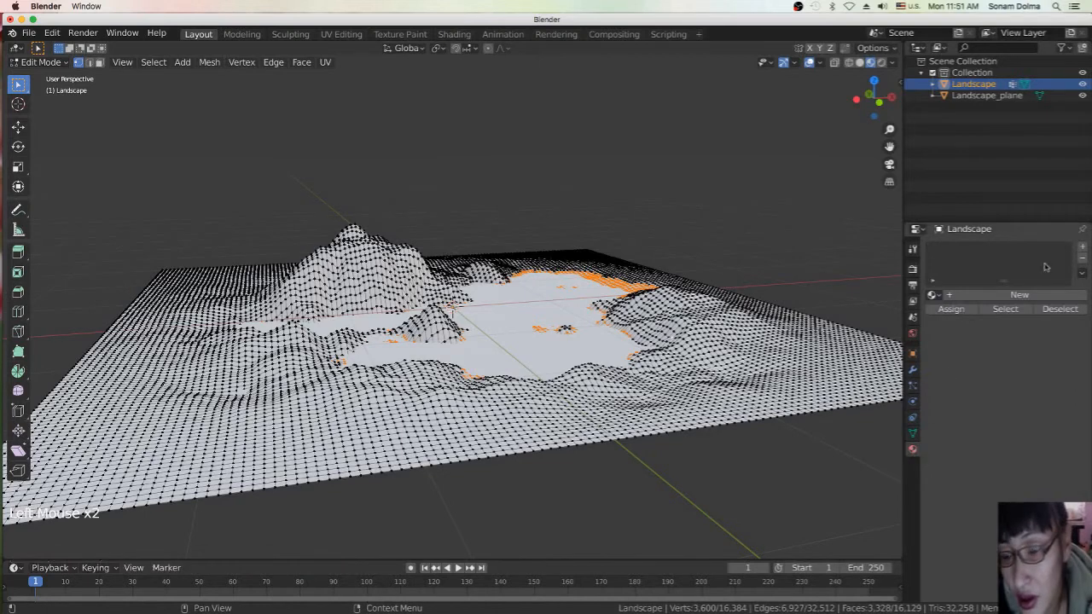
left_click(1084, 248)
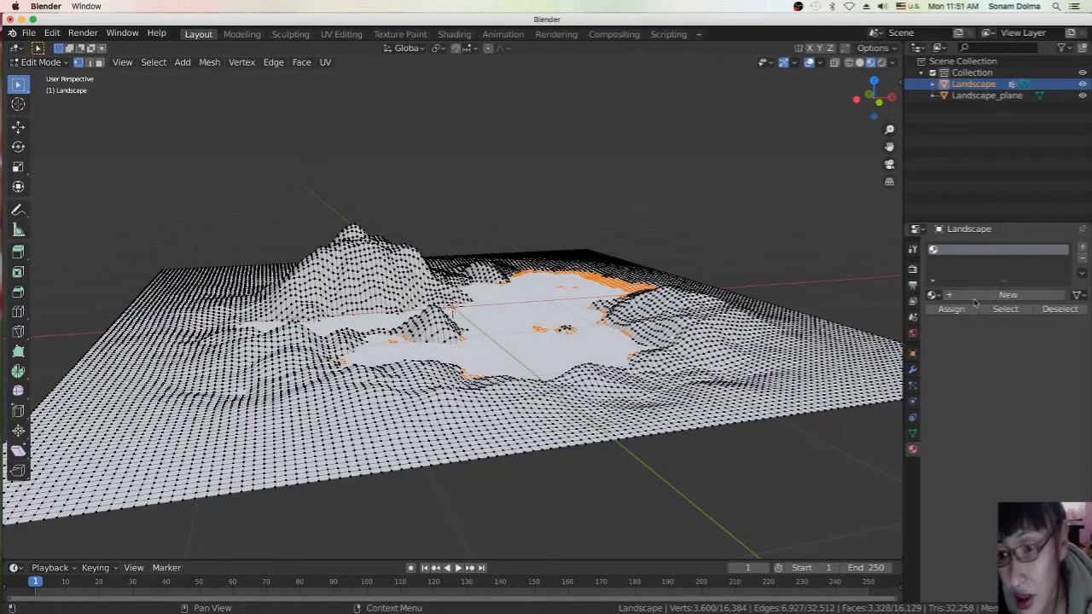
left_click(965, 297)
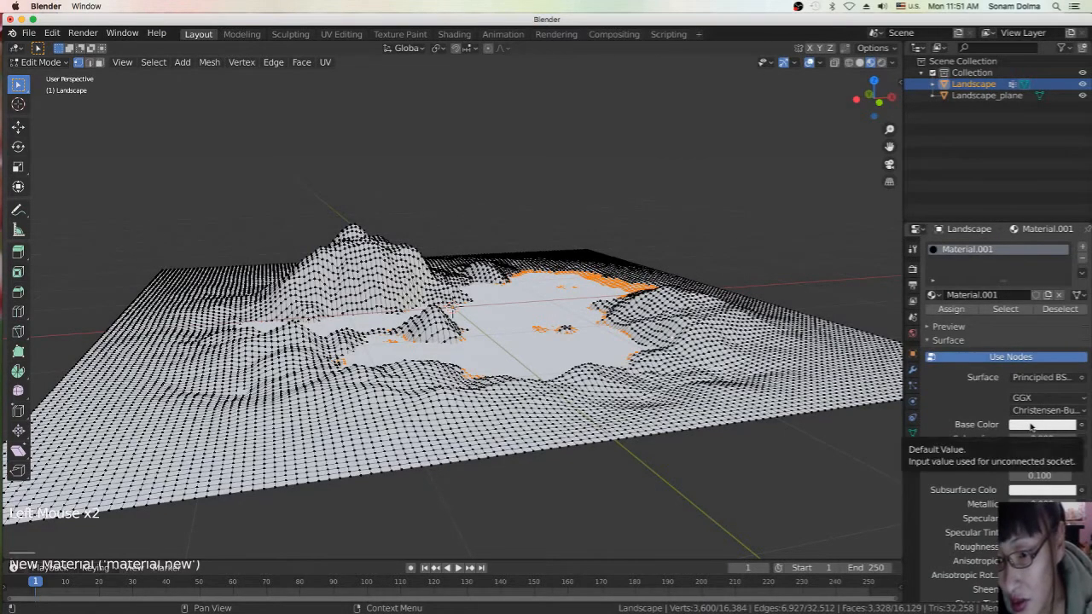
left_click(1031, 425)
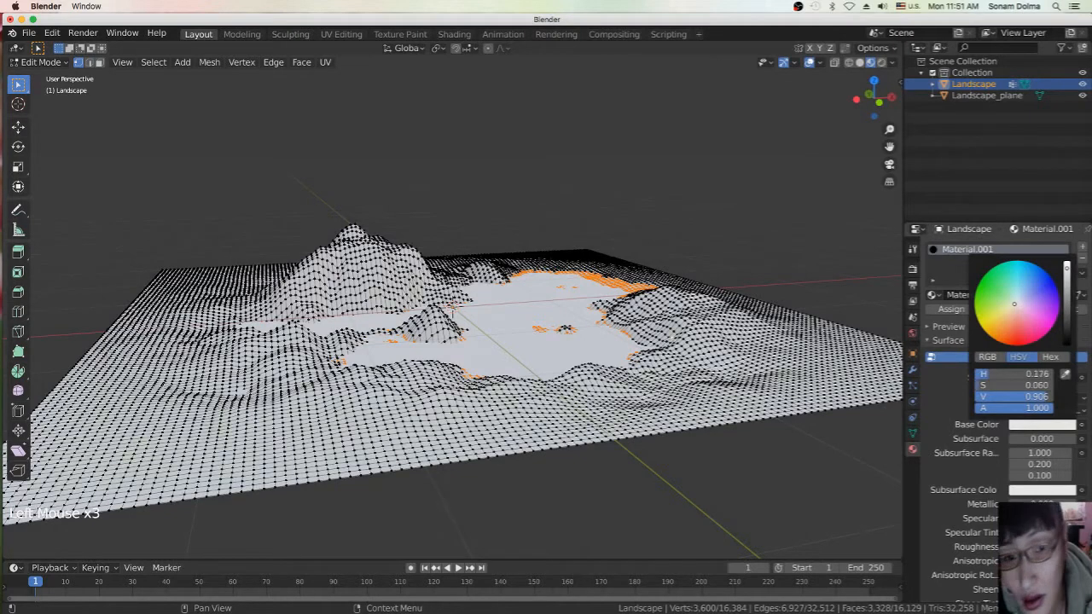
left_click_drag(1014, 305, 1013, 314)
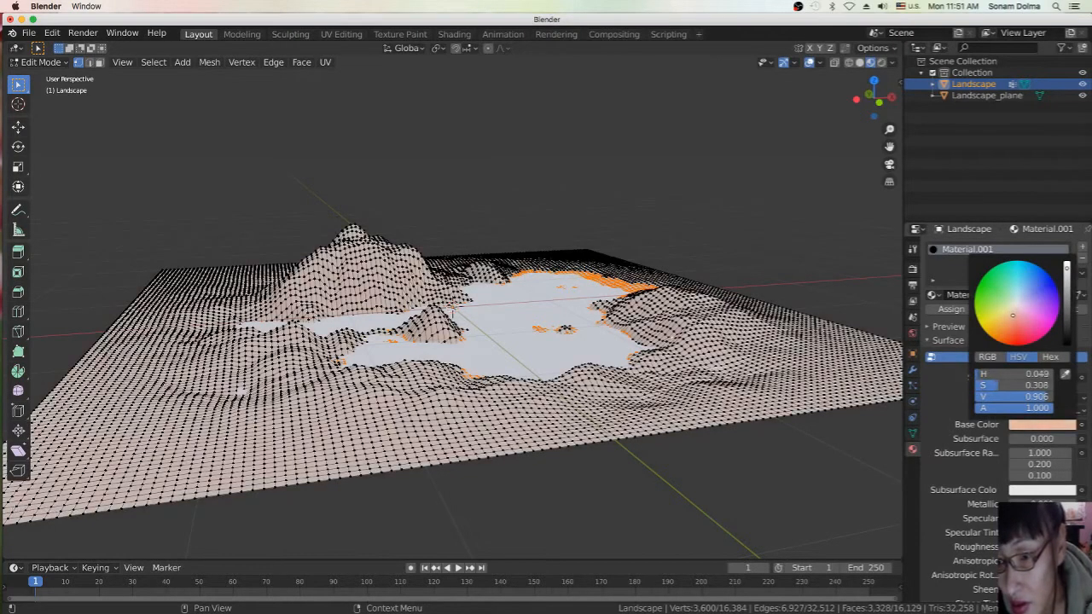
left_click(1065, 298)
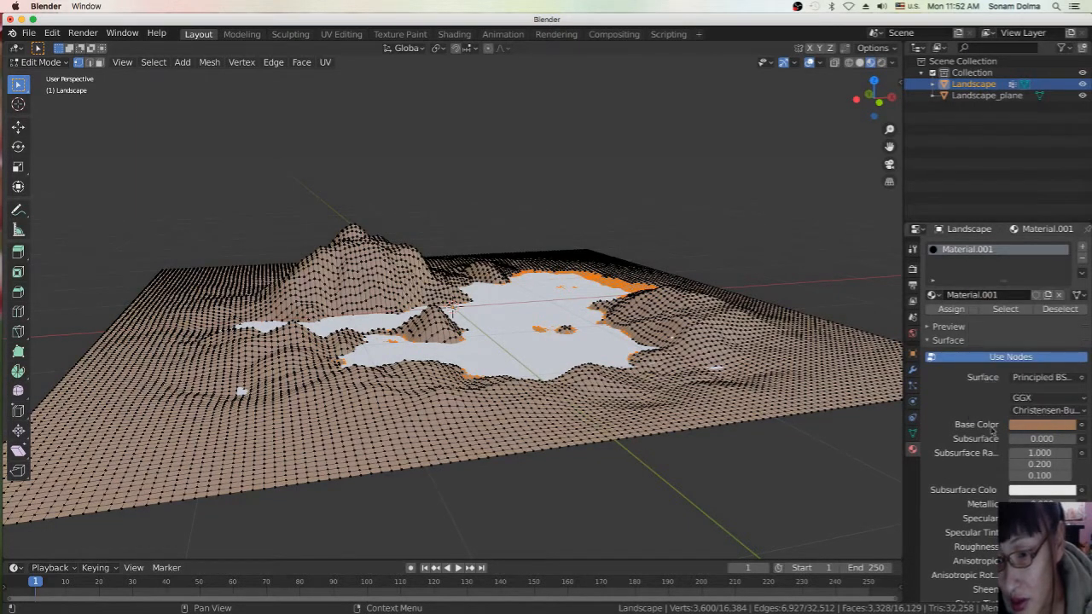
left_click(952, 309)
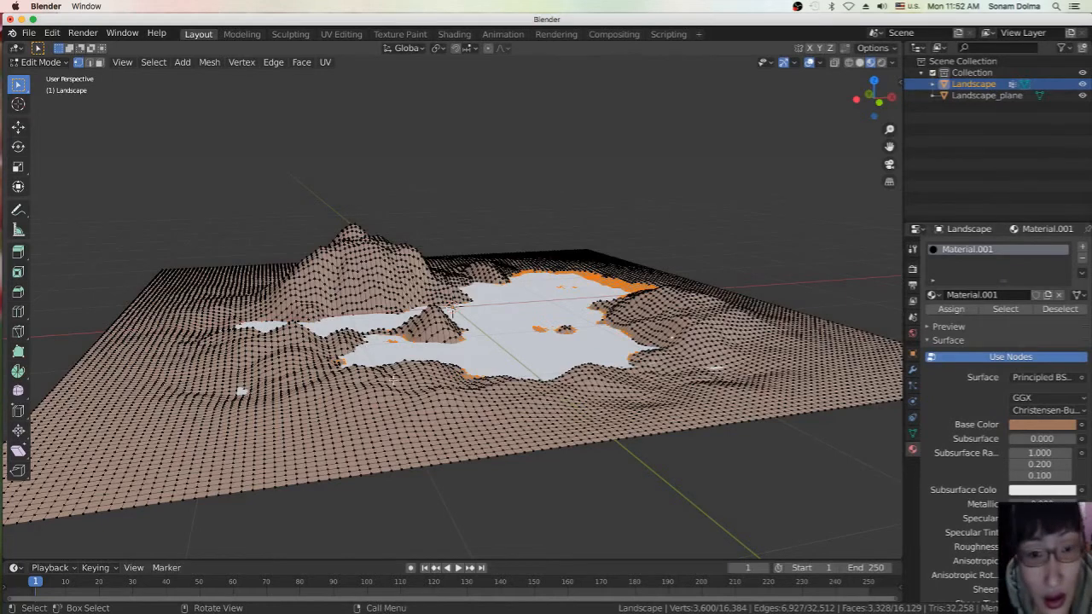
Deselect the W a1 vertex group and select the vertices of the H a1 group.
left_click(912, 433)
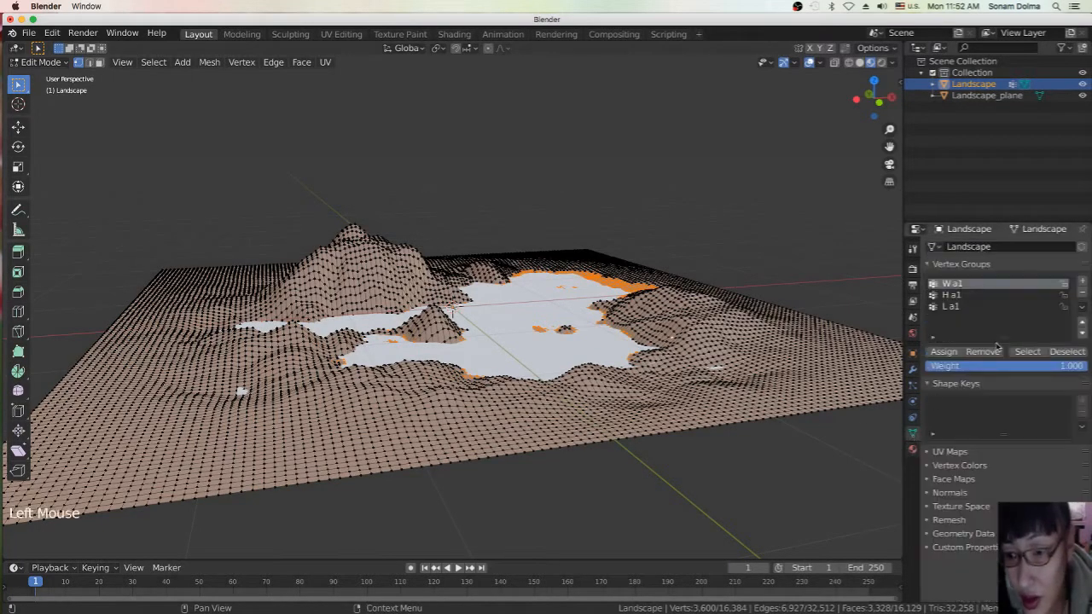
left_click(1069, 352)
left_click(944, 296)
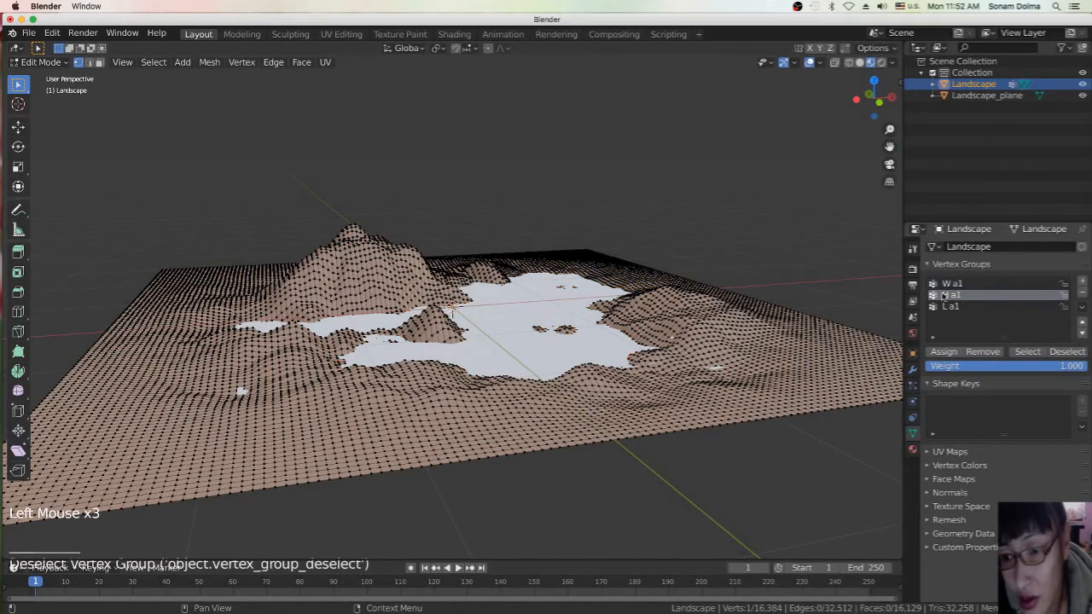
left_click(1028, 352)
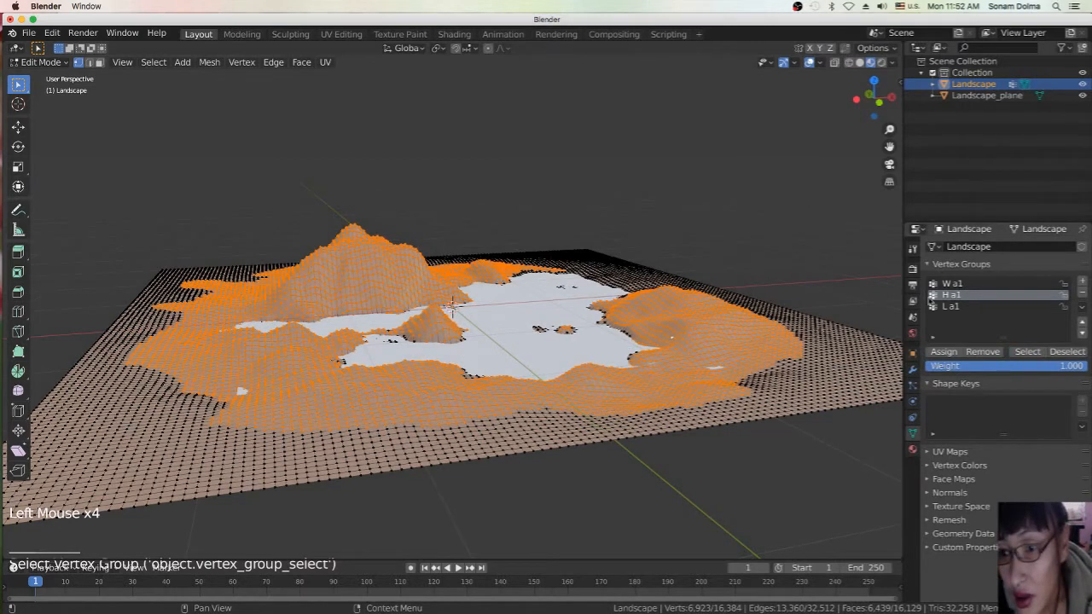
Add a second material slot with a new dark green material and assign it to the selected H a1 hill vertices.
left_click(913, 450)
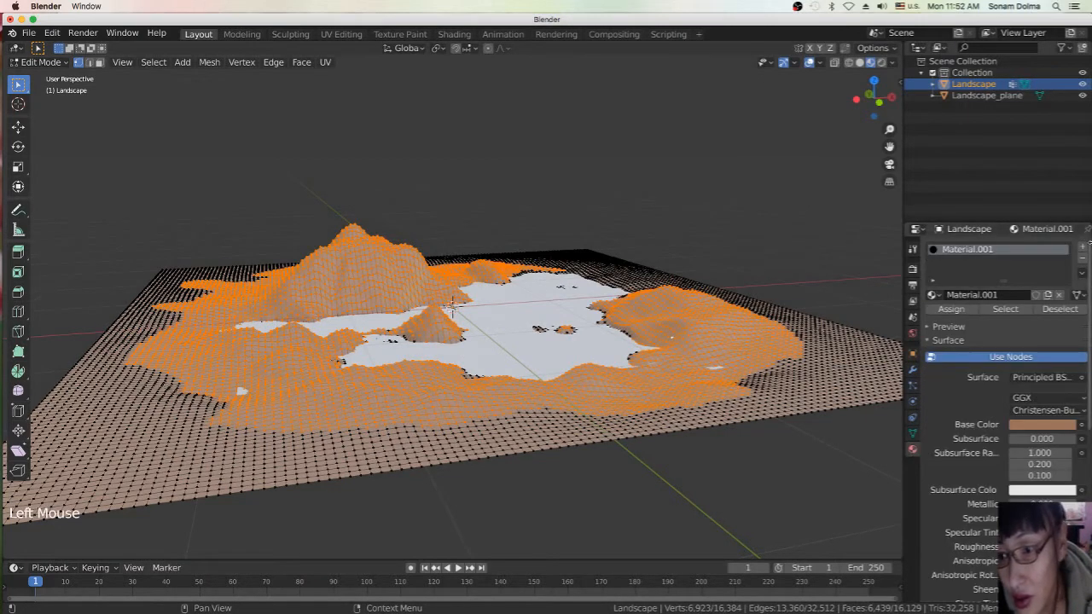
left_click(1083, 248)
left_click(1007, 318)
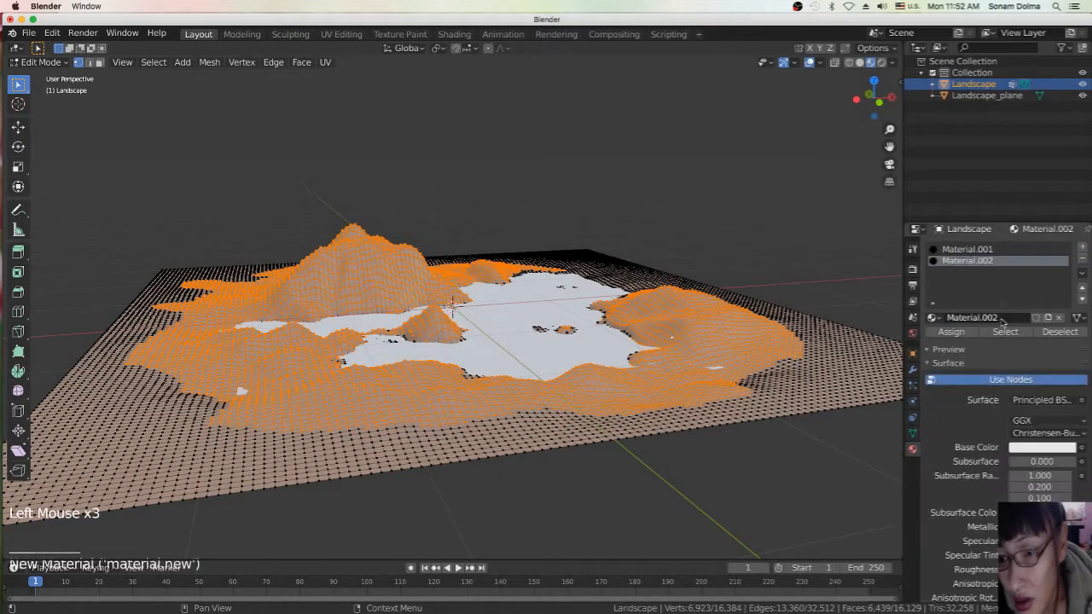
left_click(1032, 448)
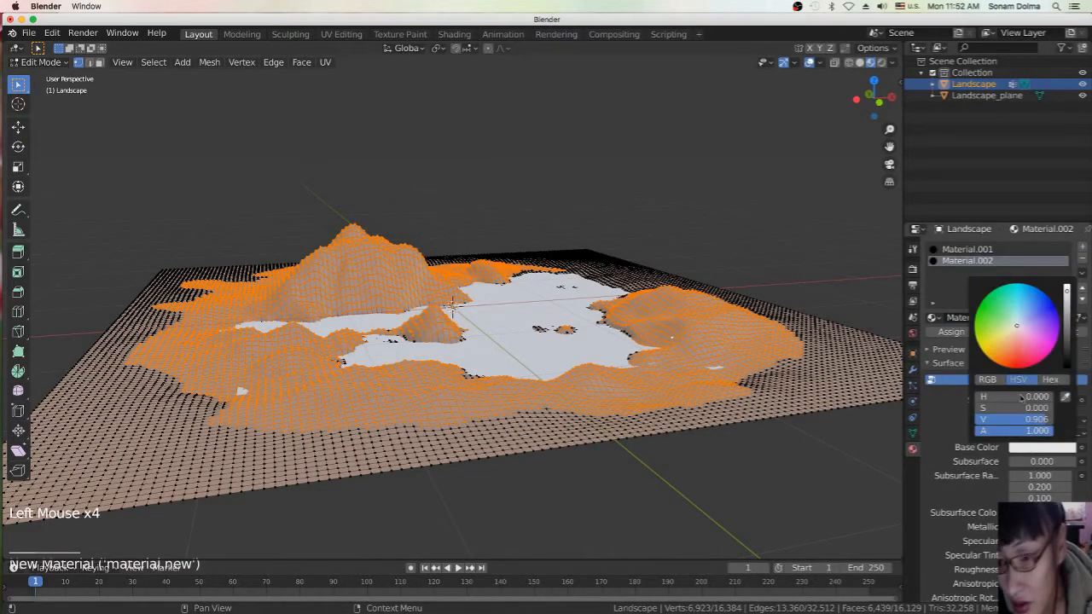
left_click_drag(1014, 322, 989, 321)
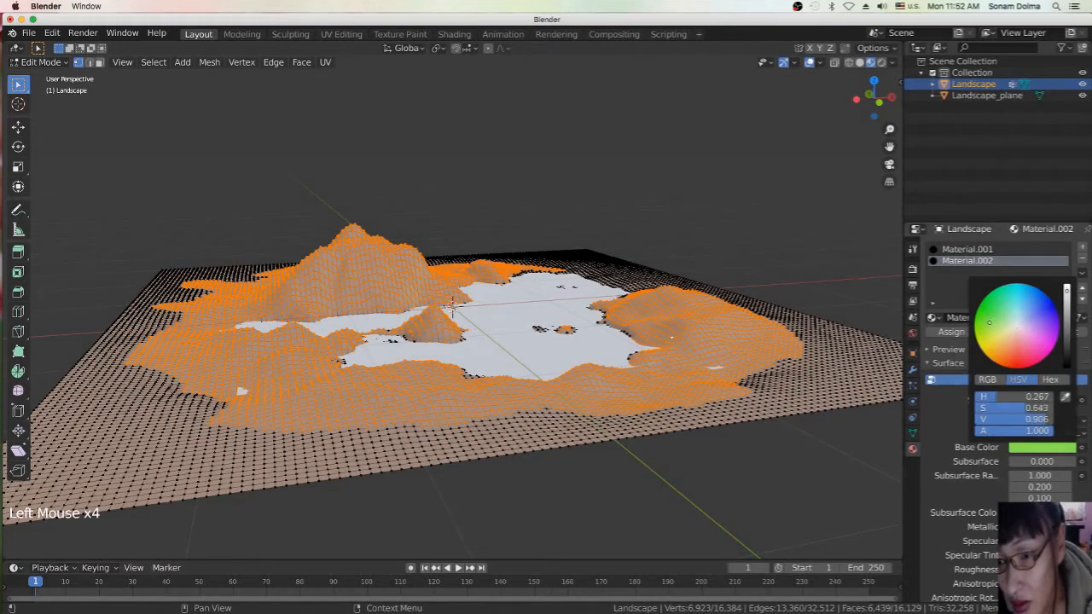
left_click_drag(1069, 316, 1068, 321)
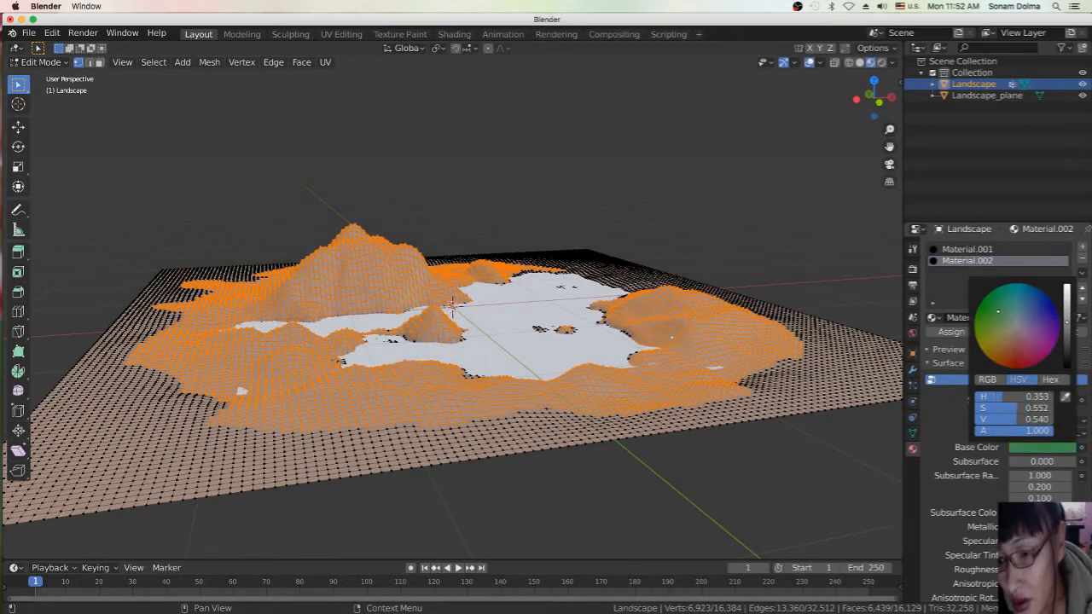
left_click_drag(1069, 323, 1068, 331)
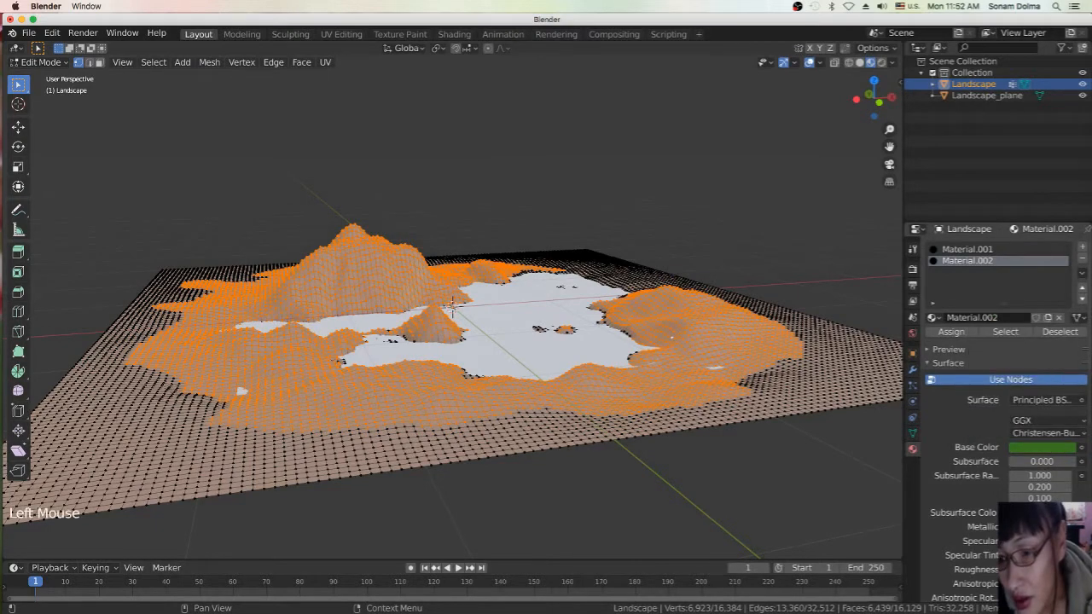
left_click(951, 332)
Deselect the H a1 vertex group and select the vertices of the L a1 group.
middle_click_drag(477, 443, 401, 449)
left_click(913, 433)
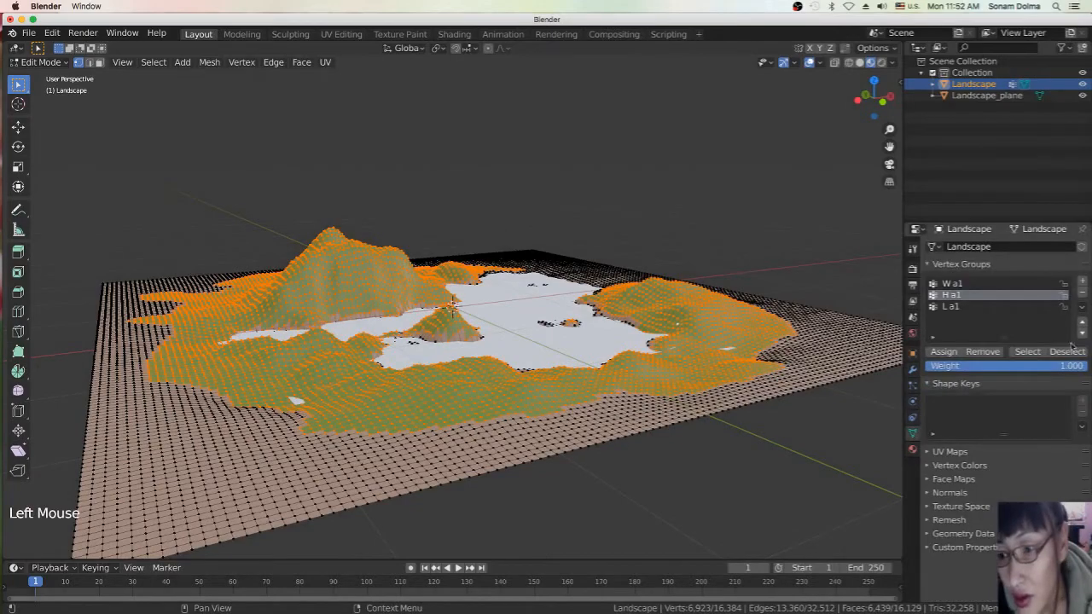
left_click(1067, 351)
left_click(950, 307)
left_click(1027, 351)
Circle-select more vertices around the terrain's flat outer area and assign the enlarged selection to the L a1 vertex group.
mouse_move(477, 358)
middle_mouse_down()
mouse_move(511, 324)
mouse_move(573, 295)
mouse_move(597, 171)
middle_mouse_up()
scroll(573, 294, "down", 3)
key("c")
mouse_move(563, 192)
left_mouse_down()
mouse_move(472, 130)
mouse_move(369, 156)
mouse_move(326, 214)
mouse_move(294, 318)
mouse_move(292, 375)
mouse_move(358, 431)
mouse_move(452, 474)
mouse_move(522, 469)
mouse_move(559, 399)
mouse_move(598, 365)
left_mouse_up()
mouse_move(633, 290)
left_mouse_down()
mouse_move(384, 433)
mouse_move(298, 321)
left_mouse_up()
mouse_move(559, 190)
left_mouse_down()
mouse_move(607, 249)
mouse_move(581, 210)
left_mouse_up()
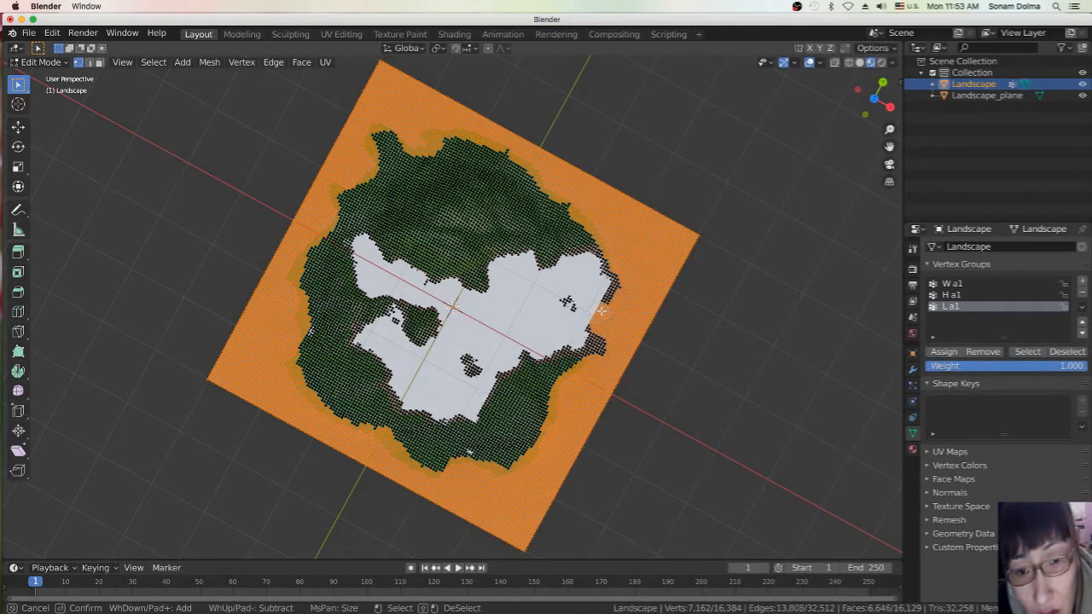
left_click(944, 352)
Add a third material slot with a new bright green material and assign it to the selected L a1 lowland vertices.
middle_click_drag(649, 281, 714, 281)
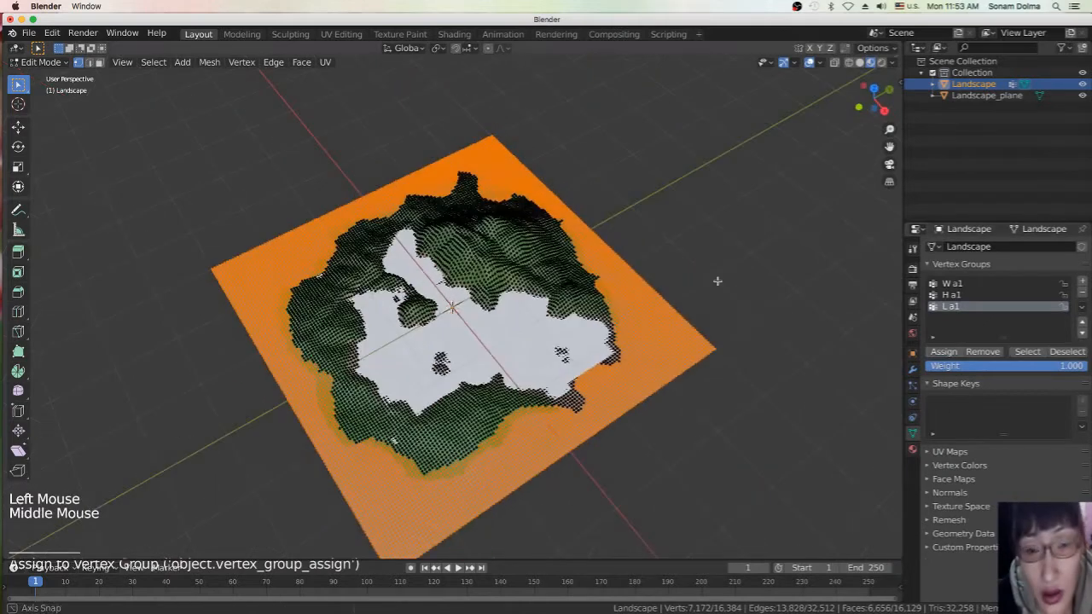
left_click(913, 451)
left_click(1081, 247)
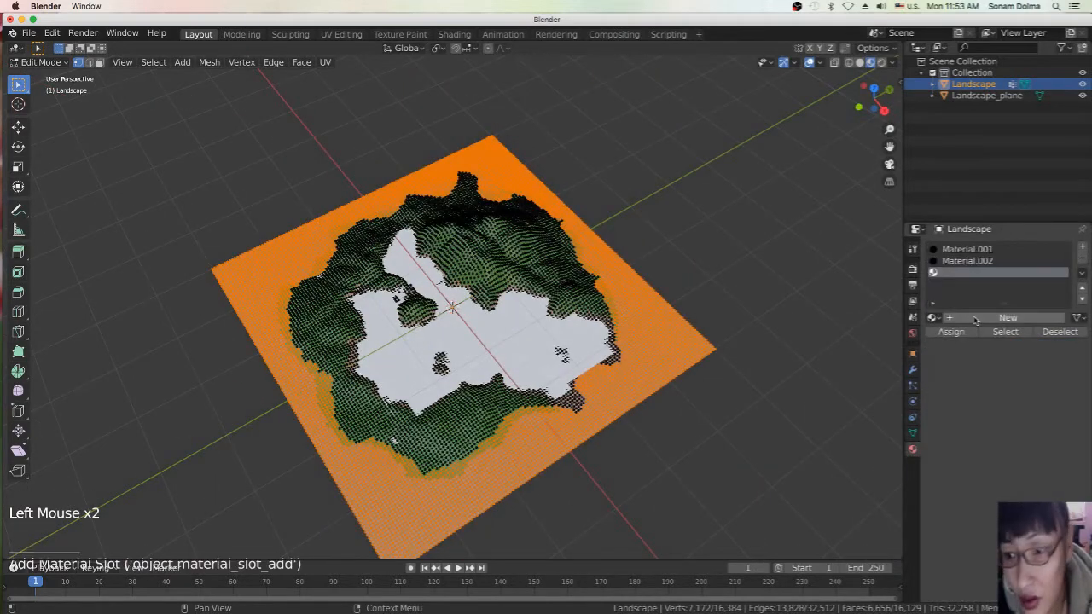
left_click(976, 317)
left_click(1042, 447)
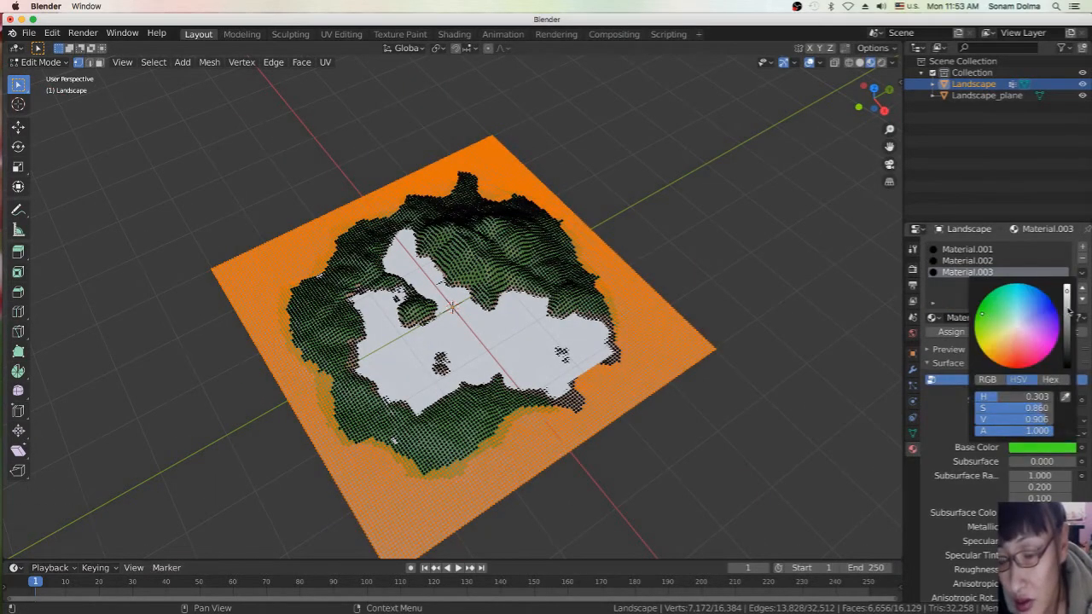
left_click(1026, 446)
left_click(950, 332)
Return the terrain to Object Mode and view the assigned material colors around the lake.
middle_click_drag(410, 446, 546, 375)
scroll(546, 375, "up", 5)
middle_click_drag(256, 512, 222, 512)
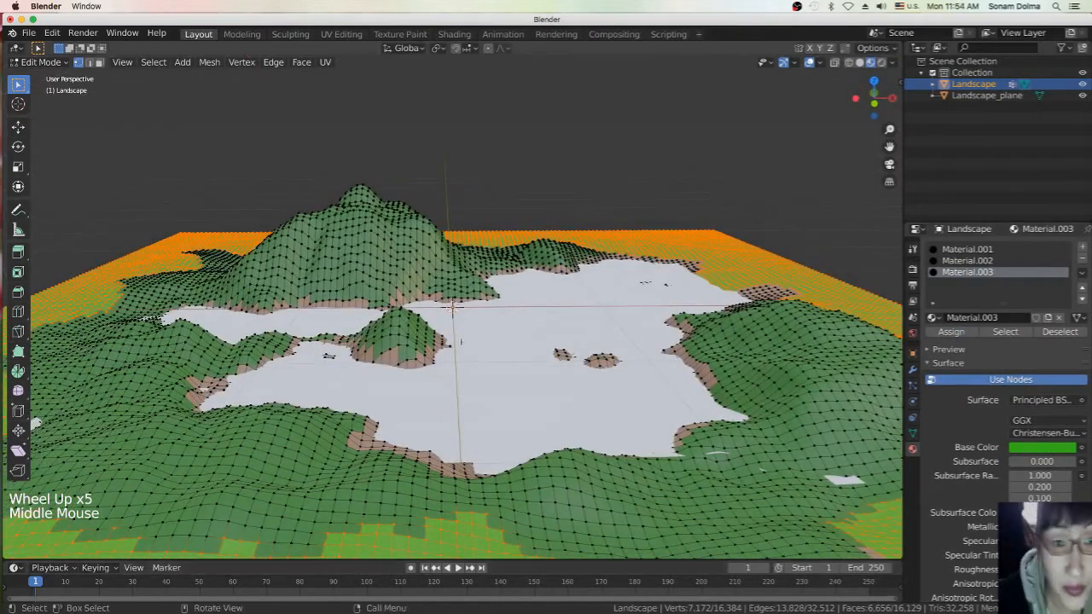
left_click(34, 62)
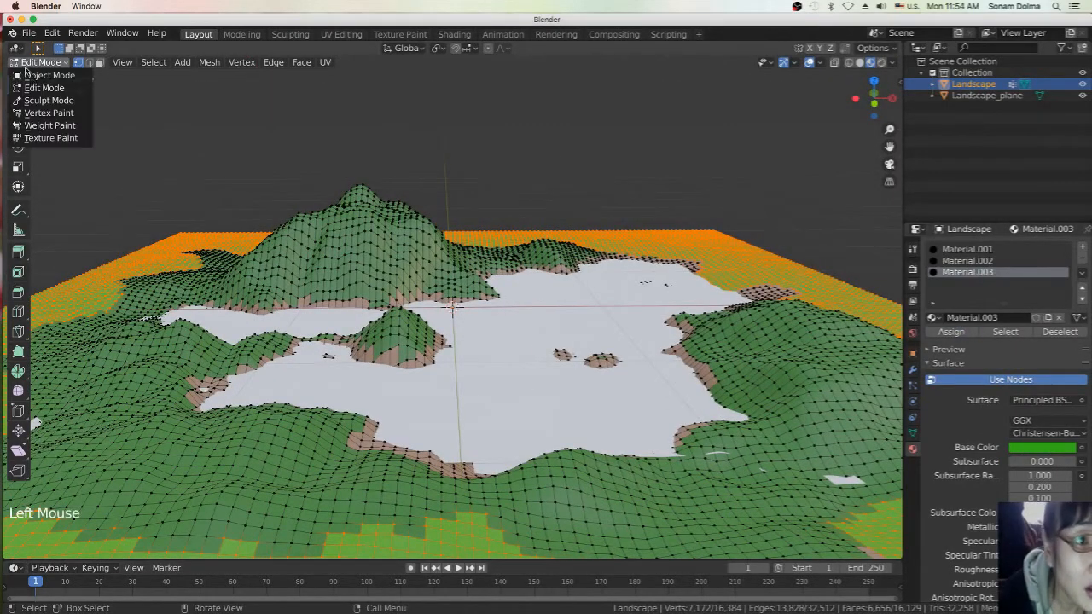
left_click(39, 76)
middle_click_drag(97, 151, 80, 142)
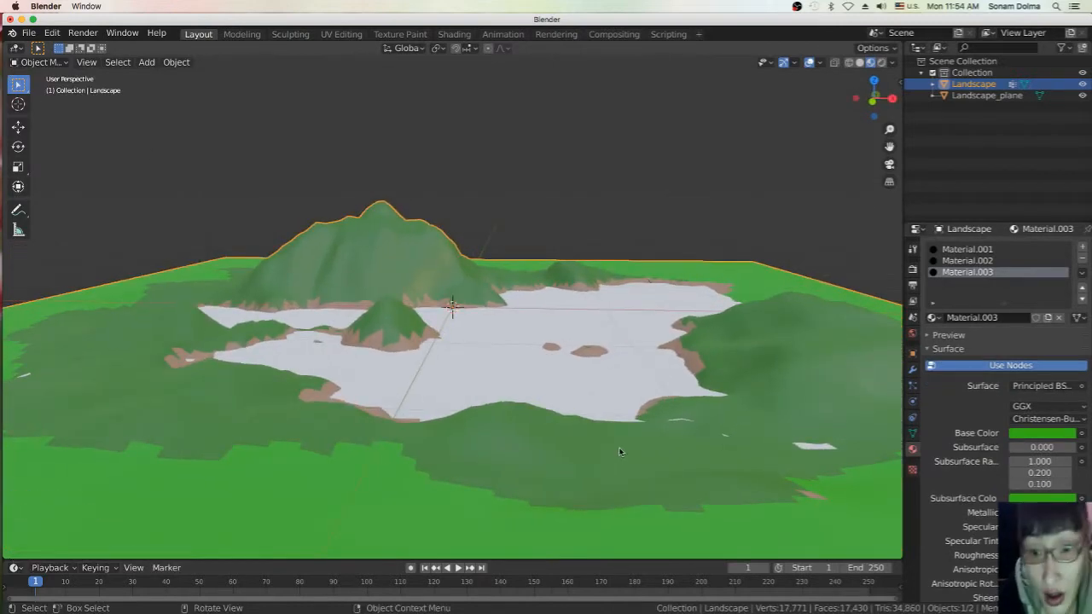
Lower the specular of Material.002, the dark green hill material.
left_click(967, 260)
scroll(1031, 476, "down", 4)
left_click_drag(1041, 435, 1011, 435)
scroll(951, 243, "up", 7)
Copy Material.001's brown base color to its subsurface color, and set its sheen tint to 0.383 and specular to 0.492.
left_click(969, 249)
scroll(973, 256, "down", 2)
left_click_drag(1033, 389, 1042, 453)
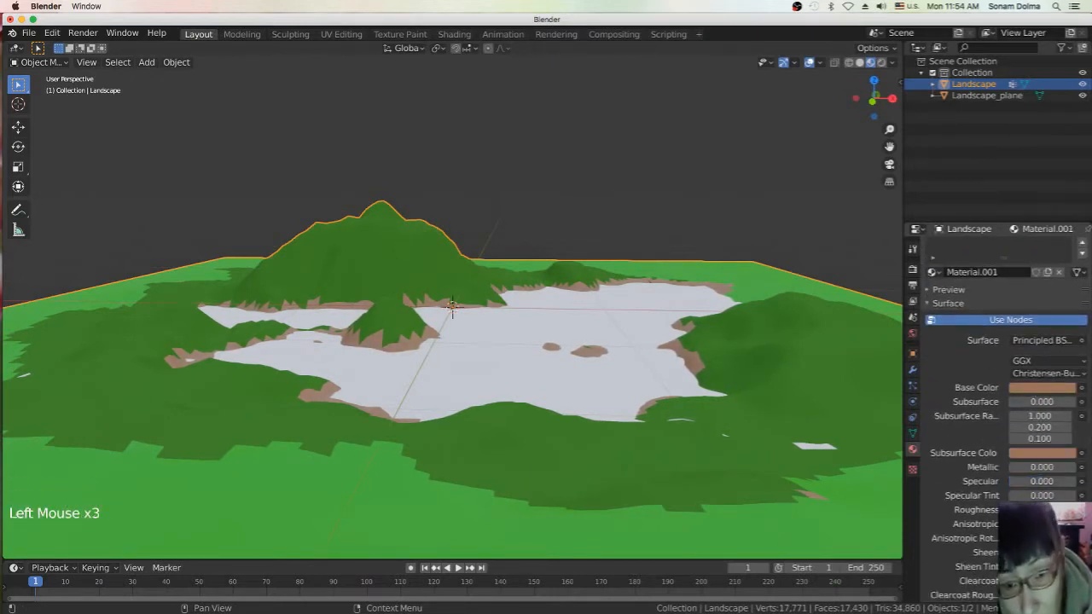
scroll(1036, 491, "down", 3)
left_click_drag(1042, 498, 1034, 498)
mouse_move(1041, 413)
left_mouse_down()
mouse_move(1067, 413)
mouse_move(1056, 413)
left_mouse_up()
Check the brown shoreline's shine up close and reduce the specular of Material.001.
middle_click_drag(584, 305, 614, 316)
scroll(631, 314, "up", 4)
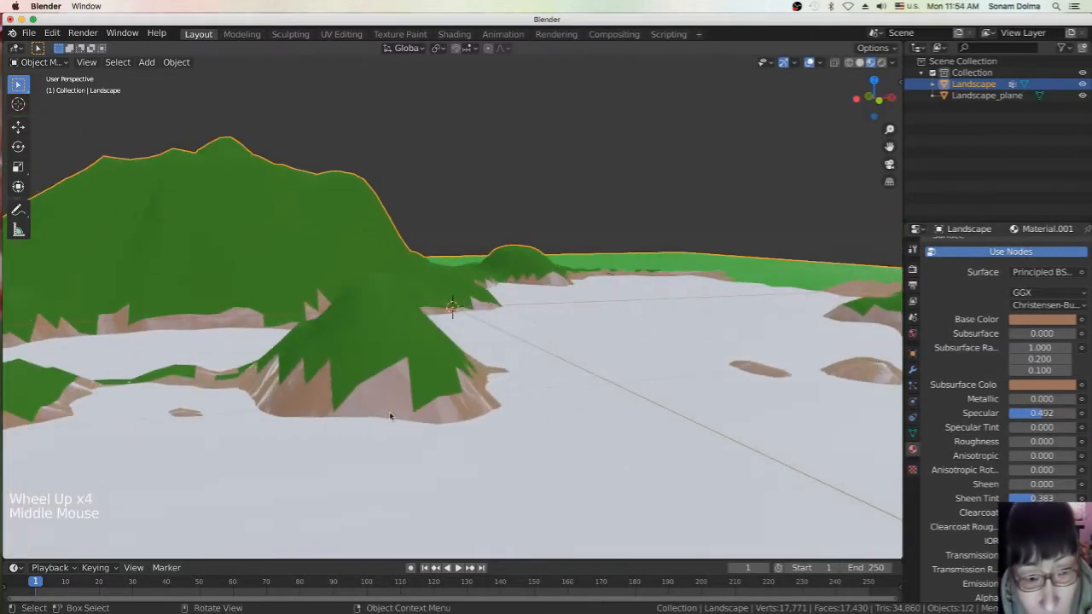
scroll(395, 365, "down", 2)
scroll(633, 332, "up", 1)
middle_click_drag(634, 332, 631, 339)
mouse_move(1042, 413)
left_mouse_down()
mouse_move(1046, 427)
mouse_move(1031, 427)
left_mouse_up()
Examine the shoreline and hill materials from several angles and distances.
middle_click_drag(554, 375, 567, 341)
scroll(538, 347, "down", 2)
scroll(568, 358, "up", 3)
scroll(555, 353, "down", 1)
scroll(607, 329, "up", 1)
scroll(607, 329, "down", 3)
middle_click_drag(636, 334, 600, 348)
scroll(970, 313, "up", 5)
Set the specular and roughness of Material.003, the lowland green, to 0 and its anisotropic value to 0.250.
left_click(969, 273)
scroll(978, 417, "down", 1)
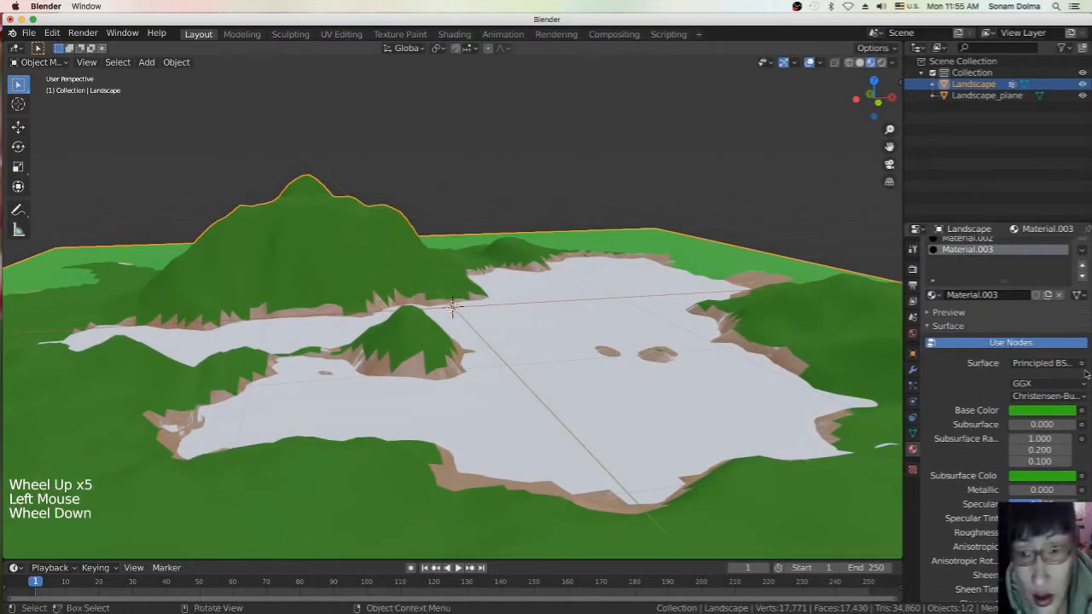
left_click_drag(1040, 504, 1058, 478)
scroll(1006, 427, "down", 3)
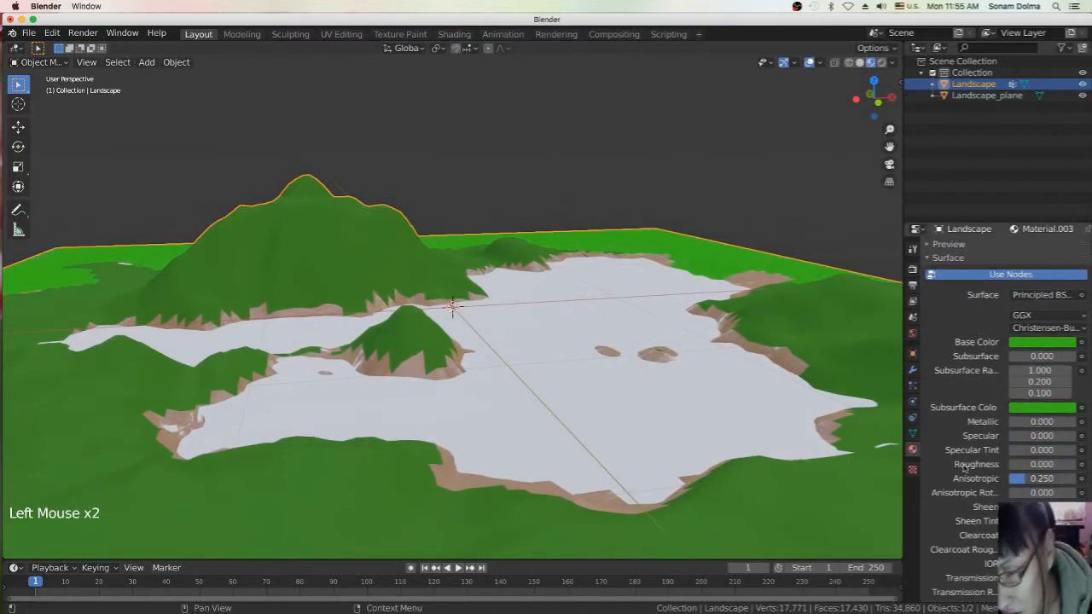
mouse_move(1024, 422)
left_mouse_down()
mouse_move(1039, 422)
mouse_move(1022, 422)
left_mouse_up()
Give the water plane a new material with a pale blue base color (hue 0.511, saturation 0.200, value 0.713) and a matching subsurface color.
left_click(614, 407)
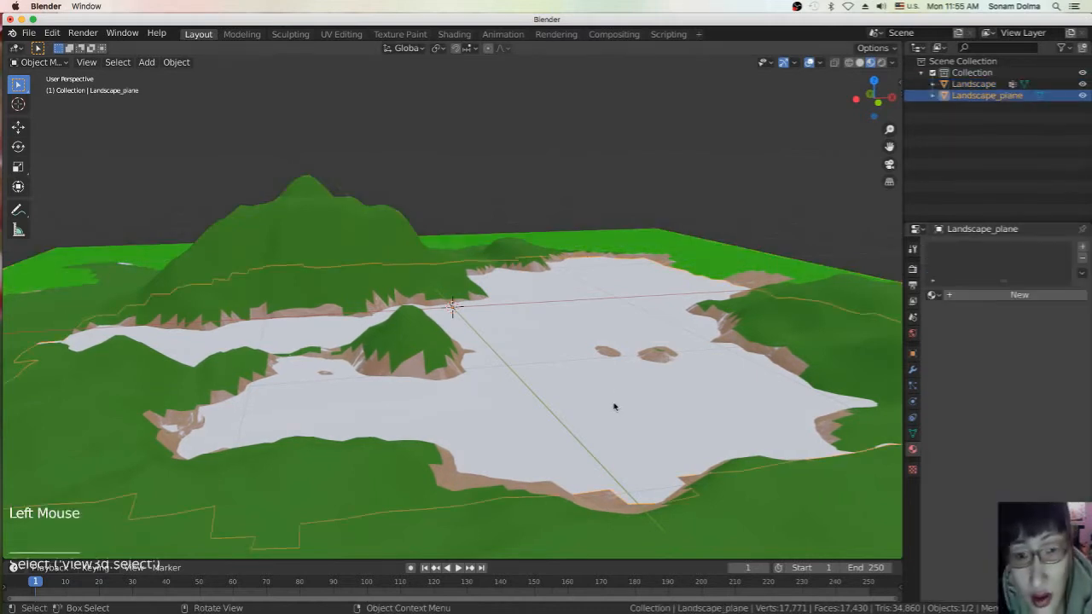
scroll(614, 407, "down", 2)
middle_click_drag(615, 340, 598, 342)
left_click(1020, 294)
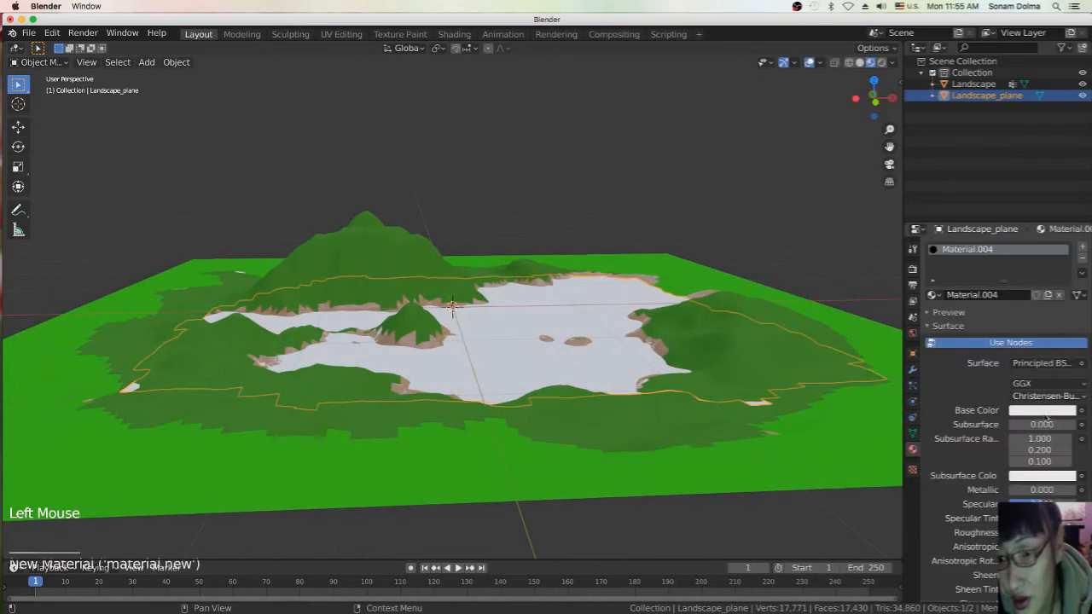
left_click(1042, 410)
left_click_drag(1015, 283, 1017, 280)
left_click(1048, 412)
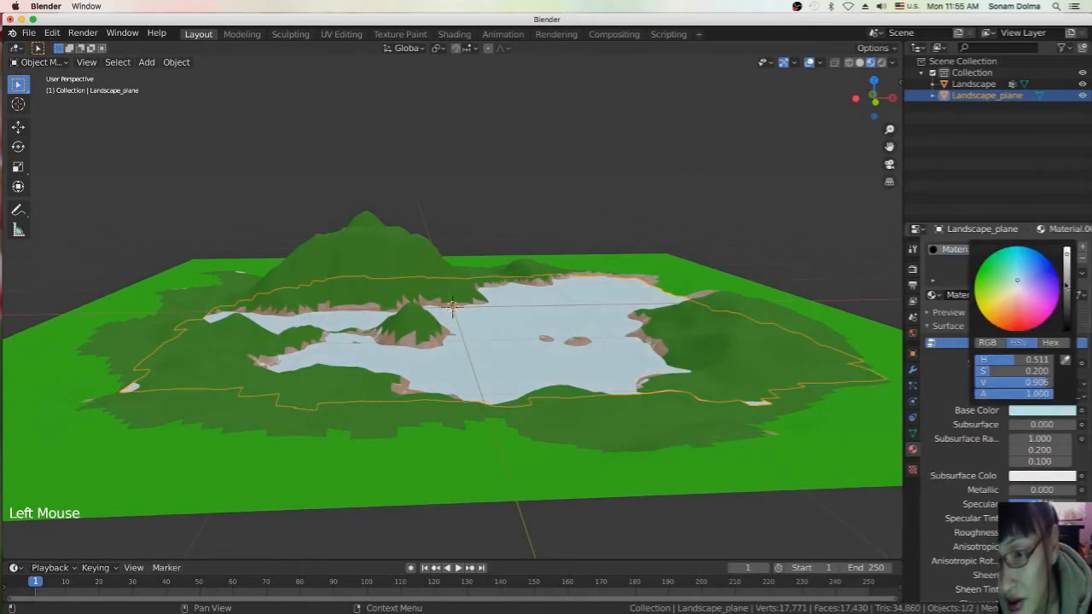
left_click(1066, 271)
scroll(664, 430, "up", 4)
middle_click_drag(666, 441, 768, 437)
scroll(751, 429, "down", 2)
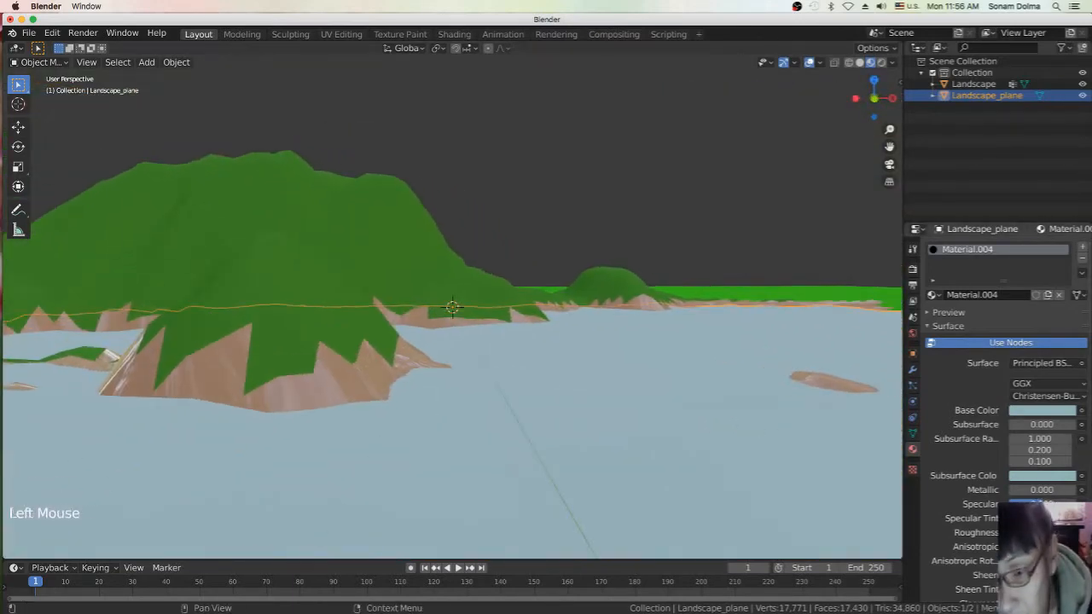
Set the water material's metallic to 0.683, specular tint to 0.258 and anisotropic to 0.442.
scroll(998, 384, "down", 13)
left_click(675, 440)
scroll(674, 440, "down", 1)
scroll(673, 440, "down", 2)
middle_click_drag(673, 440, 685, 441)
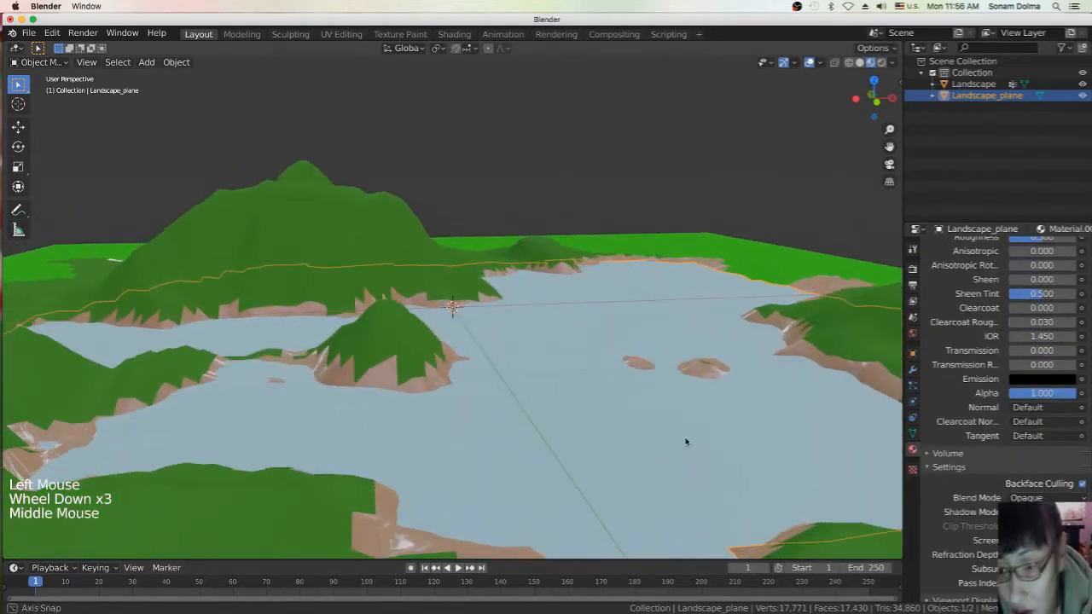
left_click(862, 350)
left_click(654, 441)
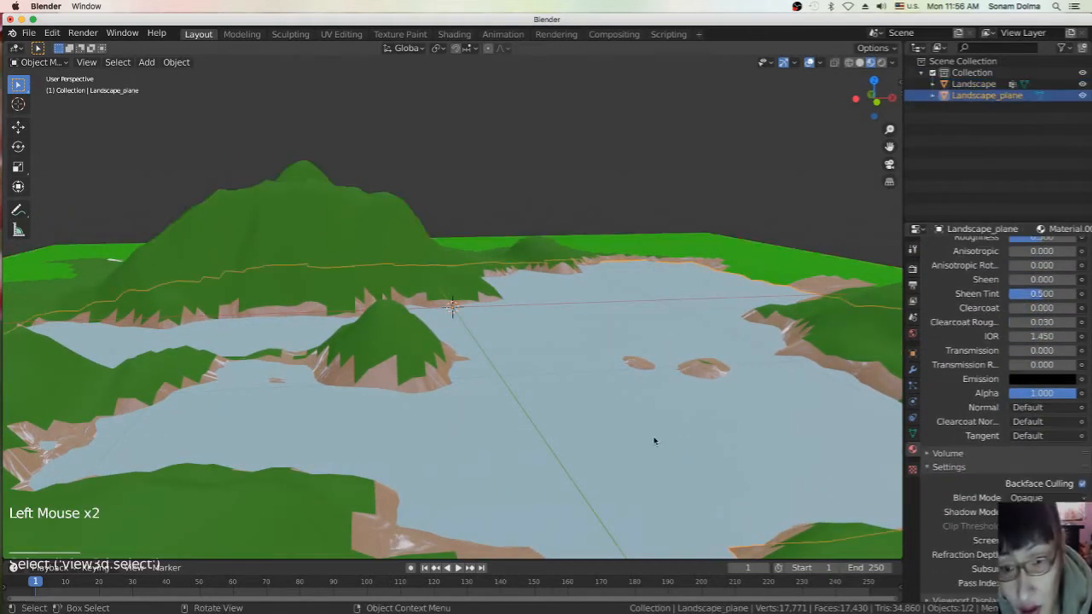
scroll(1037, 431, "up", 10)
left_click_drag(1041, 422, 1073, 422)
middle_click_drag(704, 369, 628, 365)
left_click_drag(1055, 451, 1065, 451)
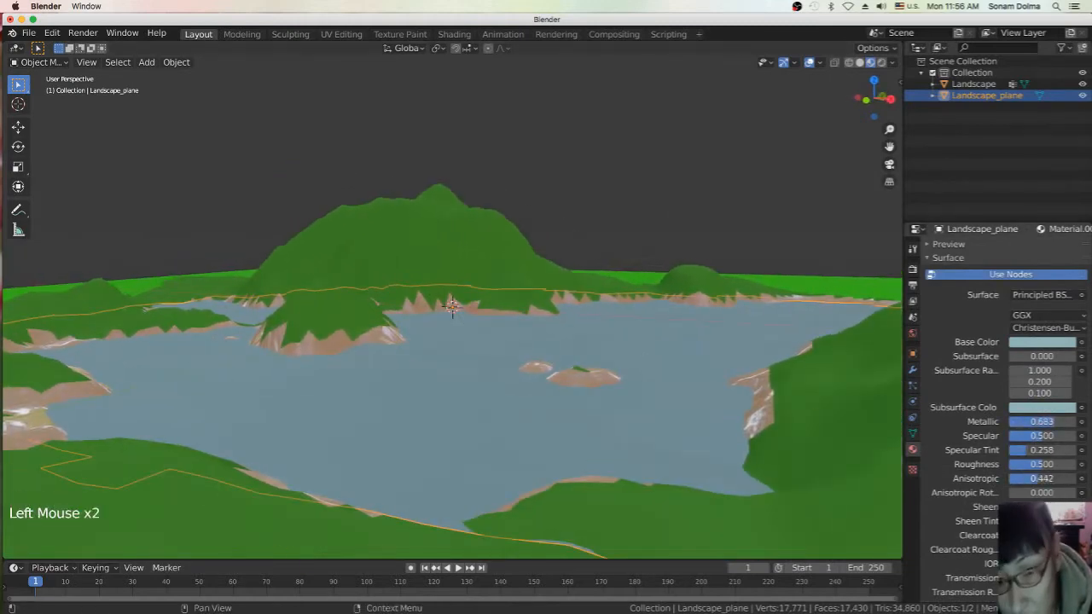
Adjust the water material to metallic 0.467, roughness 0.333, anisotropic 0.217 and anisotropic rotation 0.350.
left_click_drag(1034, 492, 1033, 492)
middle_click_drag(760, 407, 636, 424)
mouse_move(1043, 479)
left_mouse_down()
mouse_move(1026, 479)
mouse_move(1030, 464)
left_mouse_up()
left_click_drag(1054, 421, 1046, 421)
middle_click_drag(751, 401, 674, 457)
left_click(913, 269)
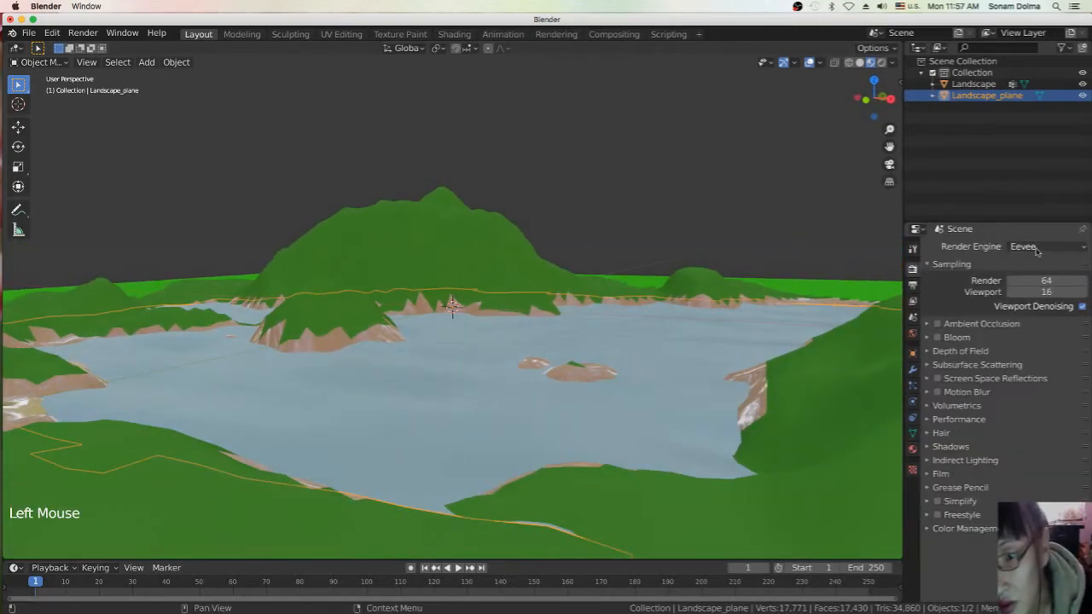
left_click(913, 285)
left_click(913, 269)
Add a sun light to the scene.
scroll(629, 294, "down", 3)
middle_click_drag(629, 295, 629, 290)
scroll(629, 290, "down", 5)
right_click(512, 164)
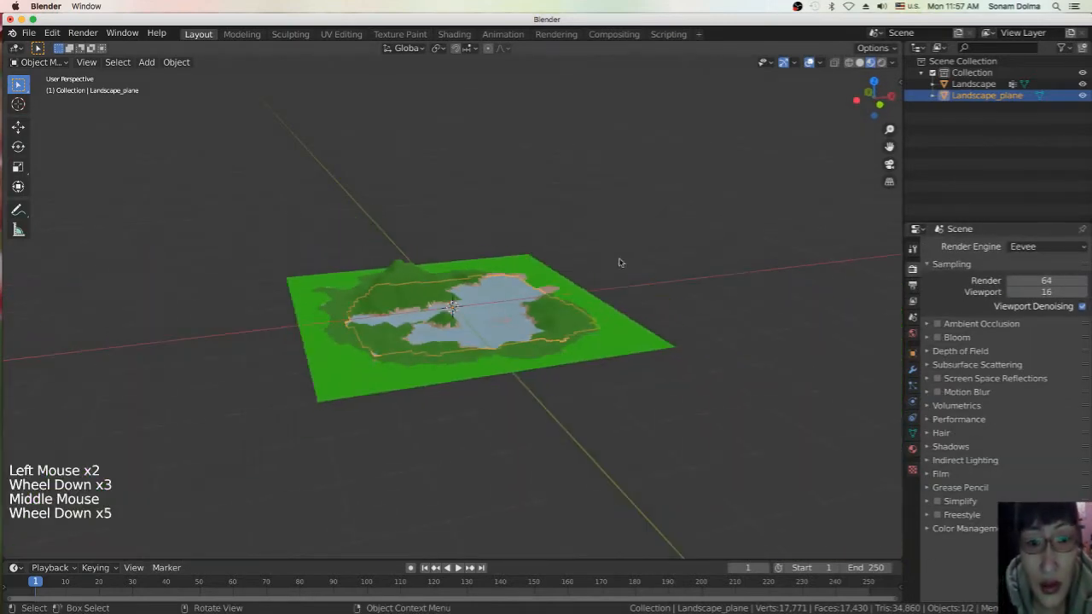
key("shift+a")
mouse_move(541, 291)
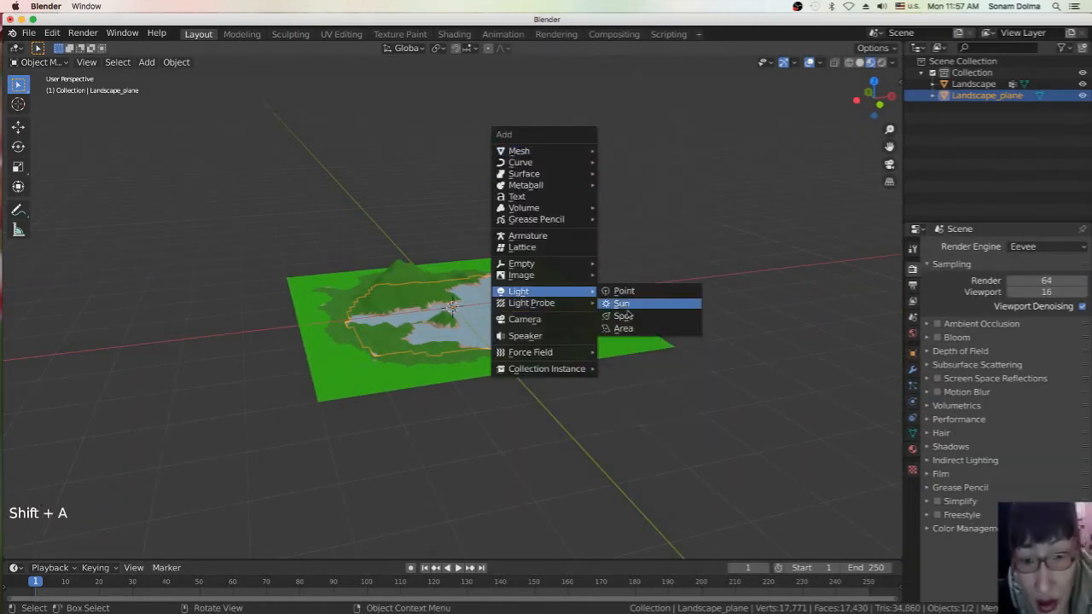
left_click(636, 303)
Raise the sun light about 3.5 m above the landscape along the Z axis.
middle_click_drag(365, 357, 444, 317)
middle_click_drag(443, 317, 447, 302)
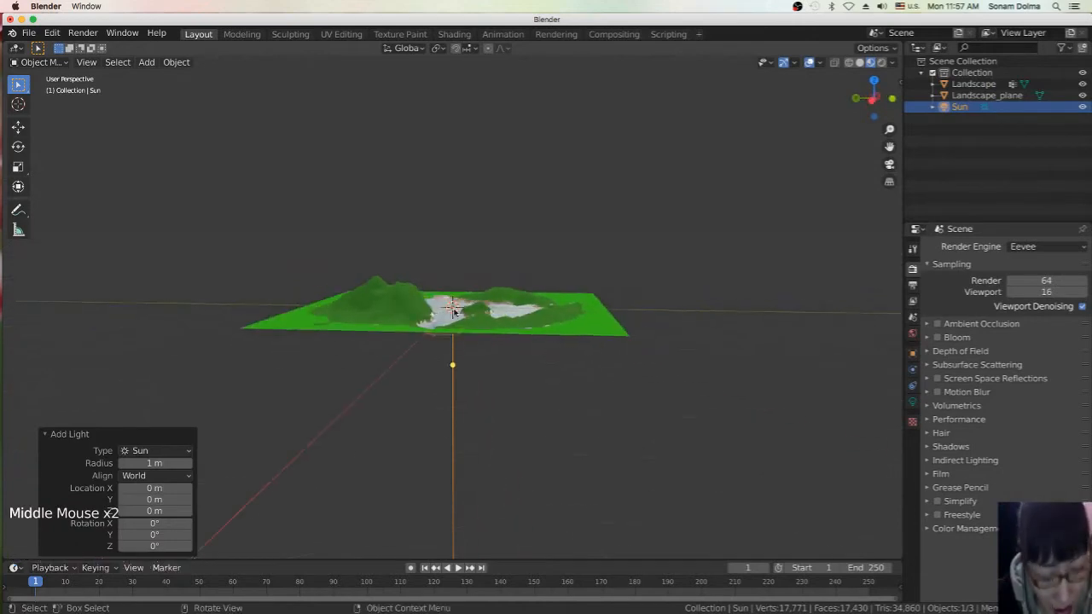
key("g")
key("z")
left_click(458, 122)
Tilt the sun light and move it about 4.9 m along X, 0.2 m along Y and 1 m up, checking the lit water.
middle_click_drag(554, 269, 423, 276)
key("r")
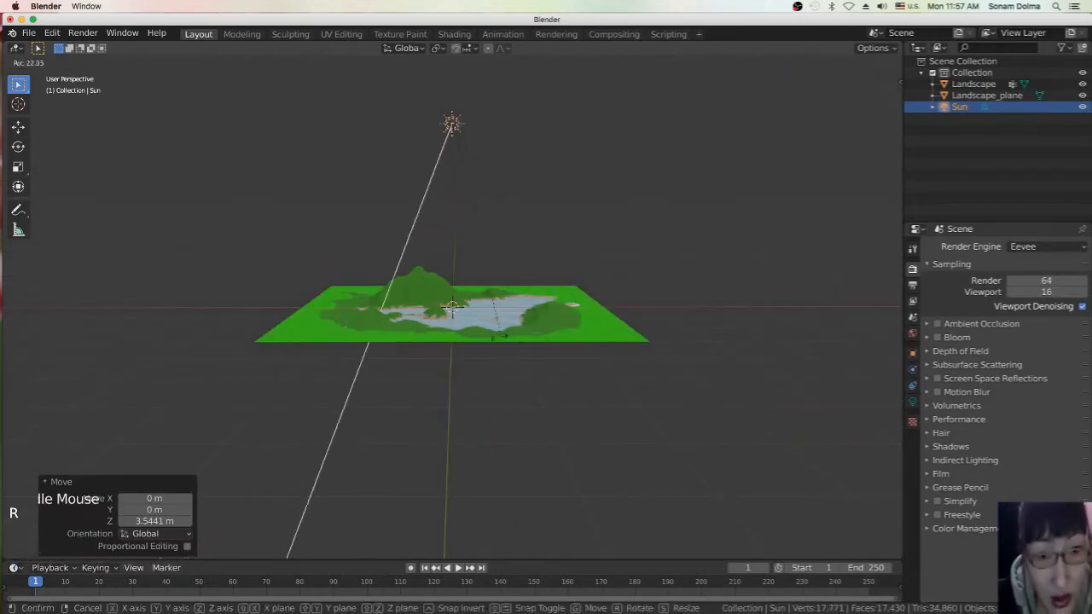
left_click(478, 319)
scroll(453, 234, "down", 3)
key("g")
left_click(589, 221)
scroll(511, 358, "up", 6)
middle_click_drag(564, 273, 520, 375)
scroll(520, 375, "up", 2)
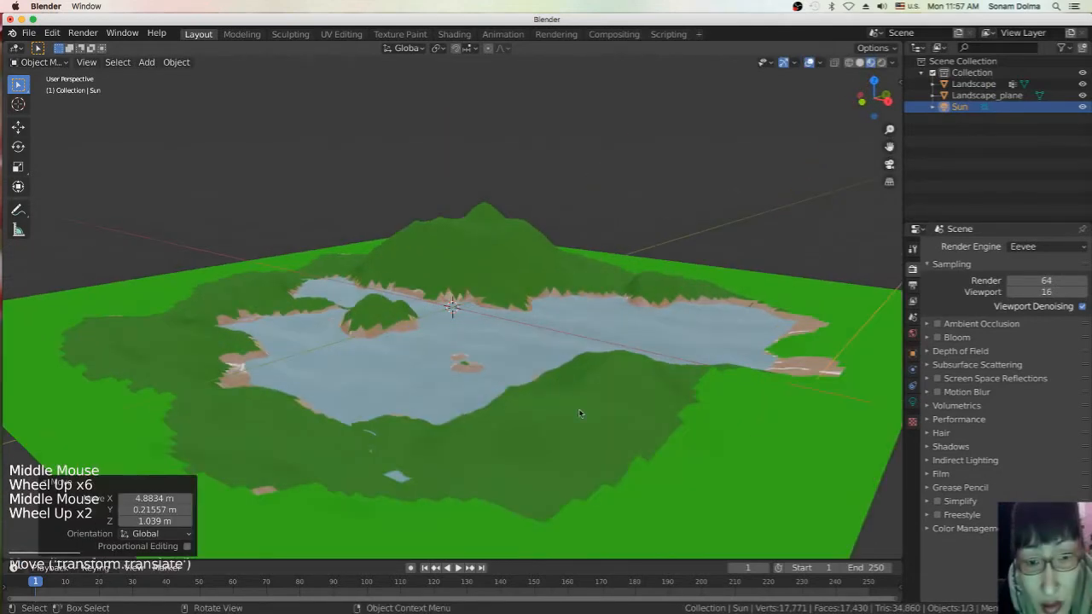
scroll(568, 419, "down", 2)
scroll(569, 419, "up", 6)
middle_click_drag(569, 419, 459, 402)
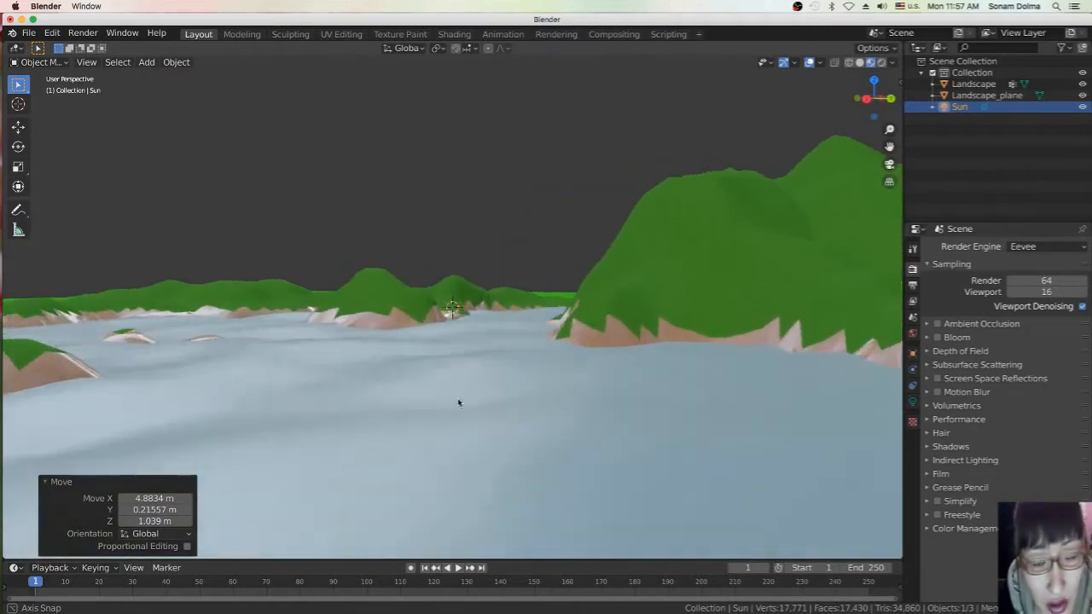
Set the water material's first subsurface radius to 3.800, metallic to 0.267, specular to 0.442 and specular tint to 0.383.
left_click(478, 422)
left_click(912, 450)
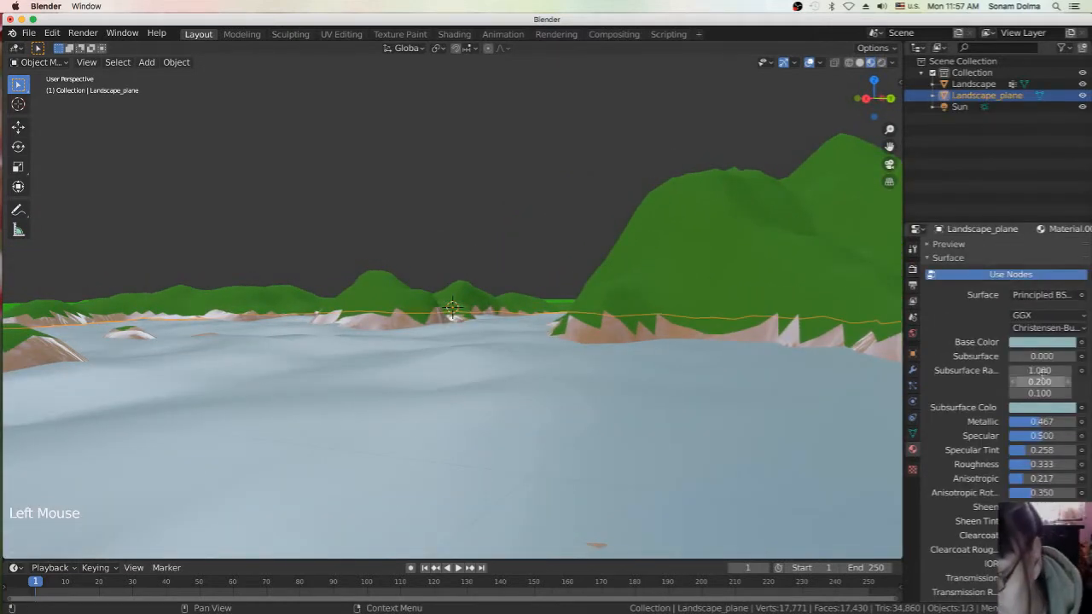
left_click(1033, 375)
scroll(1039, 493, "down", 2)
scroll(1037, 495, "down", 3)
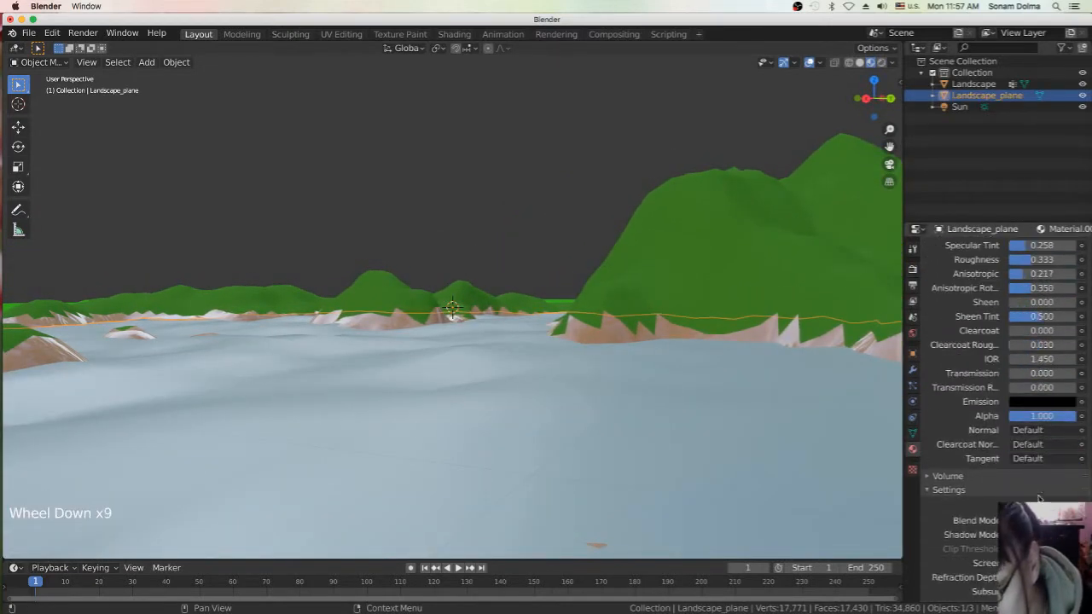
scroll(935, 495, "down", 1)
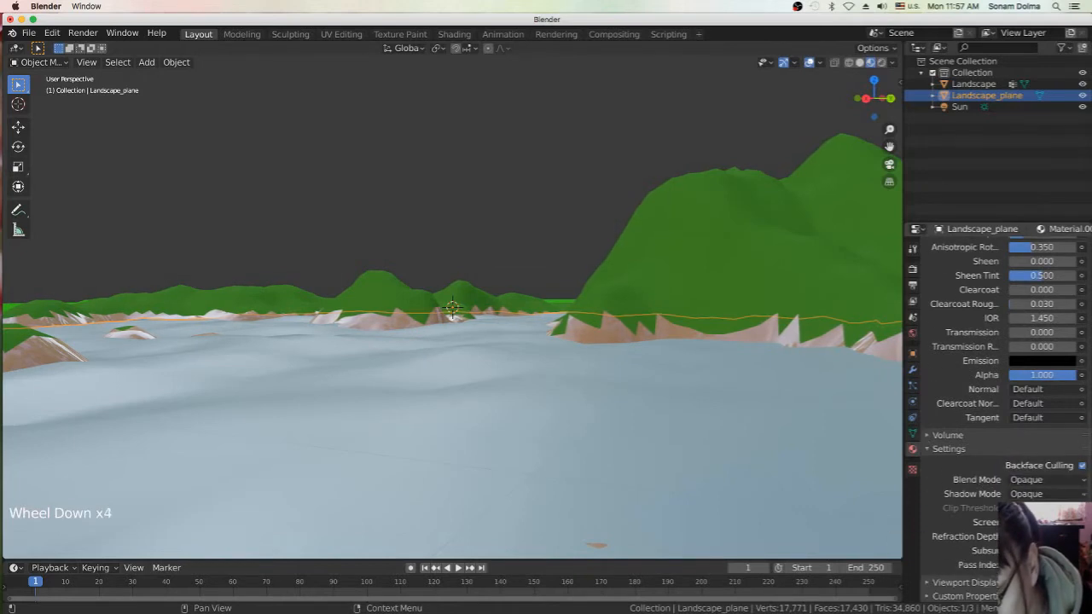
scroll(970, 457, "up", 13)
middle_click_drag(459, 412, 493, 415)
left_click_drag(1041, 472, 1020, 486)
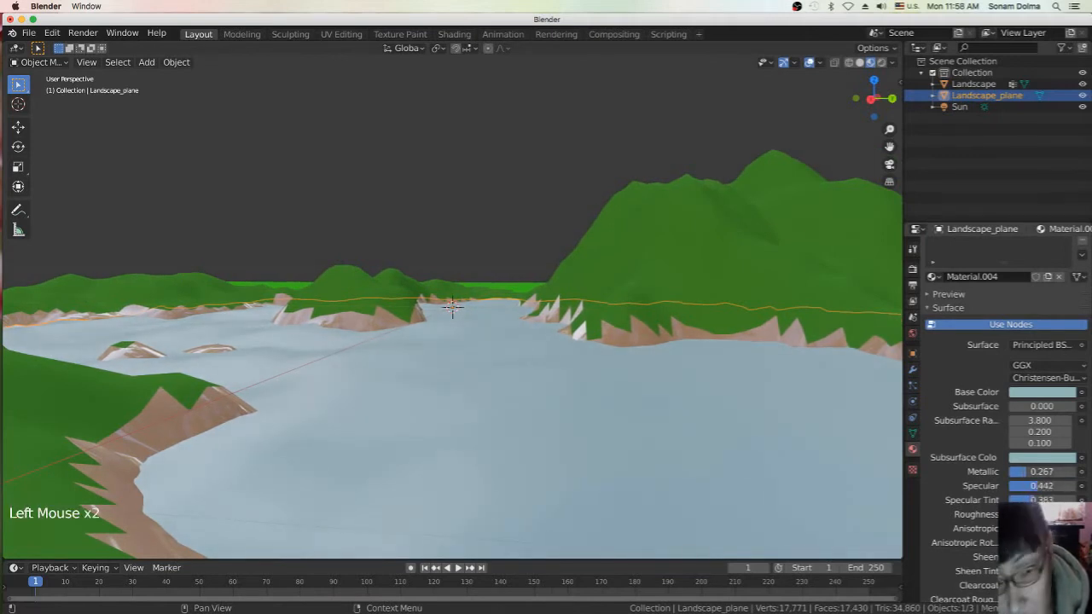
Set the water material's sheen to 0.408, clearcoat to 0.350 and clearcoat roughness to 0.
scroll(998, 409, "down", 3)
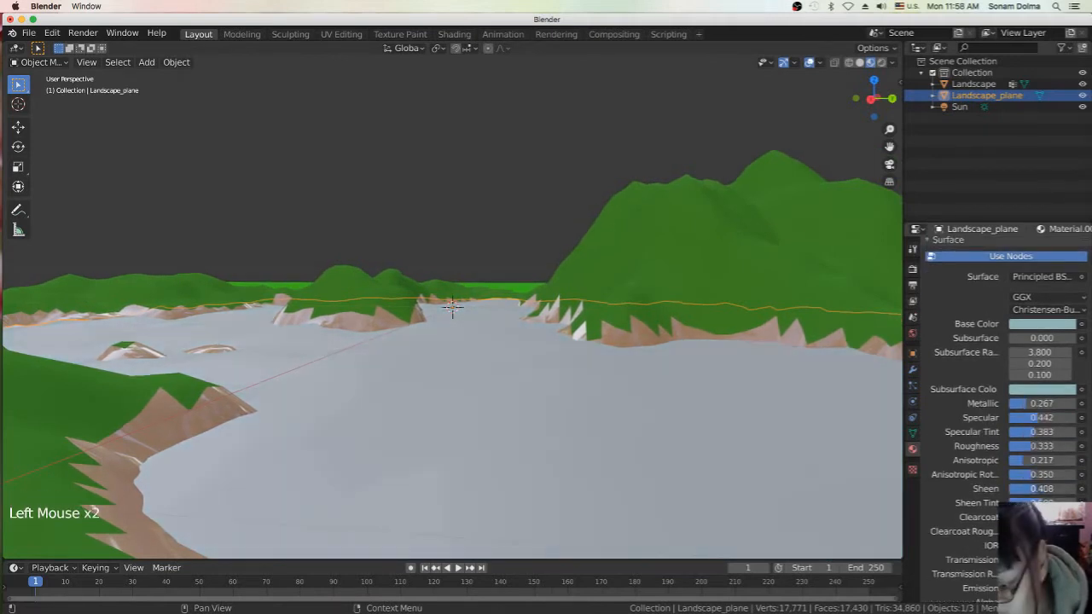
mouse_move(716, 409)
middle_mouse_down()
mouse_move(707, 414)
mouse_move(731, 415)
middle_mouse_up()
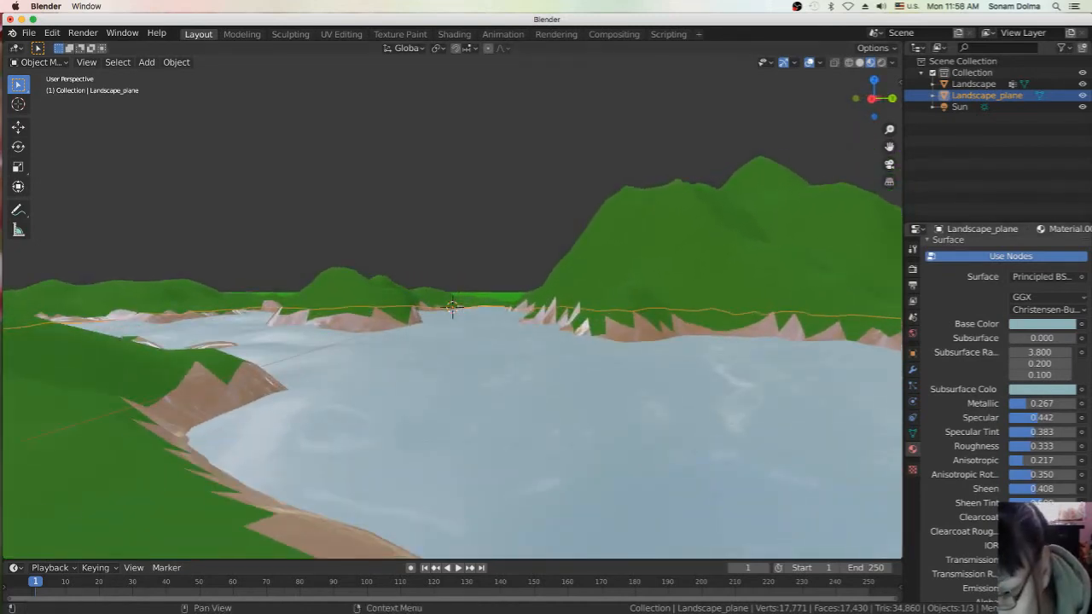
left_click(731, 414)
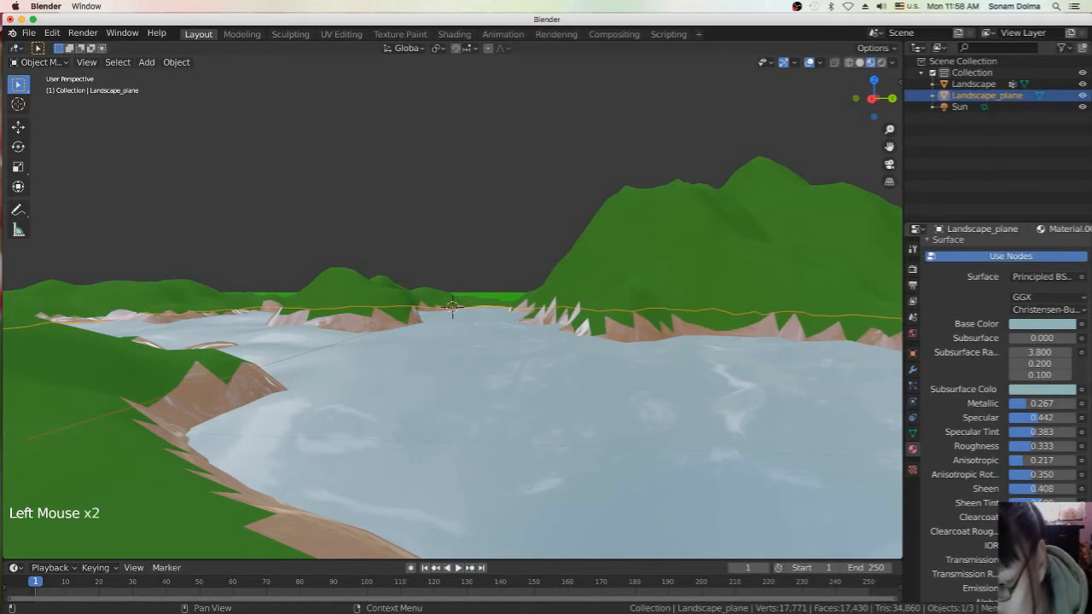
Darken the water material's base color and subsurface color to a deeper blue-grey, checking the lake surface.
left_click(1042, 323)
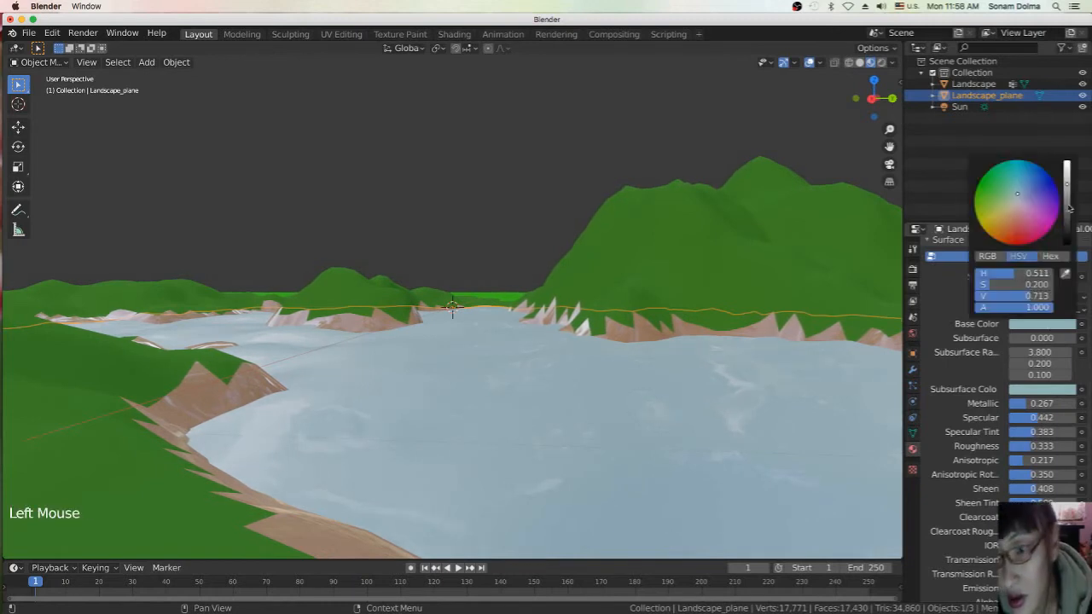
left_click_drag(1017, 199, 1067, 206)
left_click(1045, 386)
left_click_drag(1066, 252, 1066, 281)
middle_click_drag(550, 449, 588, 436)
scroll(800, 383, "down", 2)
scroll(793, 391, "up", 2)
middle_click_drag(793, 391, 657, 438)
left_click(658, 438)
left_click(655, 438)
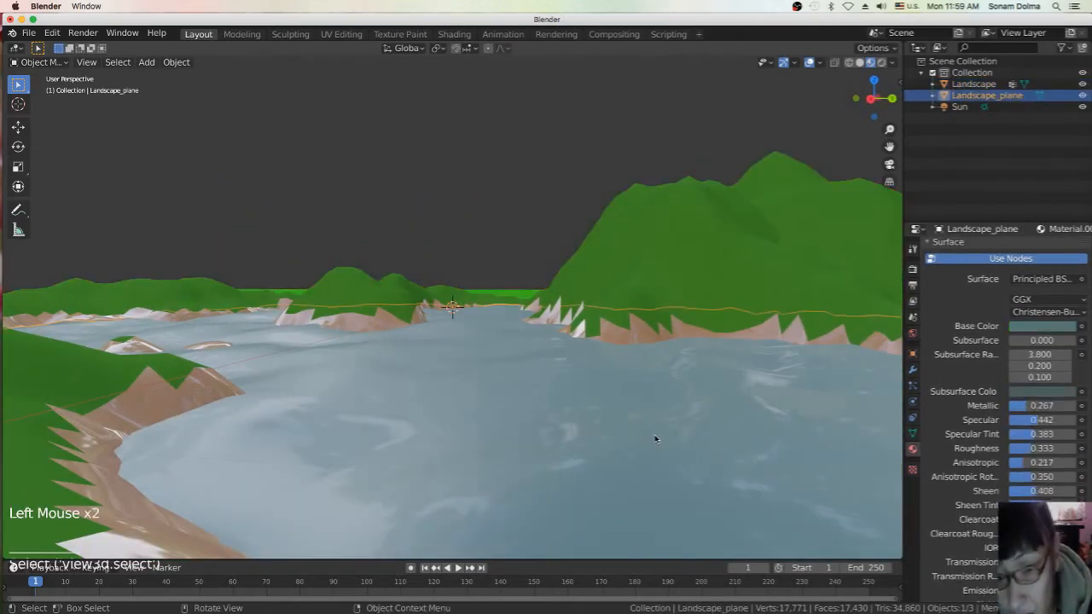
Set the water material's first two subsurface radius values to 2.700 and 1.500 and its metallic to 0.425.
left_click_drag(1031, 338, 1024, 338)
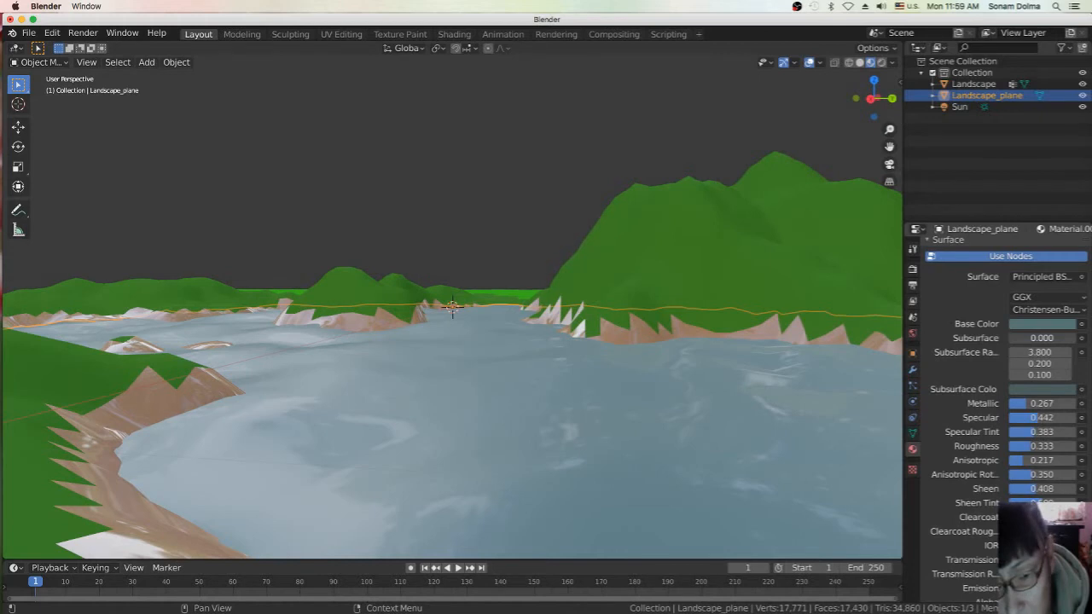
mouse_move(1034, 352)
left_mouse_down()
mouse_move(1021, 352)
mouse_move(1036, 364)
left_mouse_up()
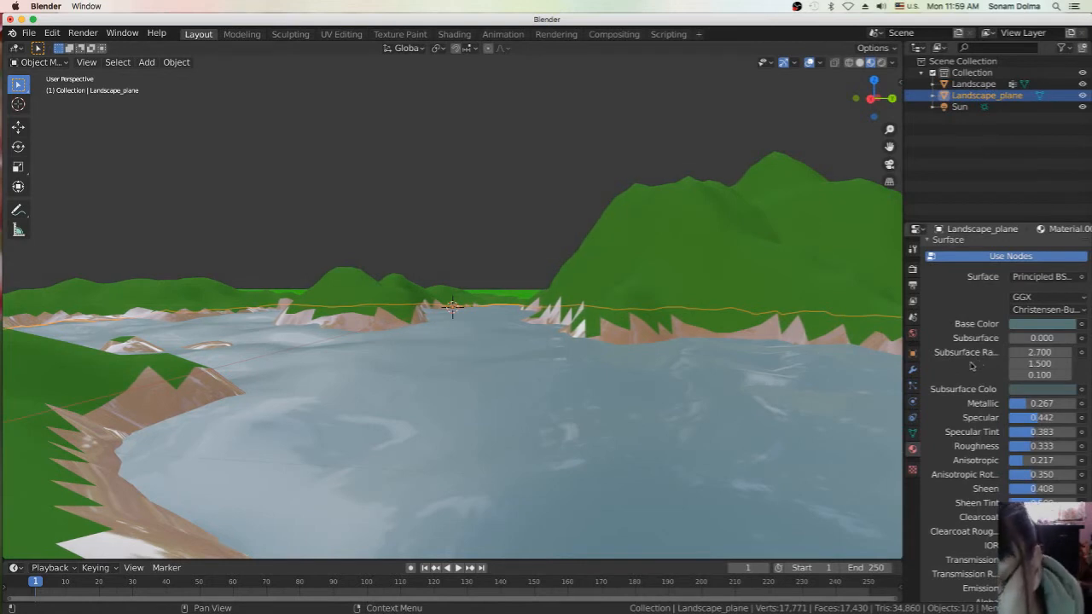
scroll(977, 363, "down", 2)
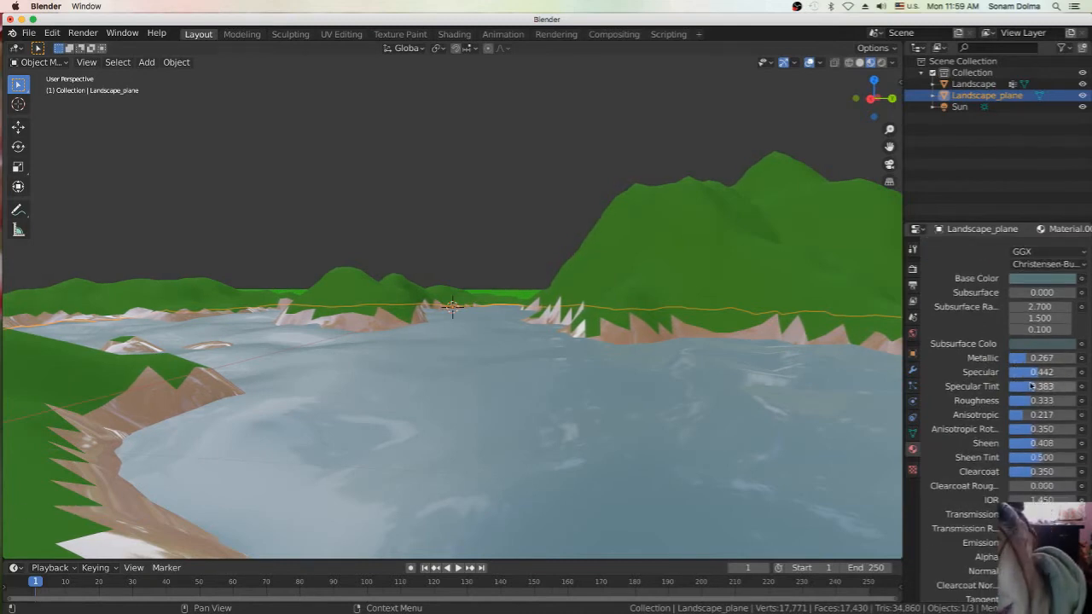
left_click_drag(1027, 361, 1032, 362)
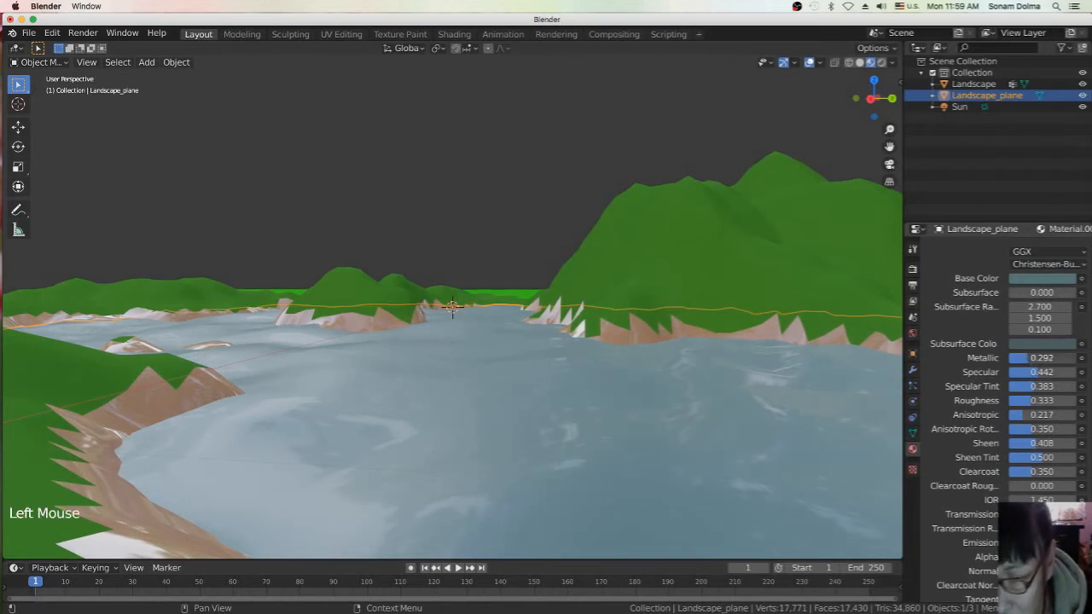
left_click_drag(1033, 362, 1030, 365)
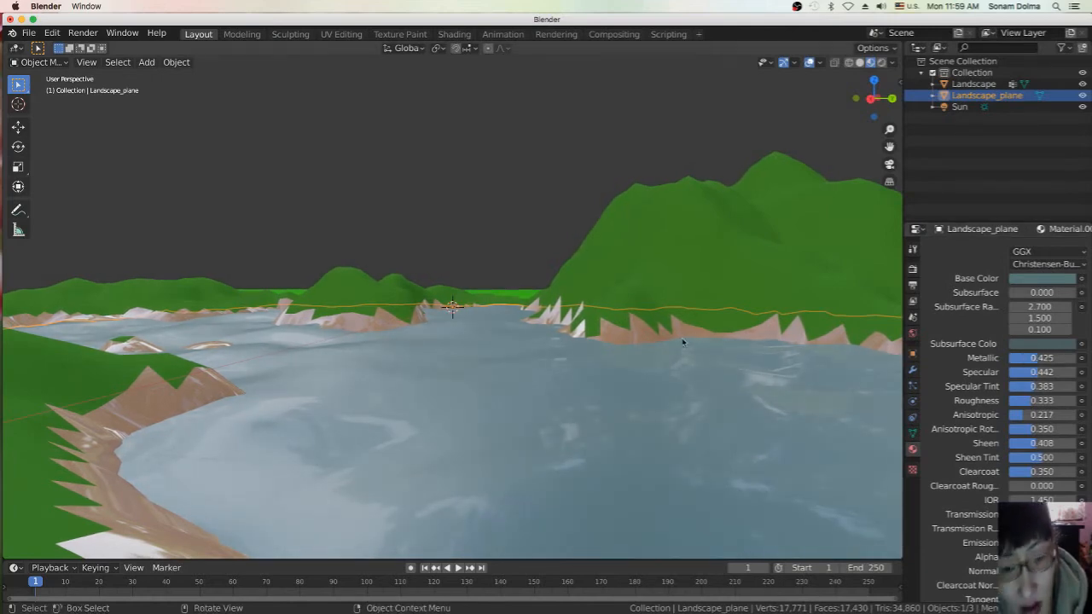
Examine the water's reflections and the small islands from several angles.
scroll(666, 350, "down", 3)
middle_click_drag(666, 349, 647, 360)
scroll(647, 360, "up", 1)
scroll(647, 360, "up", 1)
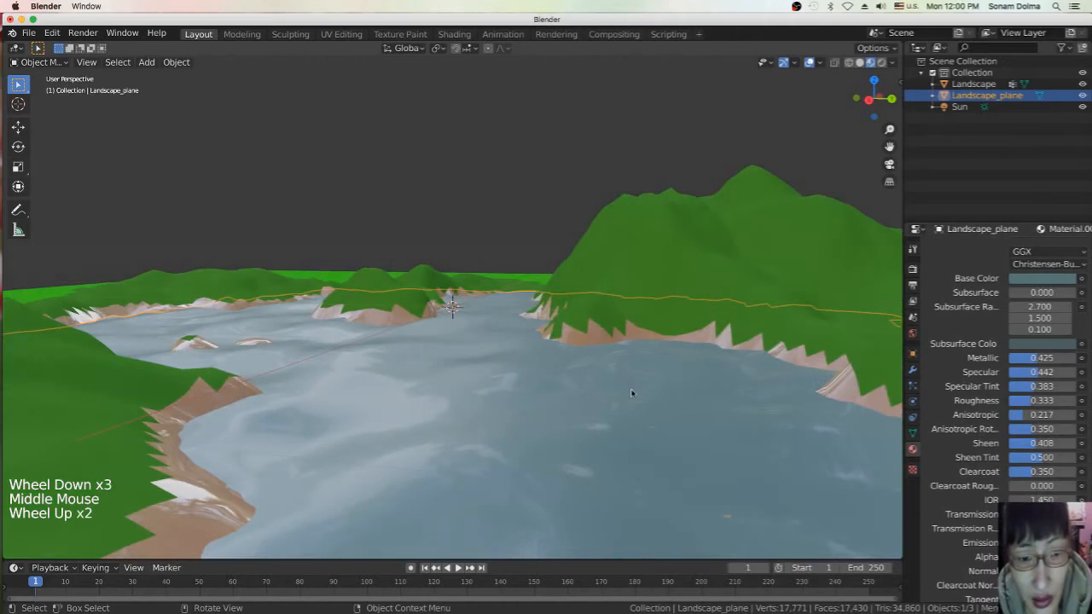
left_click(428, 435)
middle_click_drag(428, 435, 595, 424)
scroll(596, 424, "up", 2)
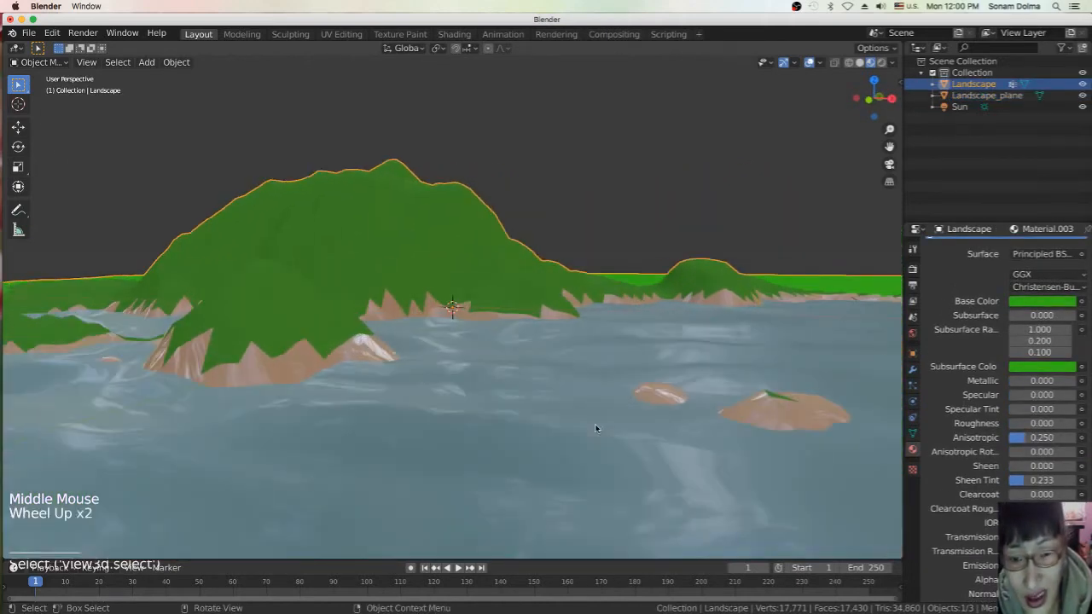
scroll(514, 417, "down", 1)
left_click(677, 378)
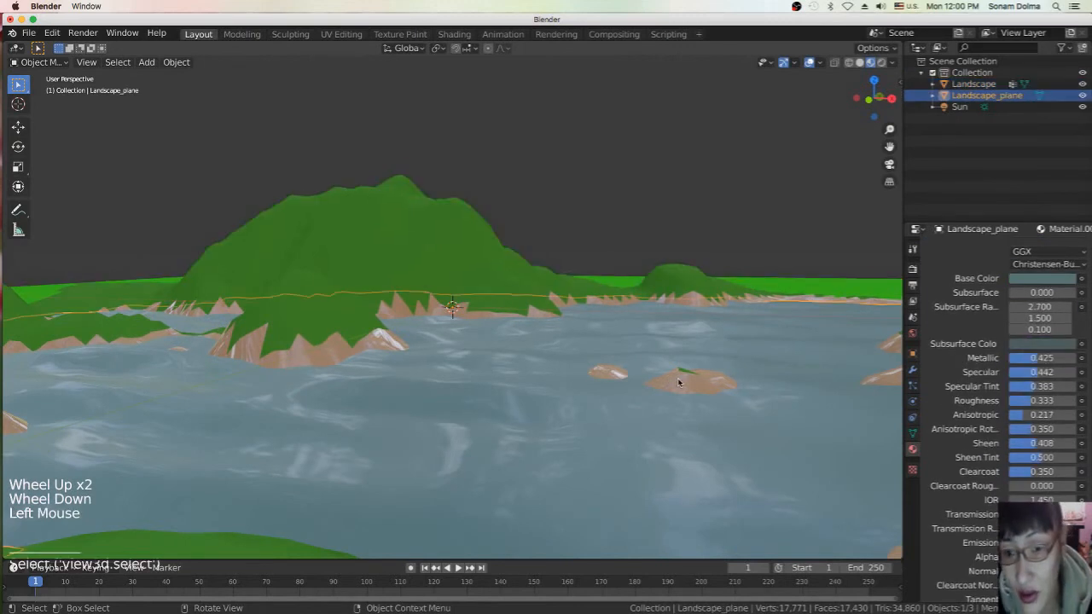
Set the roughness of the landscape's hill material, Material.002, to 0.425.
left_click(412, 234)
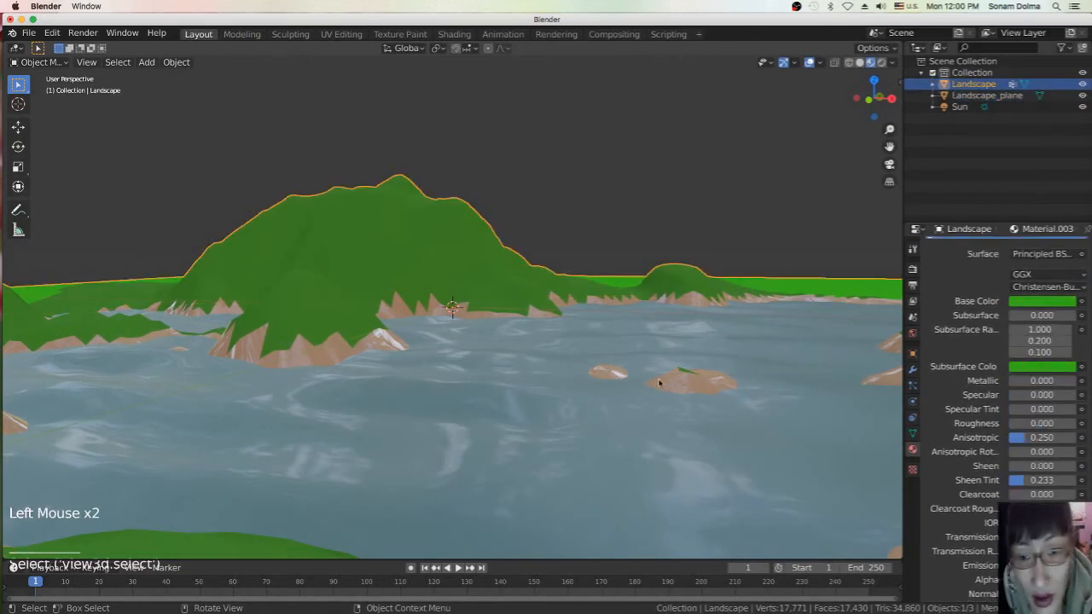
scroll(1015, 385, "up", 8)
scroll(1016, 386, "up", 5)
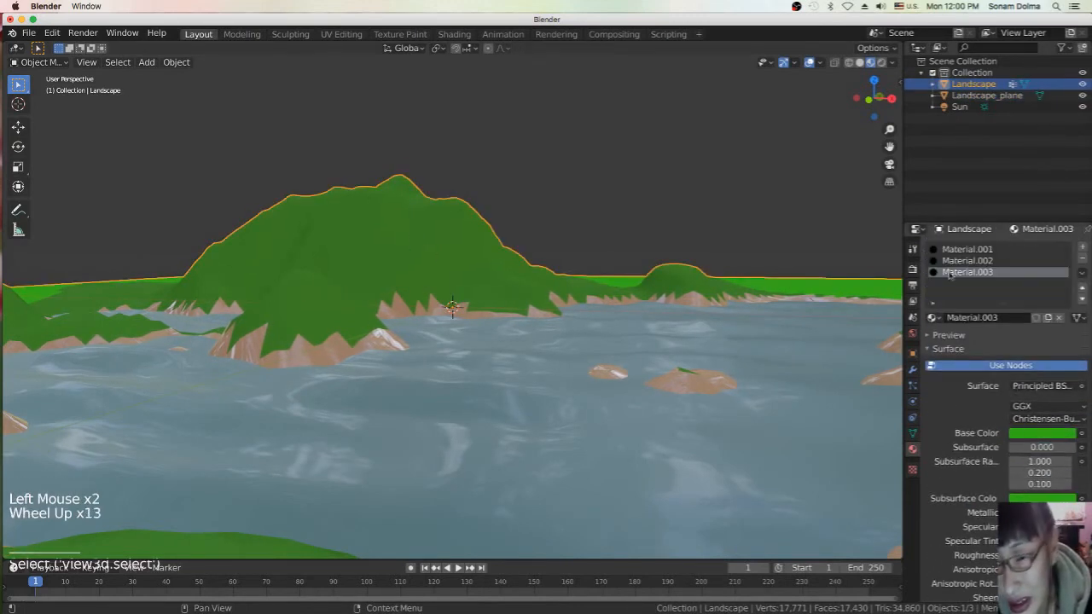
left_click(954, 260)
scroll(1018, 483, "down", 3)
scroll(1018, 483, "down", 1)
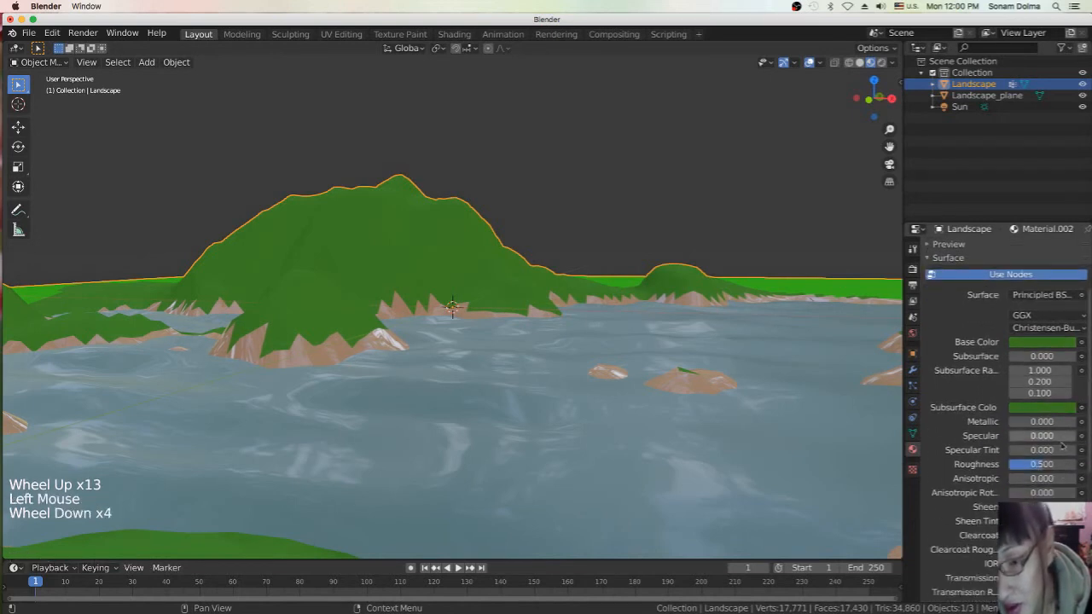
left_click_drag(1037, 464, 1038, 464)
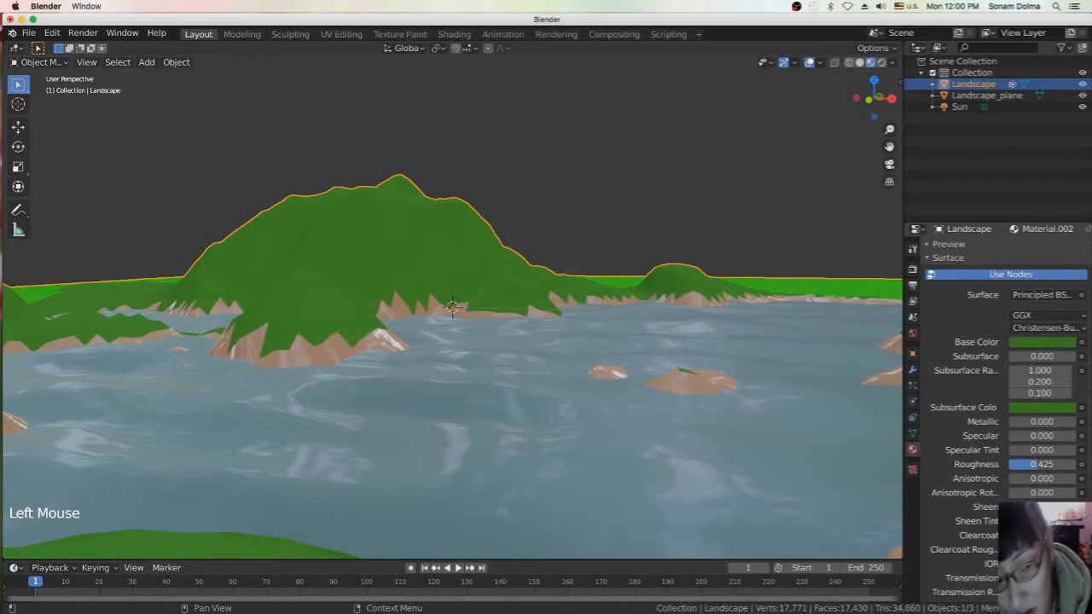
Try clearcoat 0.775 with clearcoat roughness 0.513 on the hill material, and bring both values down to 0.
scroll(1039, 464, "down", 4)
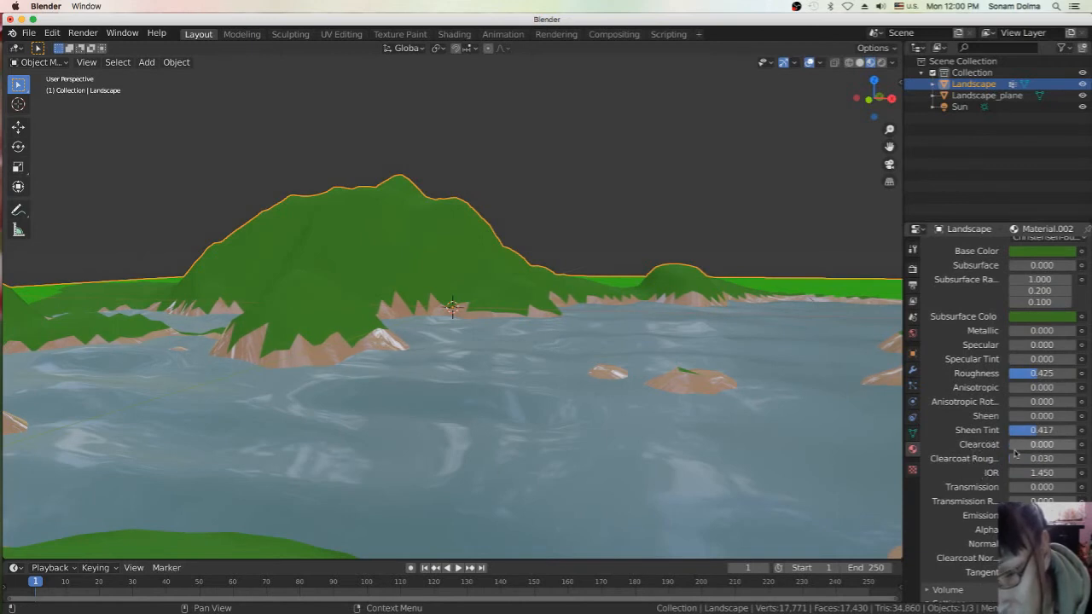
left_click_drag(1015, 459, 1018, 458)
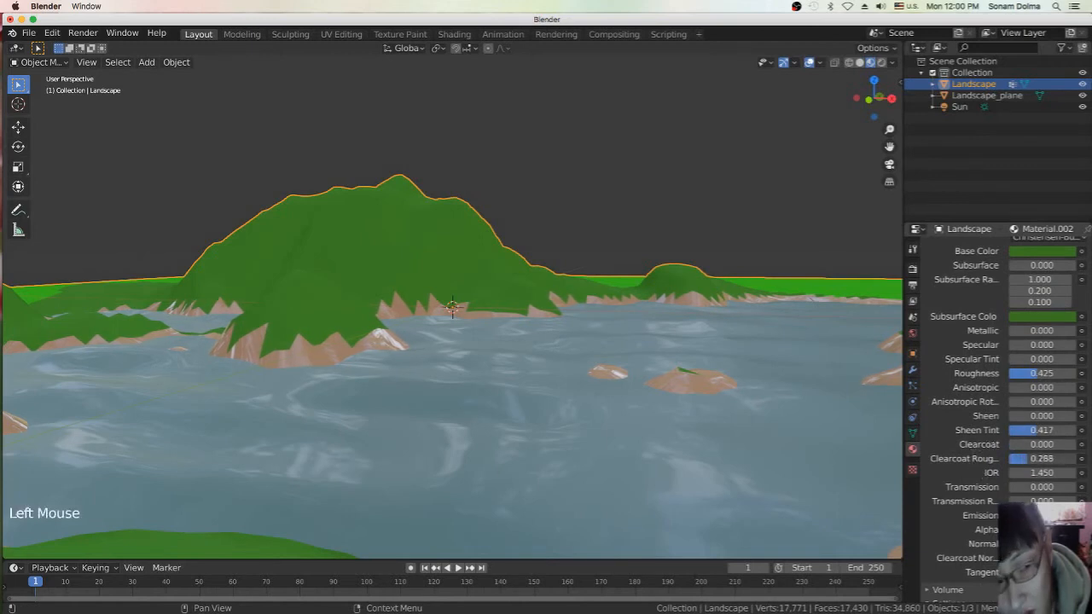
left_click_drag(1028, 459, 1045, 458)
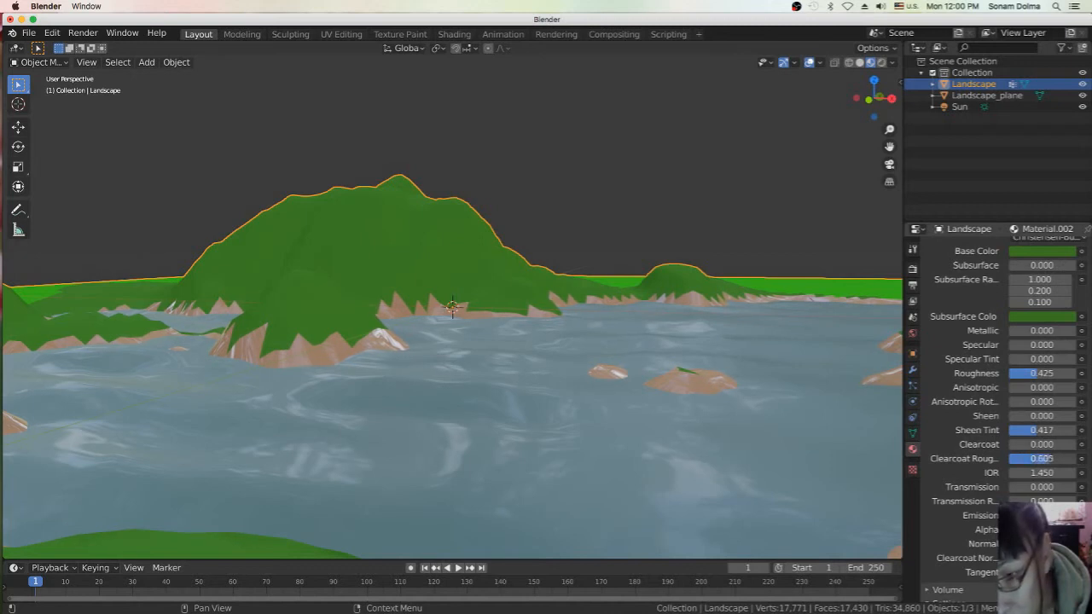
left_click_drag(1032, 458, 1050, 445)
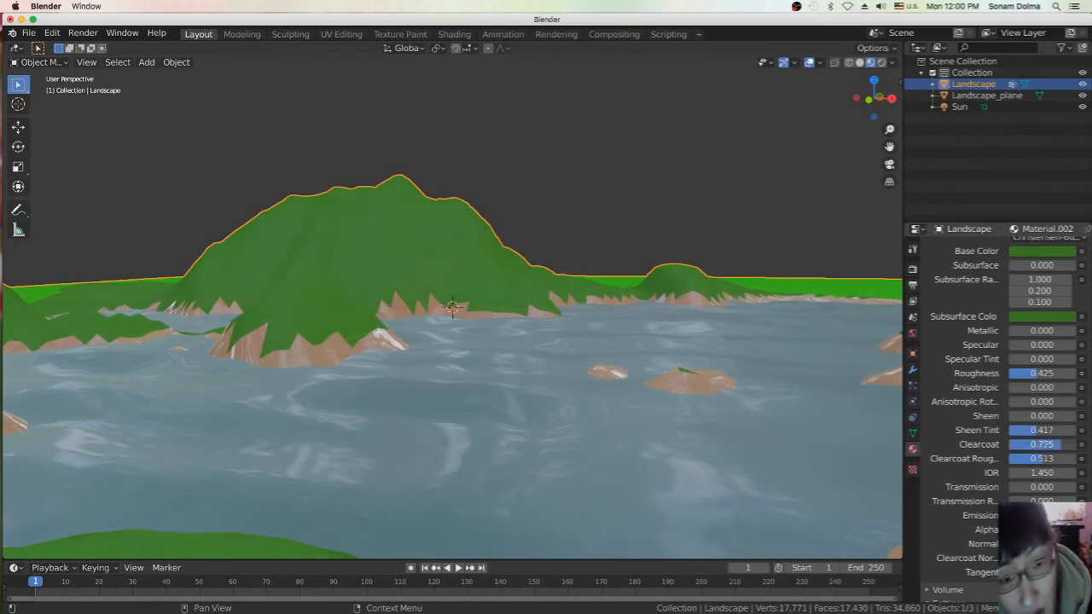
mouse_move(1019, 445)
left_mouse_down()
mouse_move(1034, 445)
mouse_move(1009, 444)
mouse_move(1039, 459)
mouse_move(1009, 459)
left_mouse_up()
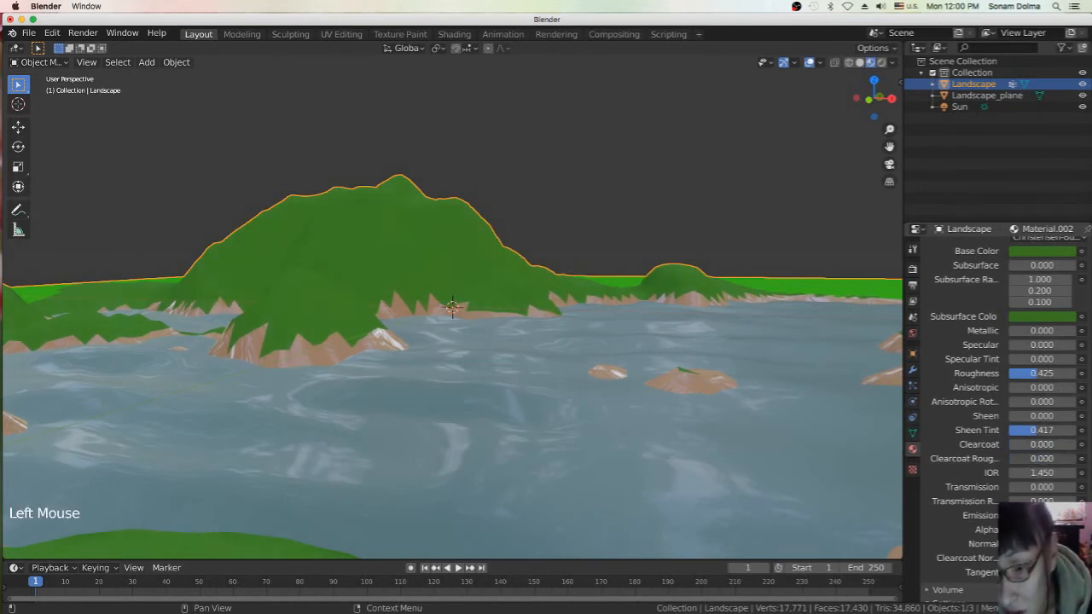
Set the shore material Material.001's sheen tint to 0.317, specular tint to 0.292 and specular to 0.058.
scroll(955, 248, "up", 13)
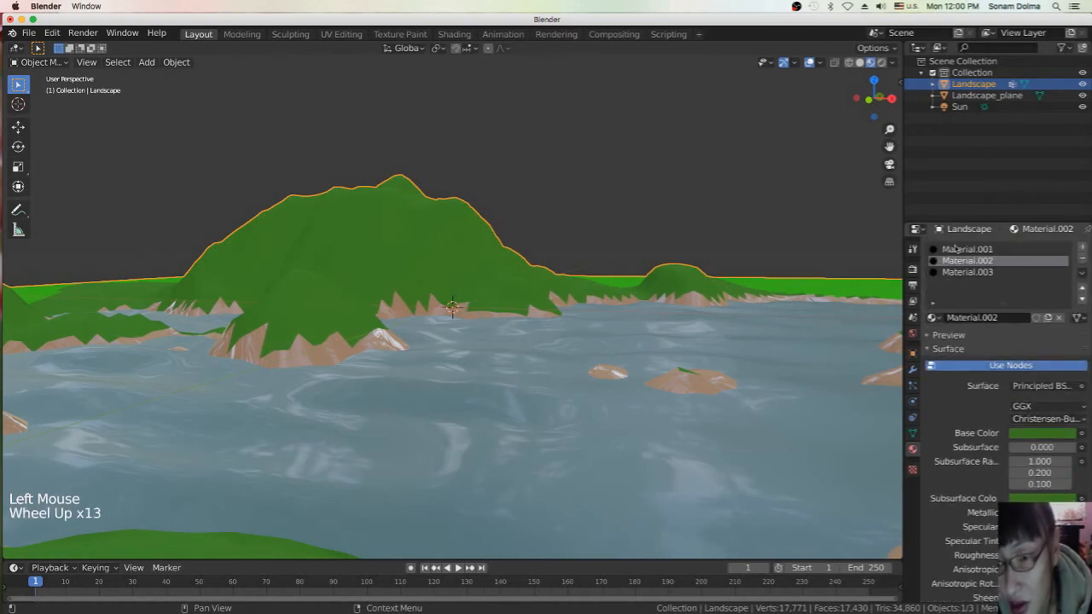
left_click(955, 249)
scroll(956, 248, "down", 5)
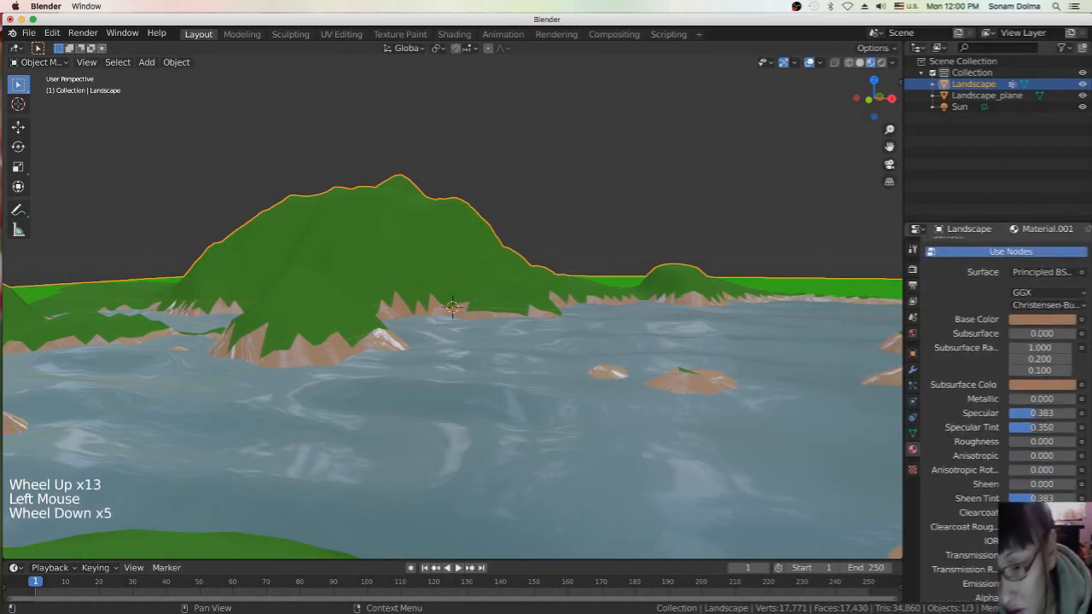
mouse_move(1041, 498)
left_mouse_down()
mouse_move(1013, 498)
mouse_move(1028, 498)
left_mouse_up()
left_click_drag(1037, 427, 1011, 413)
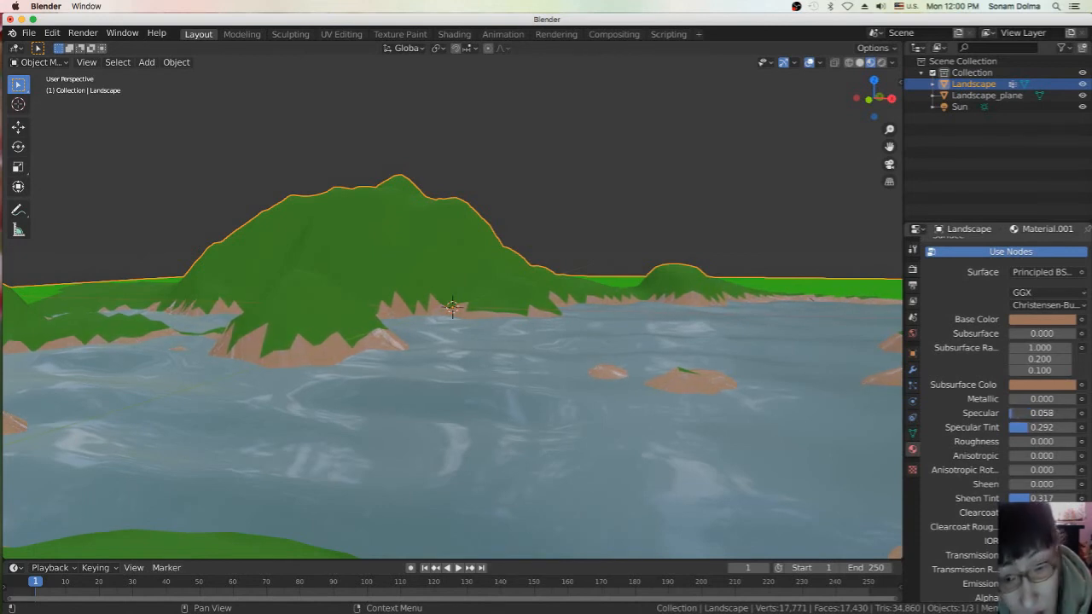
Darken the shore material to a deeper brown, with subsurface color value 0.390 and base color value 0.380.
left_click(1034, 385)
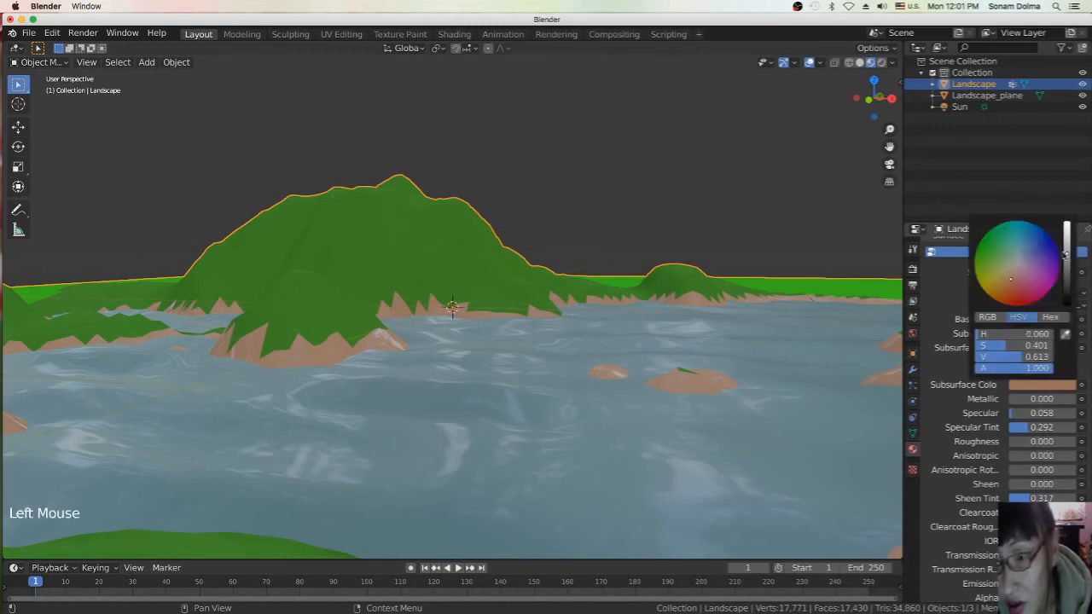
left_click(1066, 267)
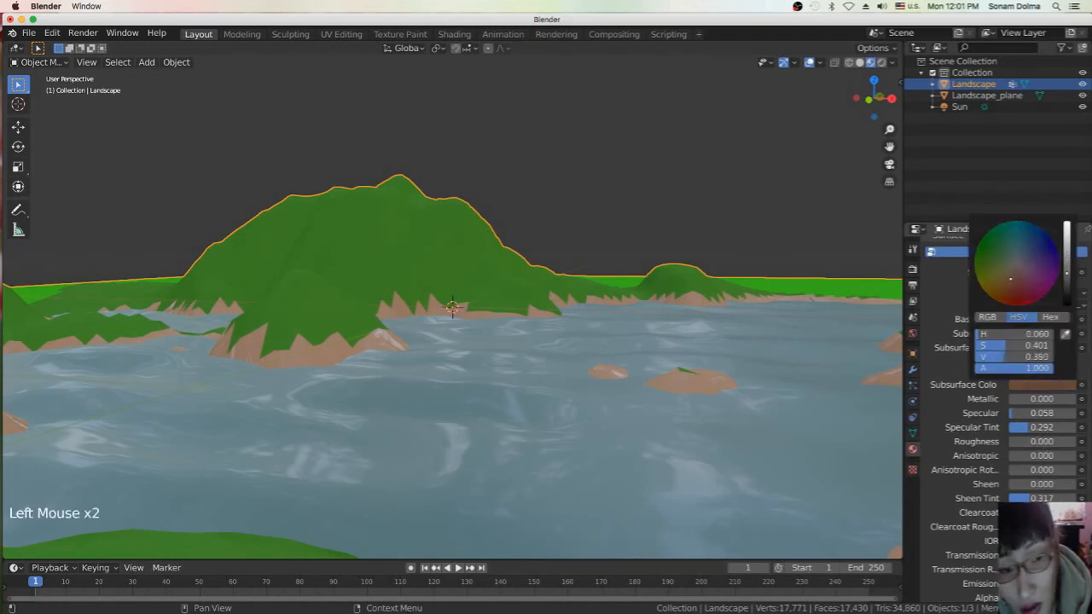
left_click(1043, 319)
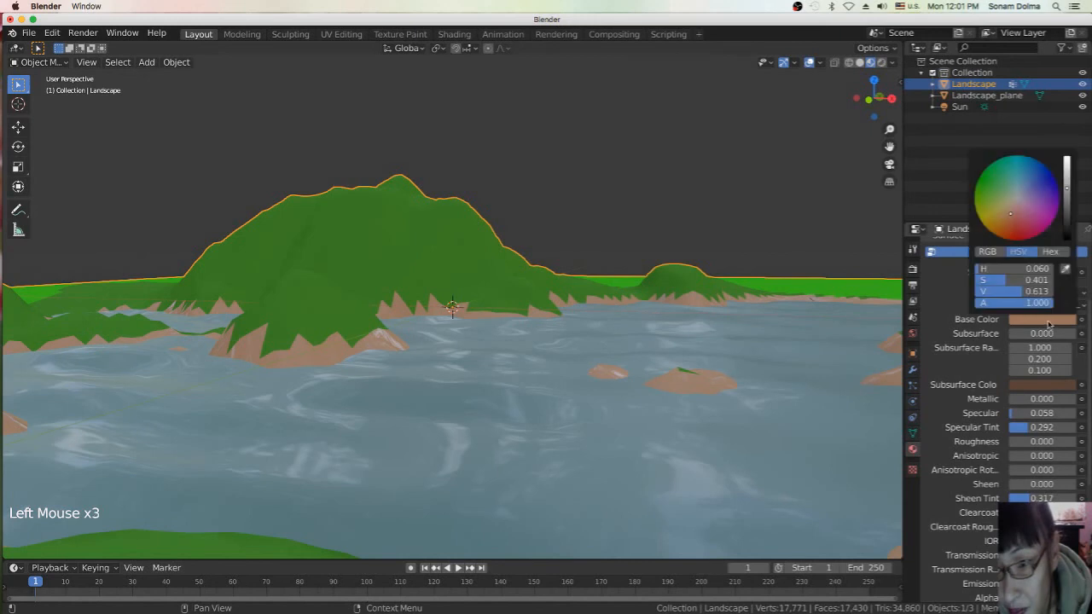
left_click_drag(1066, 189, 1066, 208)
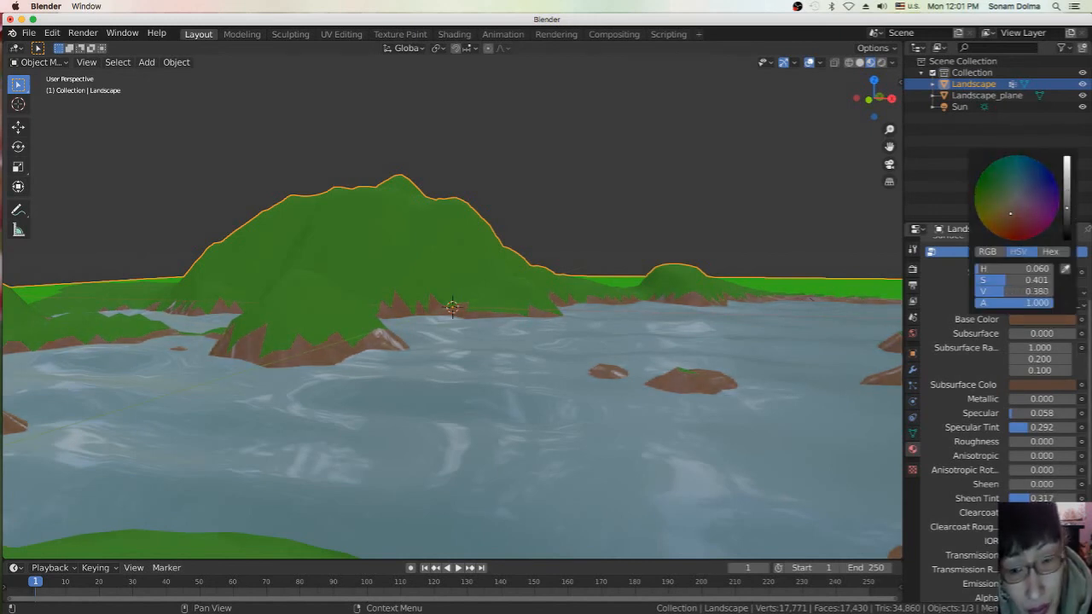
Examine the brown shoreline and islands around the lake from several angles and distances.
middle_click_drag(555, 373, 408, 398)
scroll(412, 395, "down", 2)
middle_click_drag(481, 381, 560, 410)
scroll(552, 410, "up", 1)
scroll(552, 410, "up", 1)
scroll(552, 411, "down", 3)
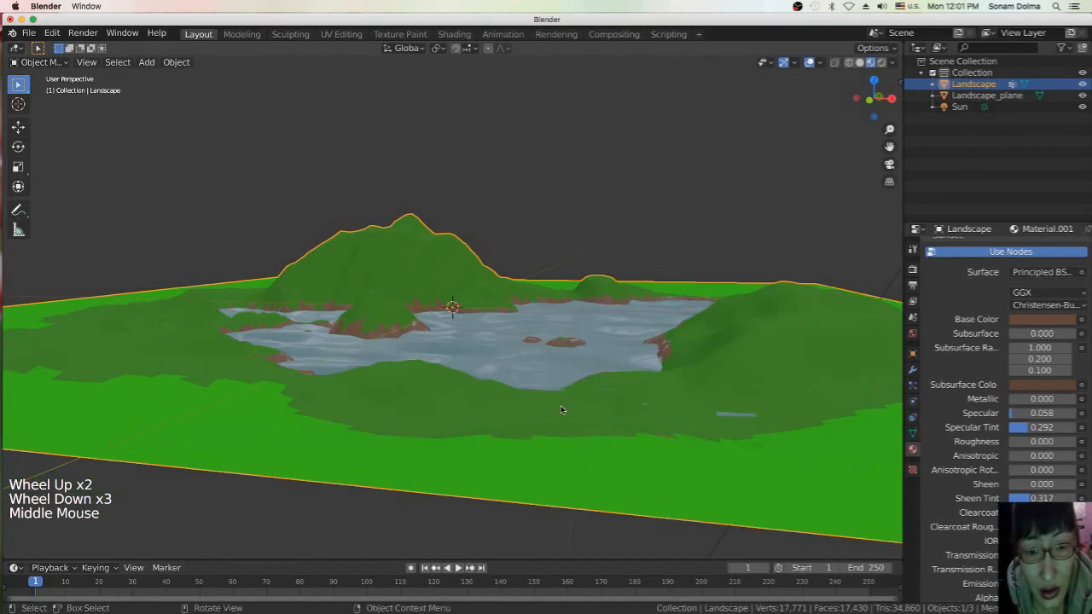
scroll(560, 410, "up", 2)
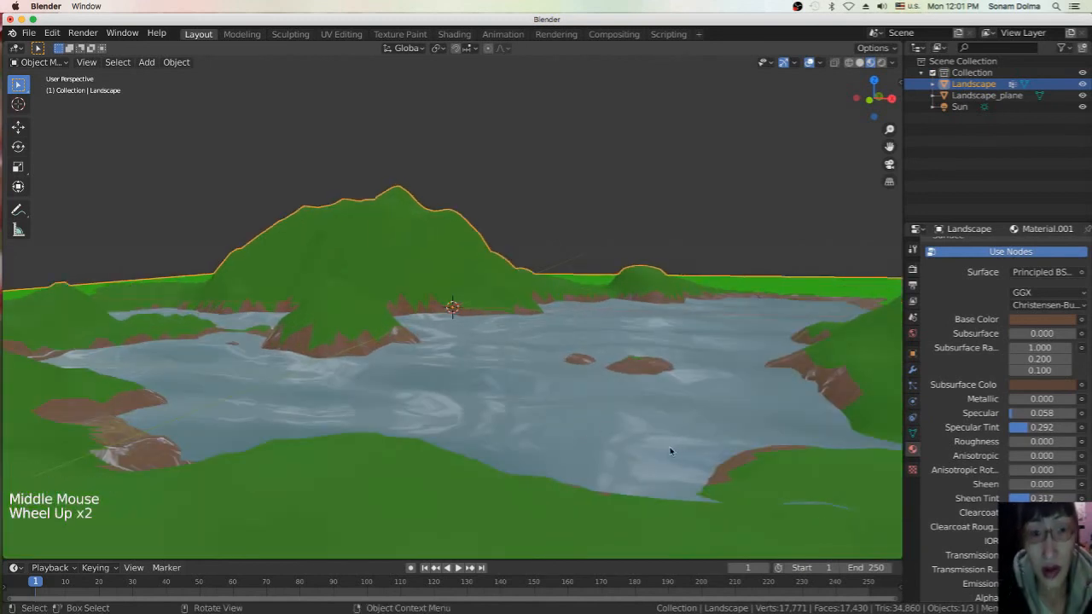